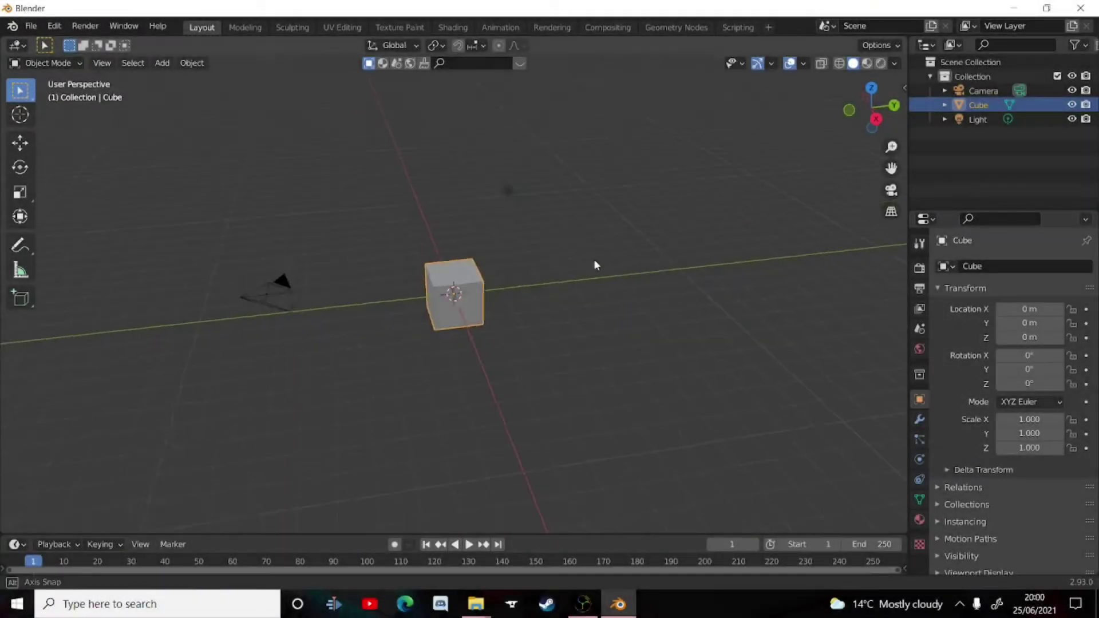
# Delete the default cube from the scene
pyautogui.moveTo(594, 265); pyautogui.dragTo(676, 163, button='middle')
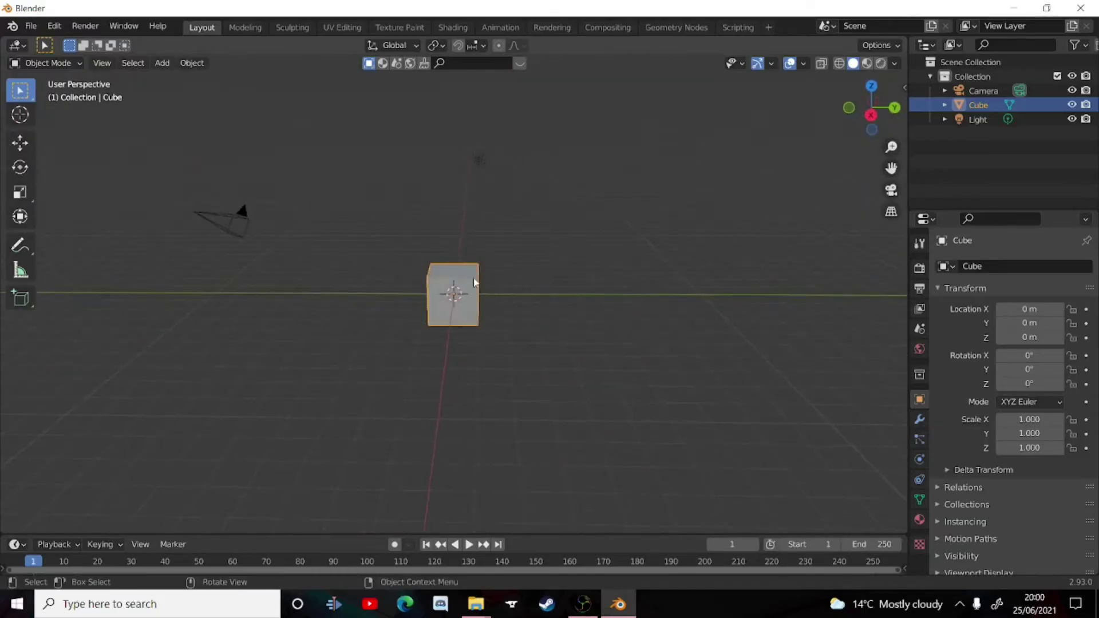
pyautogui.moveTo(574, 250); pyautogui.dragTo(437, 280, button='middle')
pyautogui.scroll(1, 437, 281)
pyautogui.scroll(6, 437, 281)
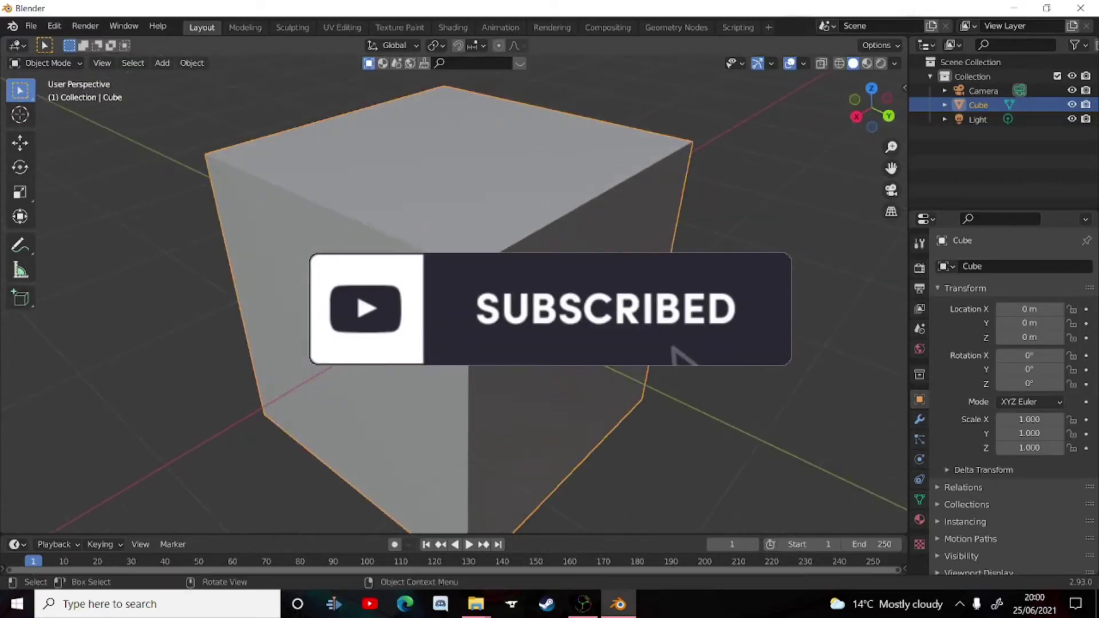
pyautogui.scroll(-7, 437, 280)
pyautogui.scroll(6, 455, 415)
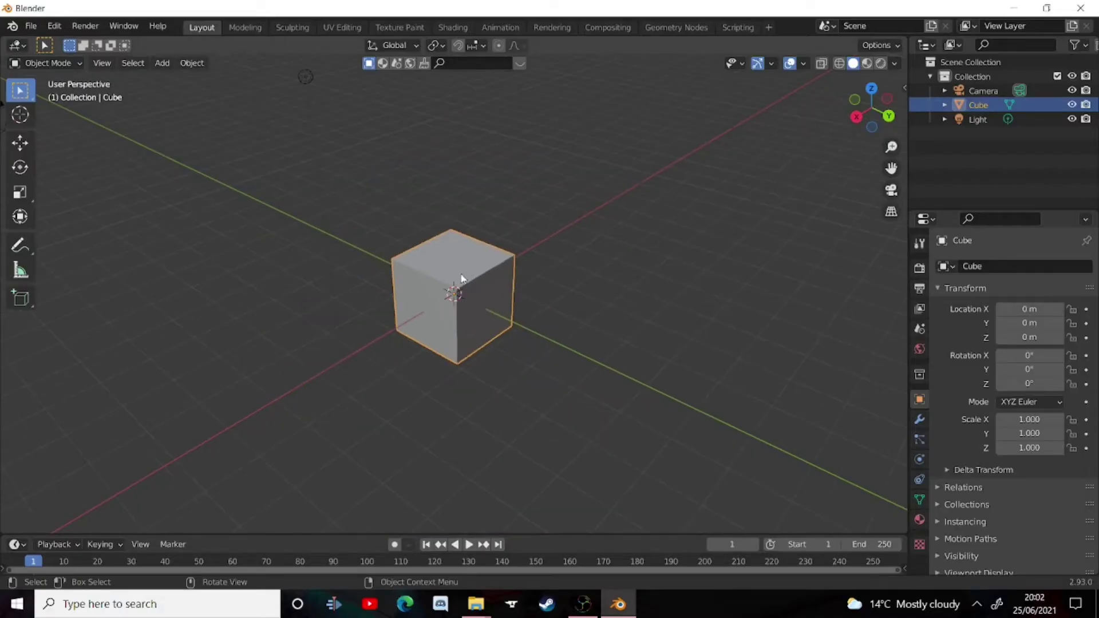
pyautogui.scroll(5, 490, 276)
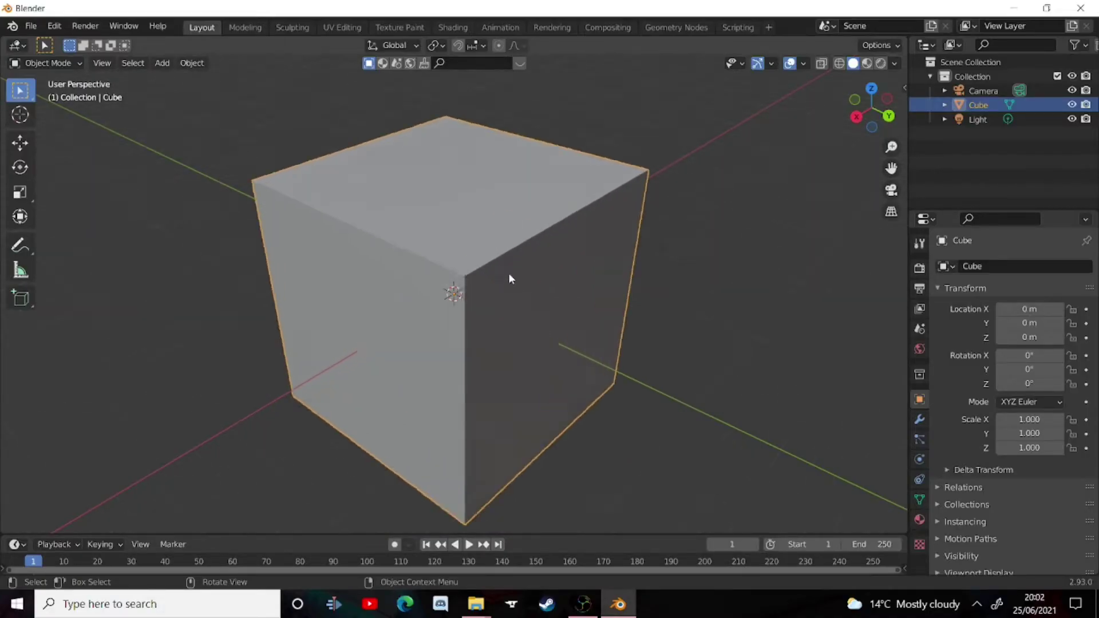
pyautogui.moveTo(510, 283); pyautogui.dragTo(409, 318, button='middle')
pyautogui.scroll(-5, 418, 275)
pyautogui.press('Delete')
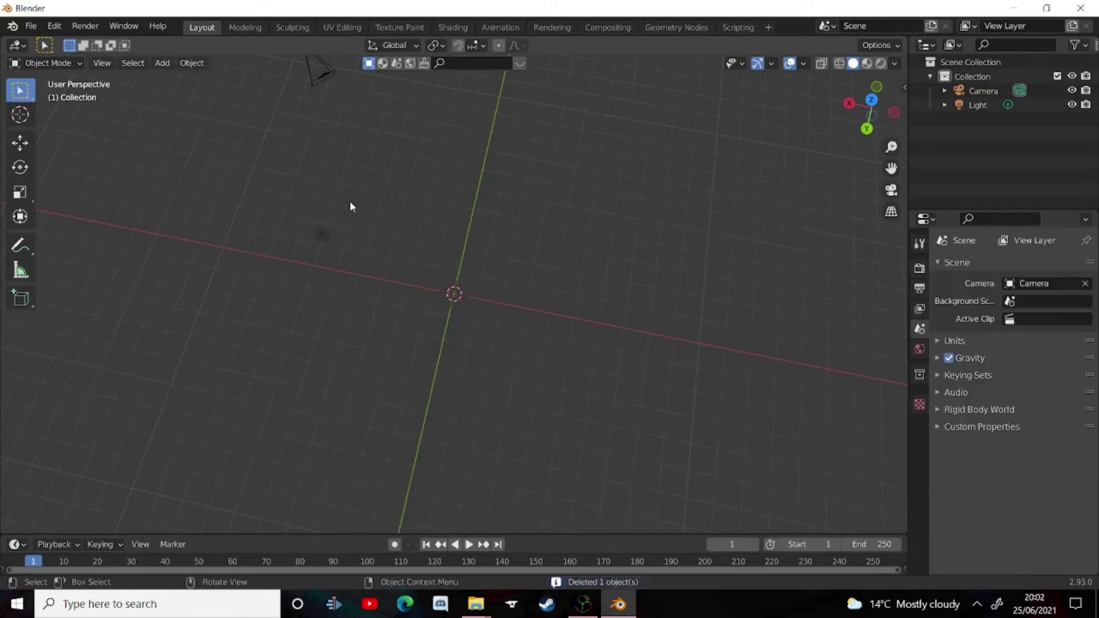
# Select the light and delete it
pyautogui.moveTo(351, 206); pyautogui.dragTo(336, 187, button='middle')
pyautogui.click(338, 184)
pyautogui.press('x')
pyautogui.click(344, 175)
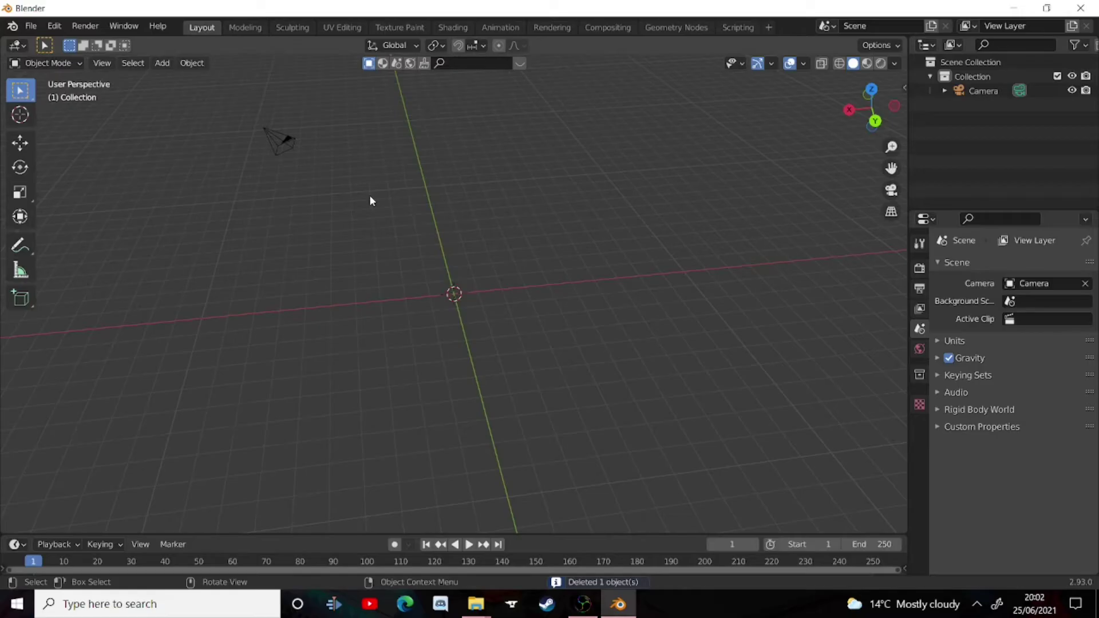
# Add a Landscape terrain mesh, then delete it again
pyautogui.hotkey('shift', 'a')
pyautogui.moveTo(372, 193)
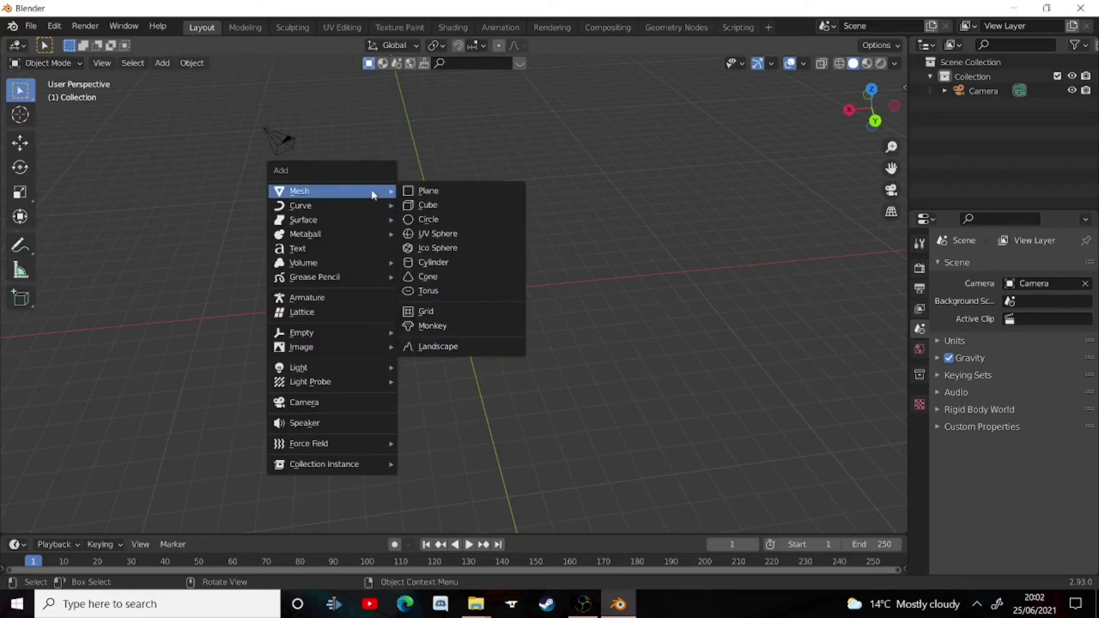
pyautogui.click(422, 349)
pyautogui.moveTo(520, 328); pyautogui.dragTo(465, 305, button='middle')
pyautogui.press('Delete')
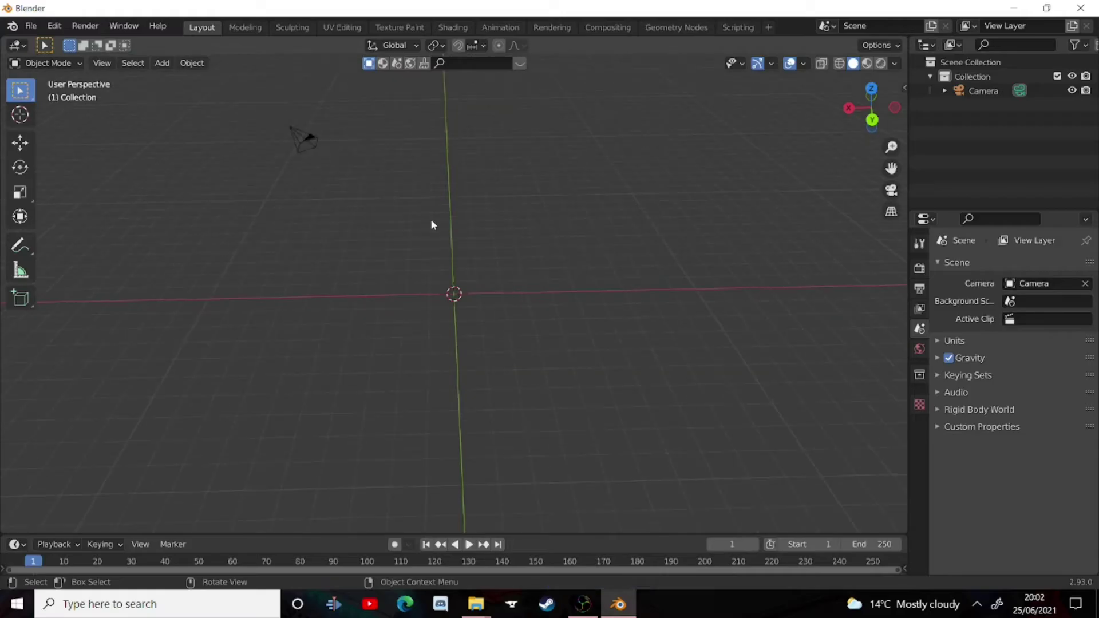
pyautogui.hotkey('shift', 'a')
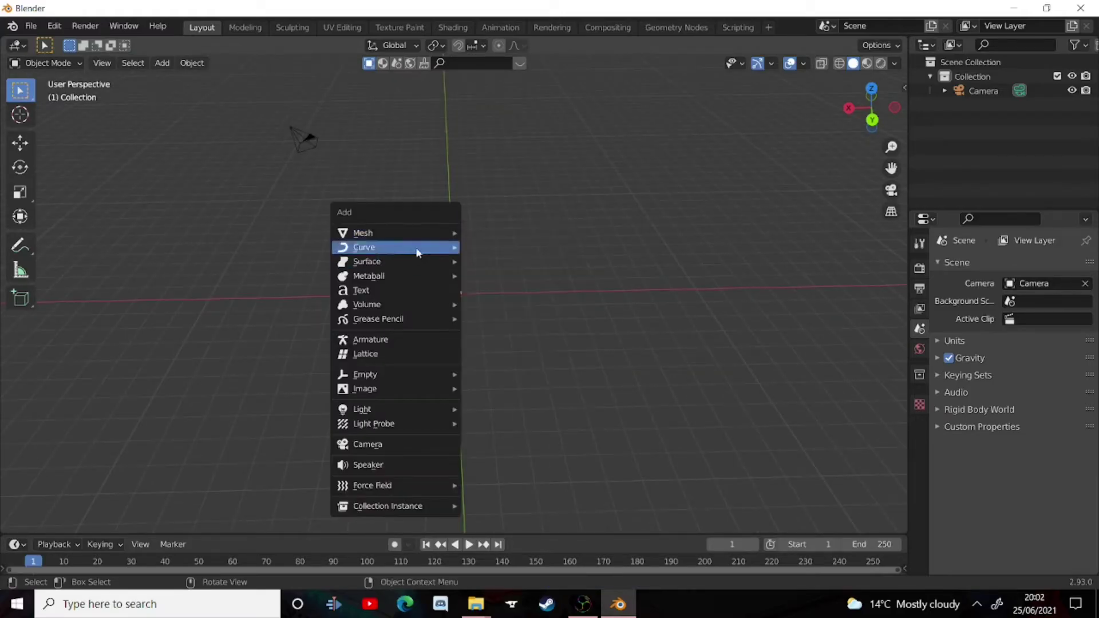
pyautogui.hotkey('shift', 'a')
# Add a plane and scale it up by 5
pyautogui.moveTo(366, 247)
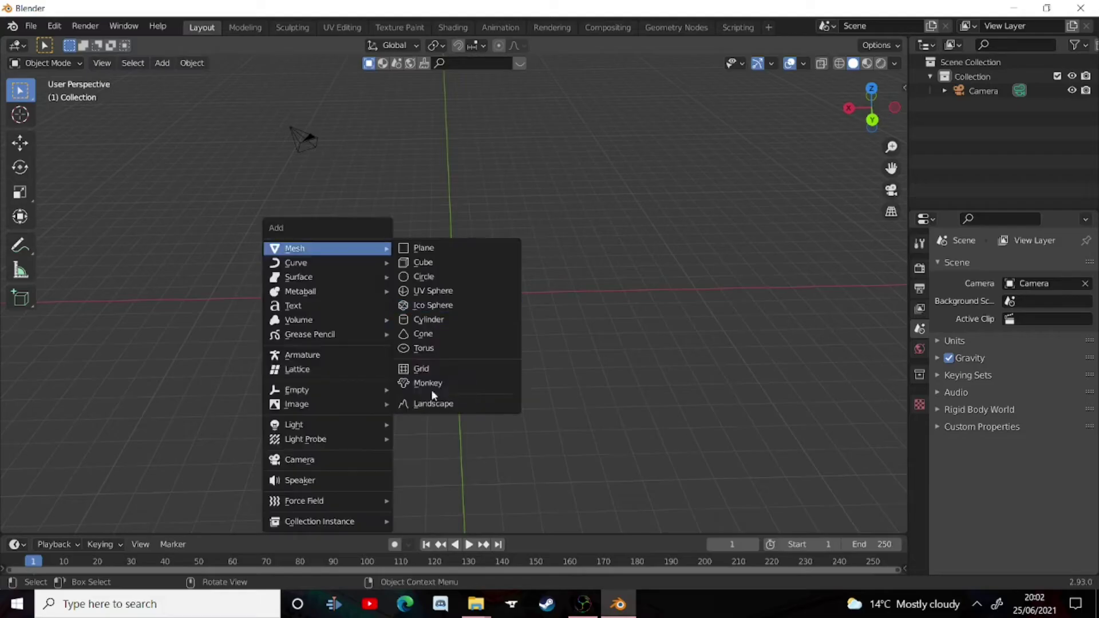
pyautogui.click(427, 253)
pyautogui.scroll(8, 530, 258)
pyautogui.scroll(-10, 534, 259)
pyautogui.write('s5')
pyautogui.press('Return')
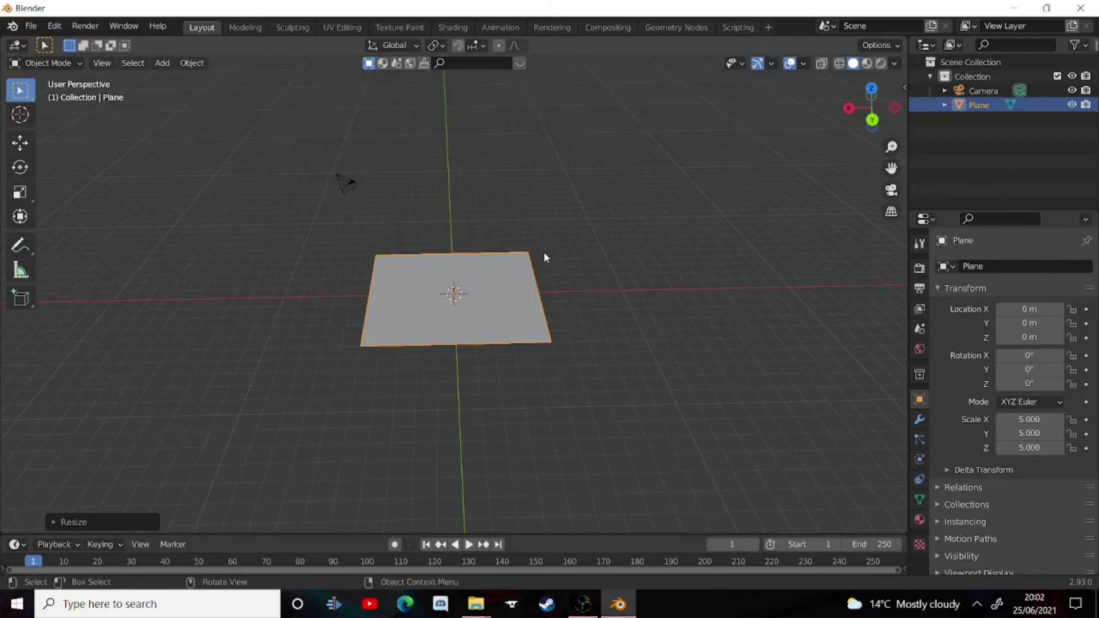
# In Edit Mode, subdivide the plane four times
pyautogui.click(52, 63)
pyautogui.press('Tab')
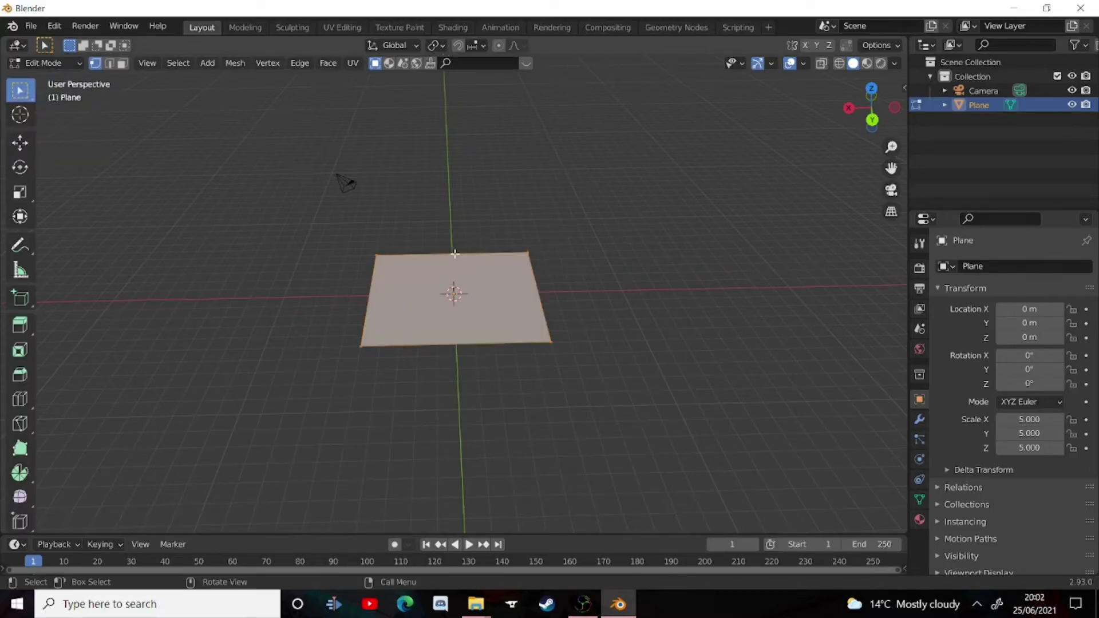
pyautogui.rightClick(464, 275)
pyautogui.rightClick(394, 269)
pyautogui.click(394, 269)
pyautogui.rightClick(390, 265)
pyautogui.click(391, 264)
pyautogui.rightClick(391, 266)
pyautogui.click(390, 266)
pyautogui.rightClick(376, 260)
pyautogui.click(376, 260)
# Subdivide once more into a dense grid and return to Object Mode
pyautogui.scroll(5, 538, 280)
pyautogui.moveTo(538, 279); pyautogui.dragTo(407, 337, button='middle')
pyautogui.scroll(-8, 378, 300)
pyautogui.rightClick(421, 213)
pyautogui.click(422, 213)
pyautogui.scroll(5, 410, 286)
pyautogui.scroll(-5, 410, 295)
pyautogui.moveTo(410, 295); pyautogui.dragTo(537, 459, button='middle')
pyautogui.scroll(4, 365, 367)
pyautogui.scroll(3, 366, 367)
pyautogui.scroll(-9, 365, 367)
pyautogui.moveTo(366, 367); pyautogui.dragTo(482, 398, button='middle')
pyautogui.click(45, 64)
pyautogui.click(46, 79)
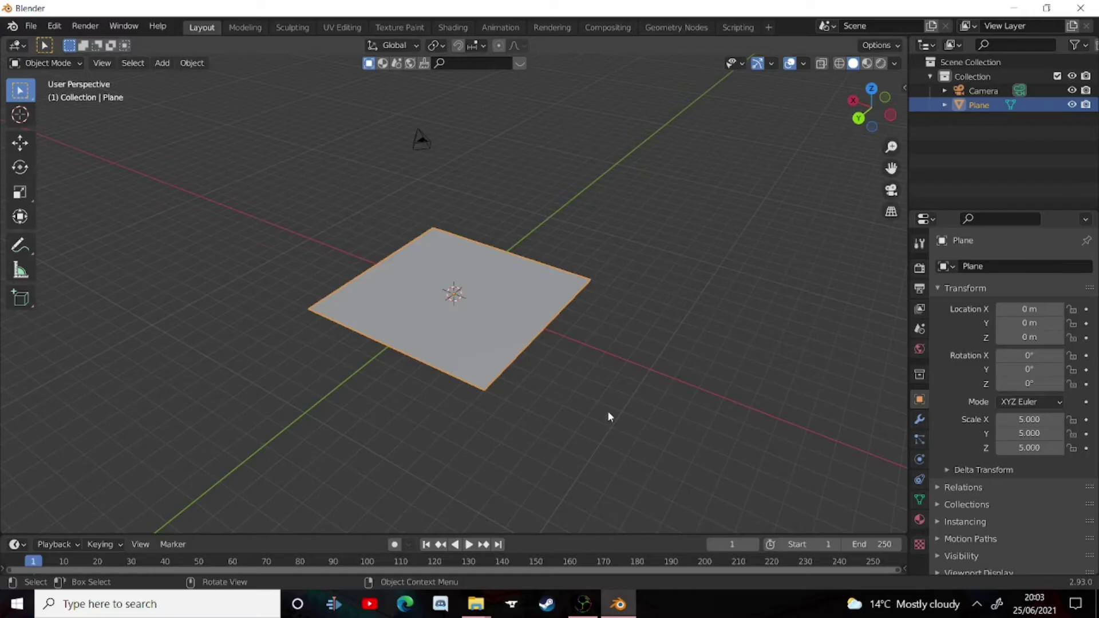
# Add a Displace modifier to the plane using a new Clouds texture
pyautogui.click(920, 422)
pyautogui.click(965, 266)
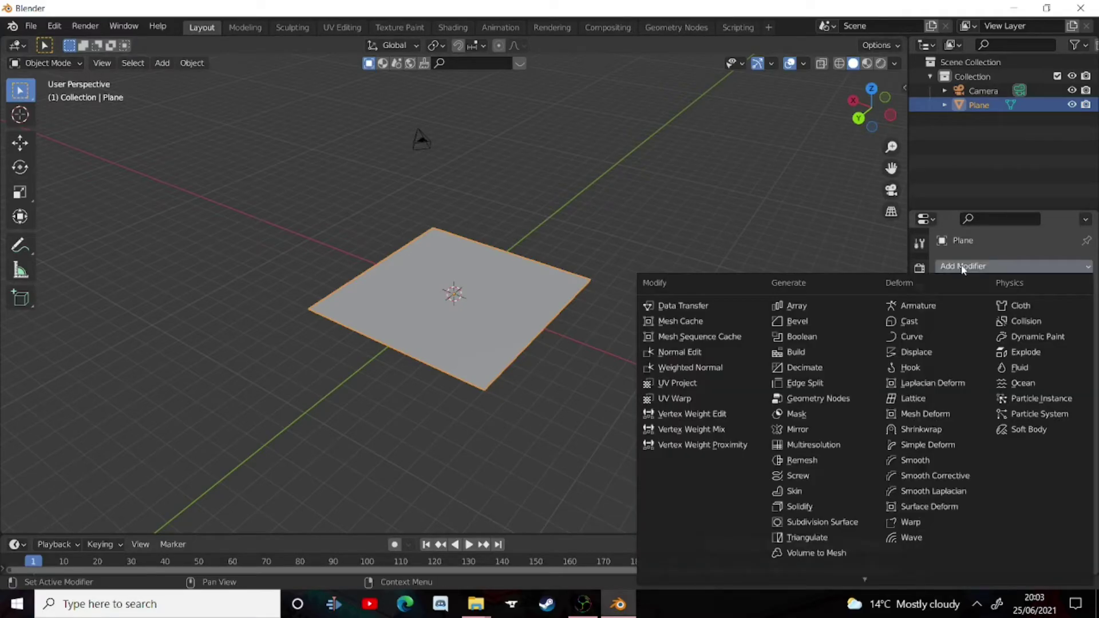
pyautogui.click(913, 352)
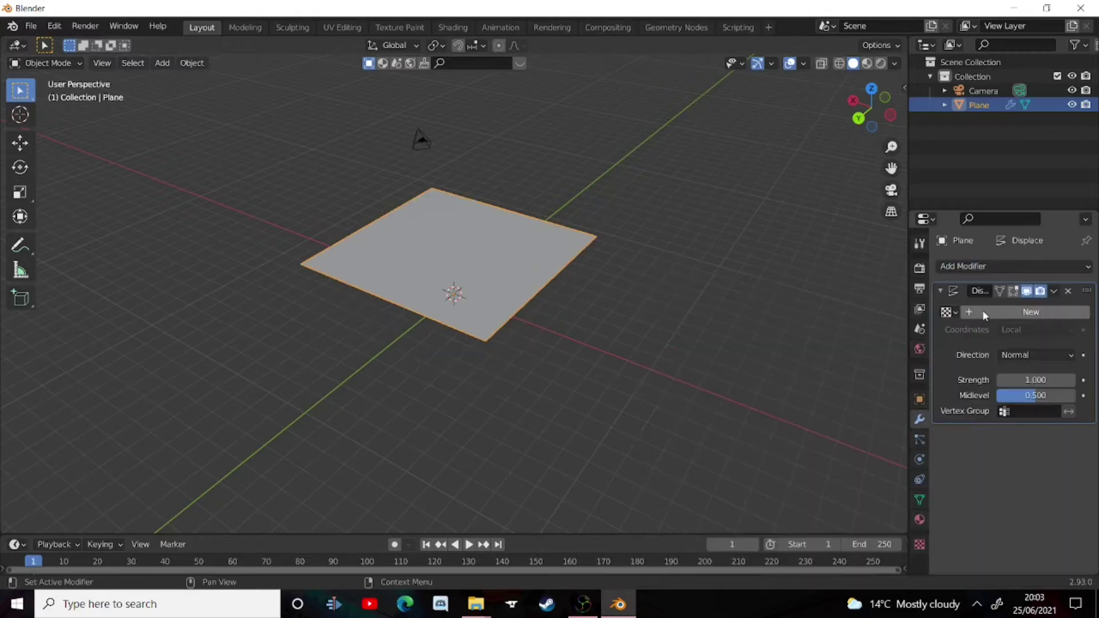
pyautogui.click(920, 545)
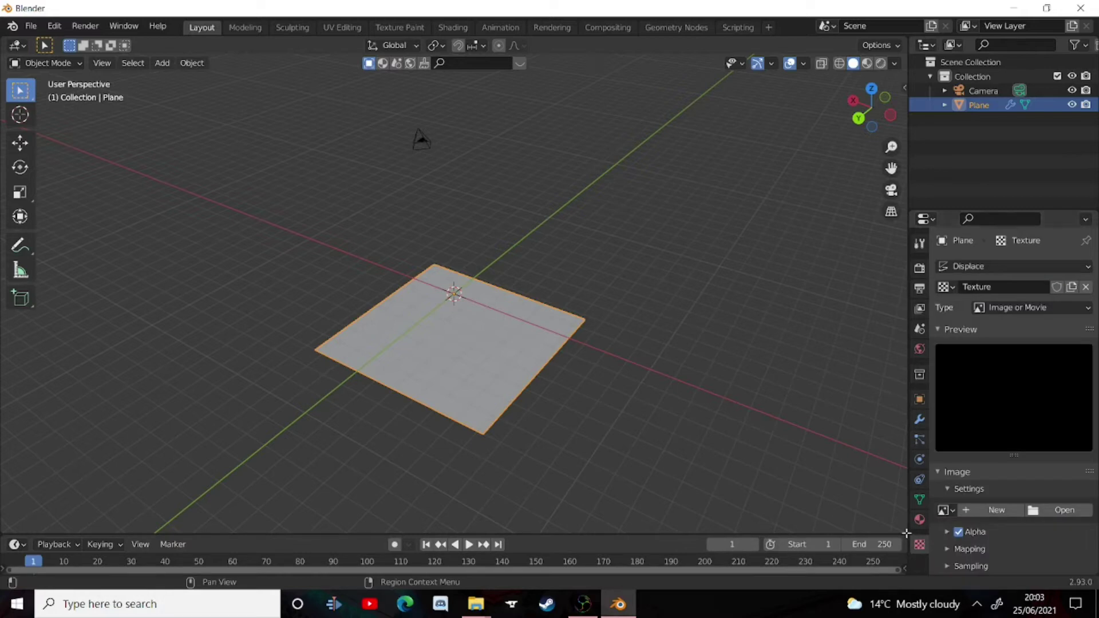
pyautogui.click(1000, 312)
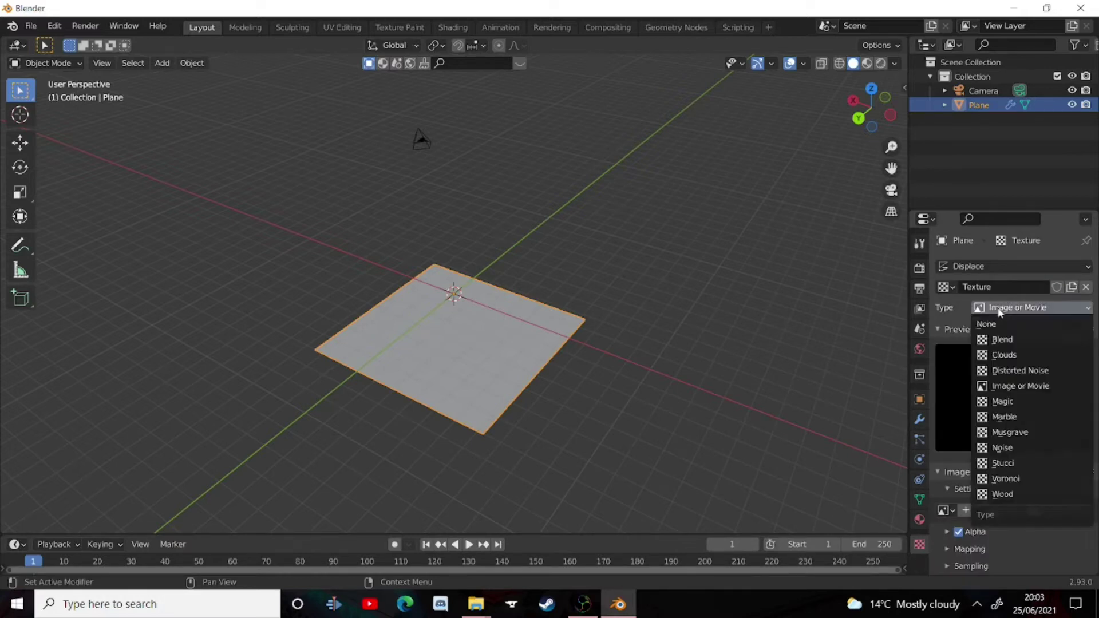
pyautogui.click(994, 356)
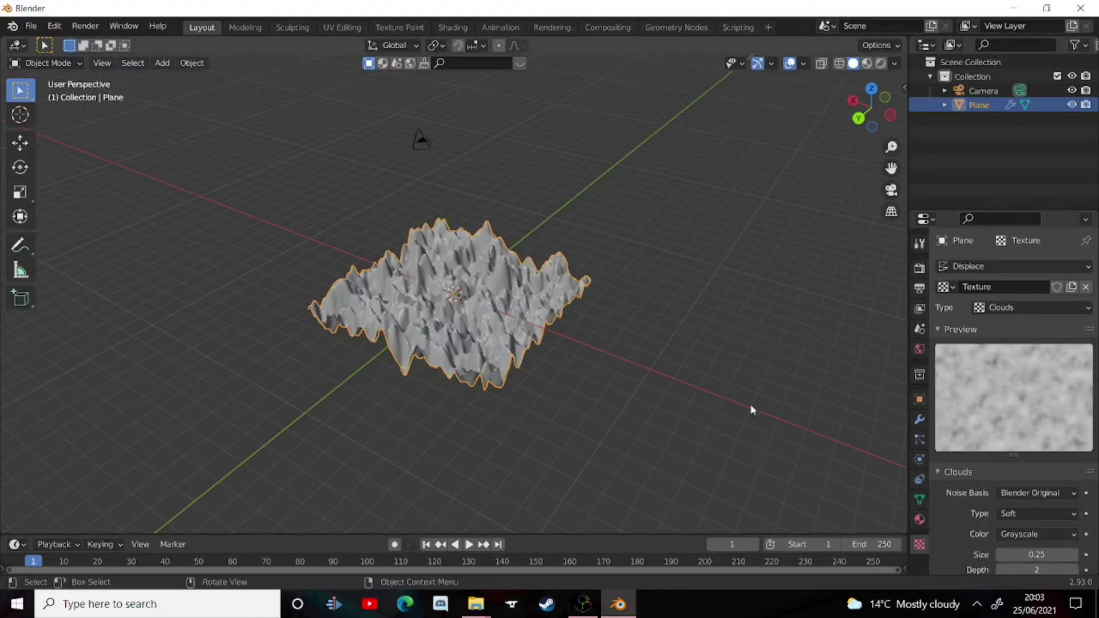
# Raise the Clouds noise size to 1.99, smoothing the spikes into rolling hills
pyautogui.scroll(5, 692, 403)
pyautogui.moveTo(692, 406)
pyautogui.mouseDown(button='middle')
pyautogui.moveTo(586, 481)
pyautogui.moveTo(468, 417)
pyautogui.moveTo(691, 402)
pyautogui.mouseUp(button='middle')
pyautogui.scroll(-4, 690, 402)
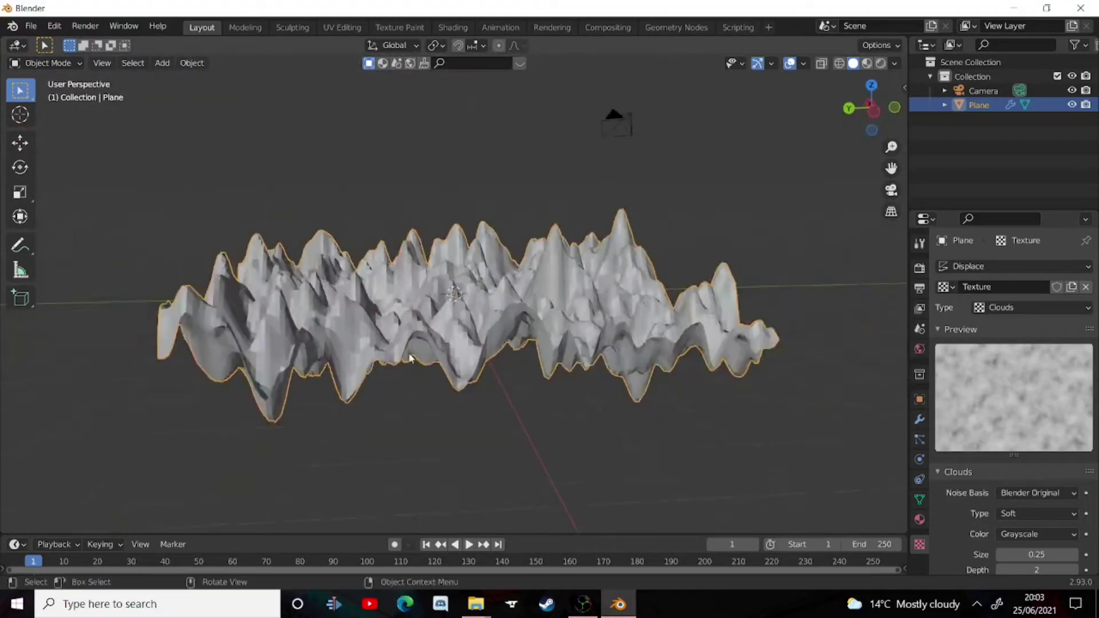
pyautogui.scroll(3, 413, 366)
pyautogui.moveTo(433, 428); pyautogui.dragTo(603, 460, button='middle')
pyautogui.scroll(-2, 946, 440)
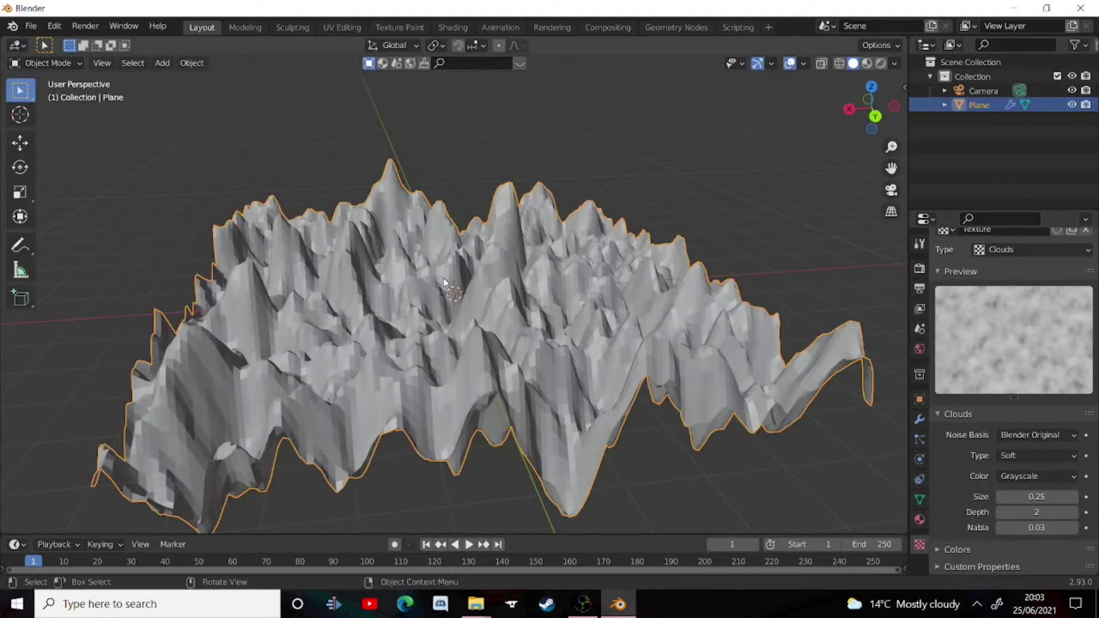
pyautogui.moveTo(572, 412); pyautogui.dragTo(606, 349, button='middle')
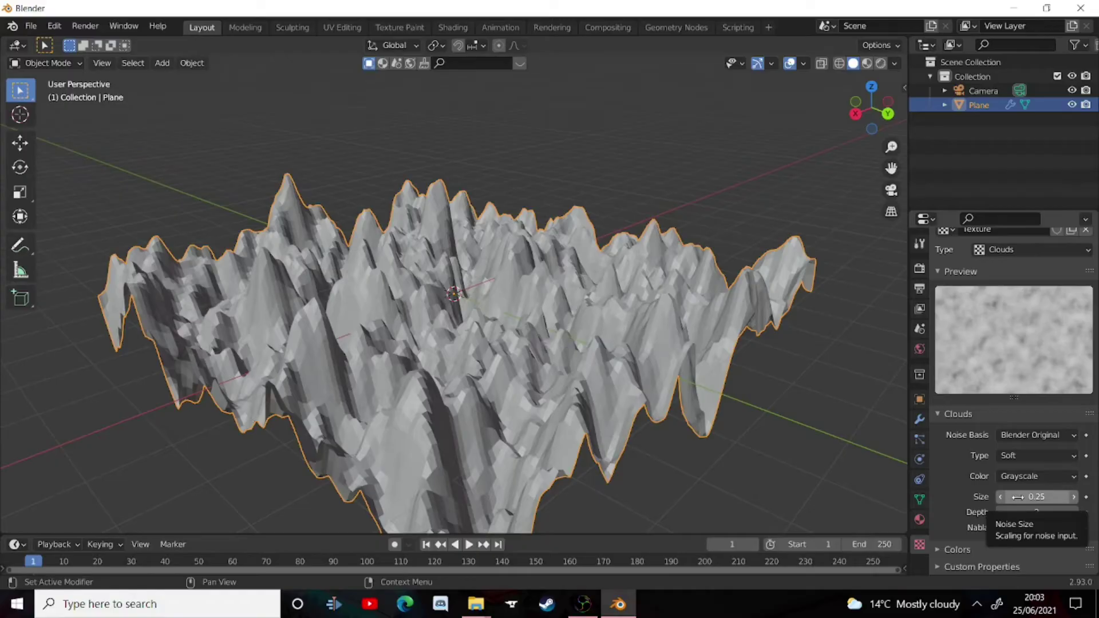
pyautogui.moveTo(1024, 499); pyautogui.dragTo(1084, 498)
pyautogui.scroll(-1, 487, 336)
pyautogui.scroll(4, 484, 335)
pyautogui.moveTo(246, 386); pyautogui.dragTo(561, 326, button='middle')
pyautogui.scroll(-8, 507, 320)
pyautogui.scroll(5, 506, 319)
pyautogui.scroll(-5, 542, 273)
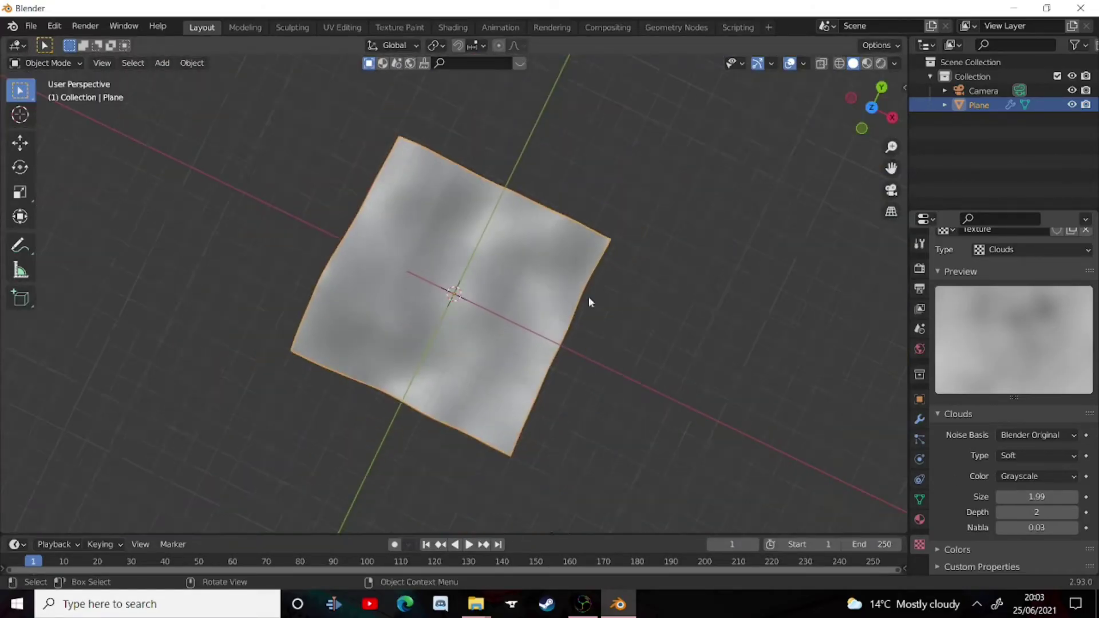
pyautogui.scroll(3, 588, 302)
pyautogui.scroll(4, 767, 363)
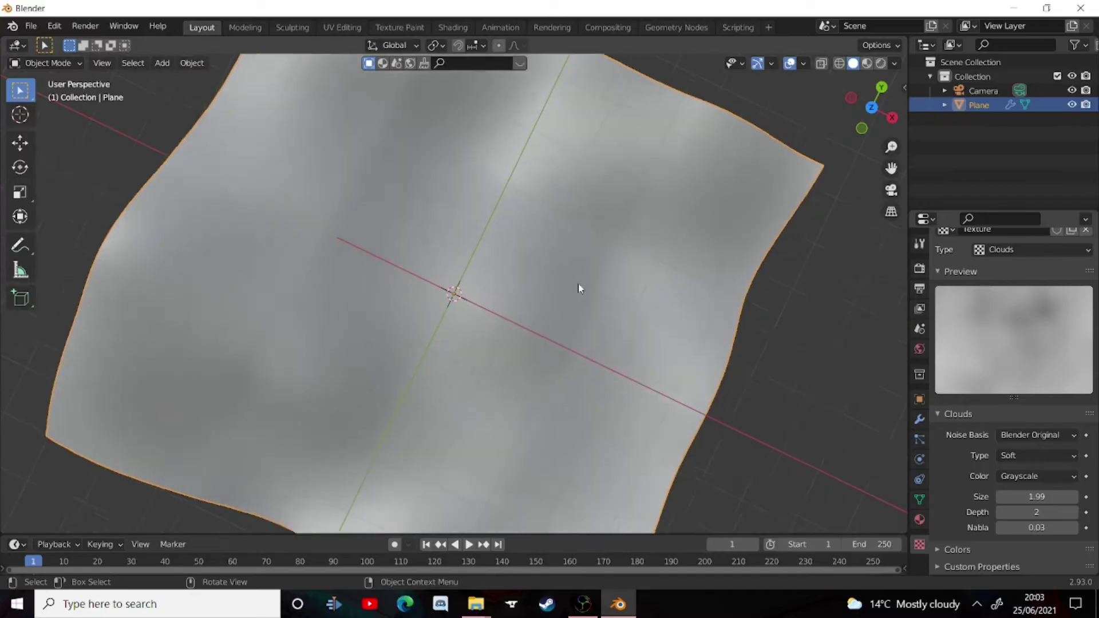
pyautogui.scroll(-10, 496, 287)
pyautogui.scroll(3, 420, 294)
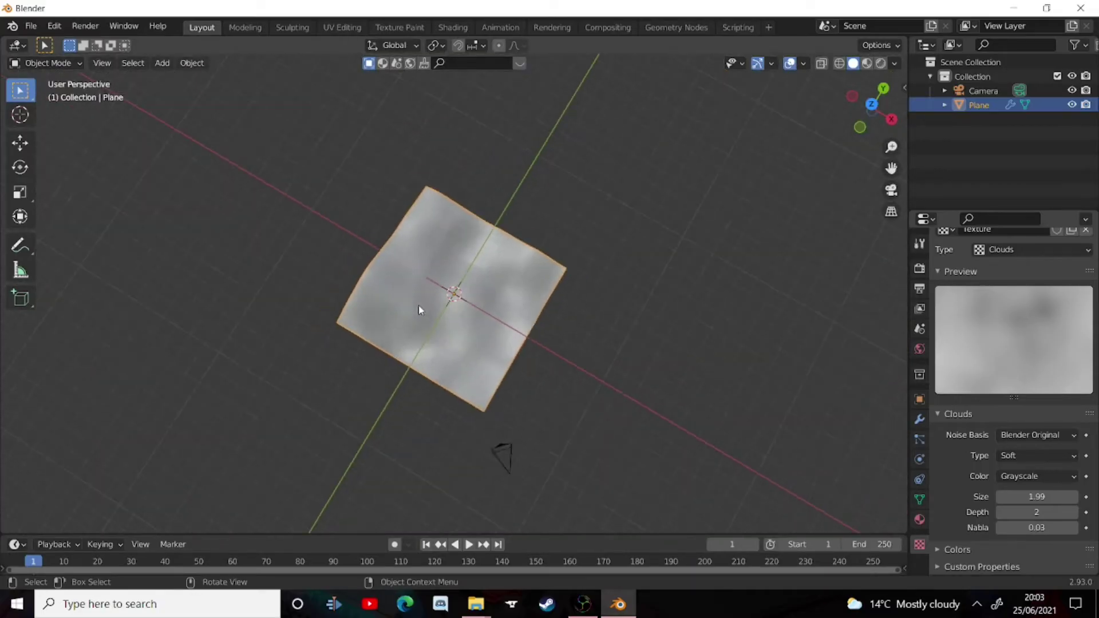
# Hide the terrain plane with H and view its empty particle-system list
pyautogui.moveTo(417, 259); pyautogui.dragTo(274, 188, button='middle')
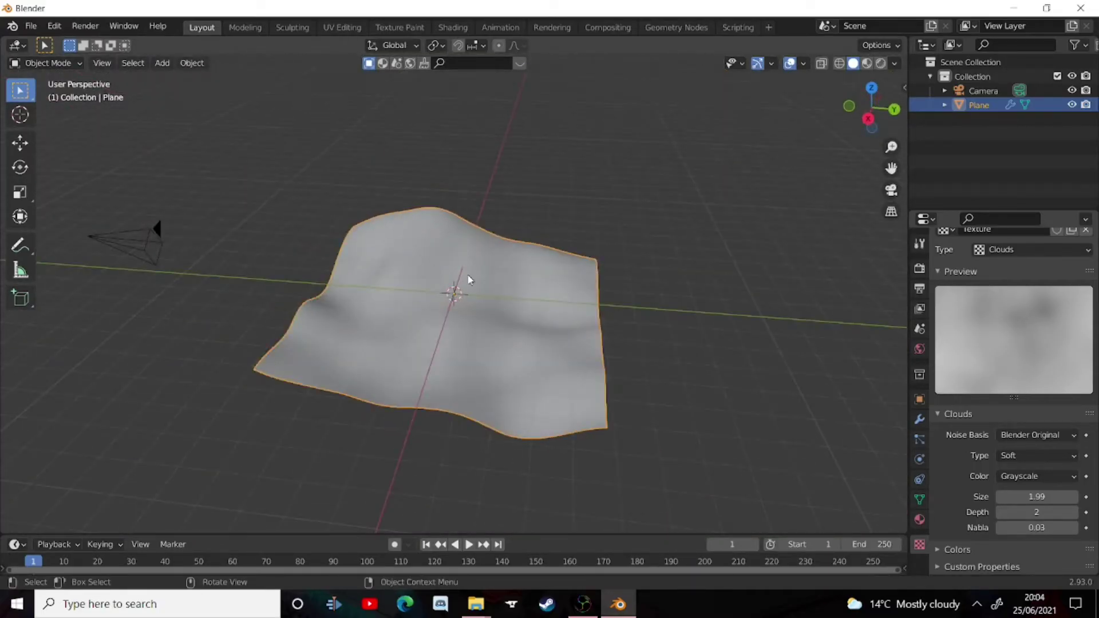
pyautogui.press('h')
pyautogui.scroll(-4, 412, 336)
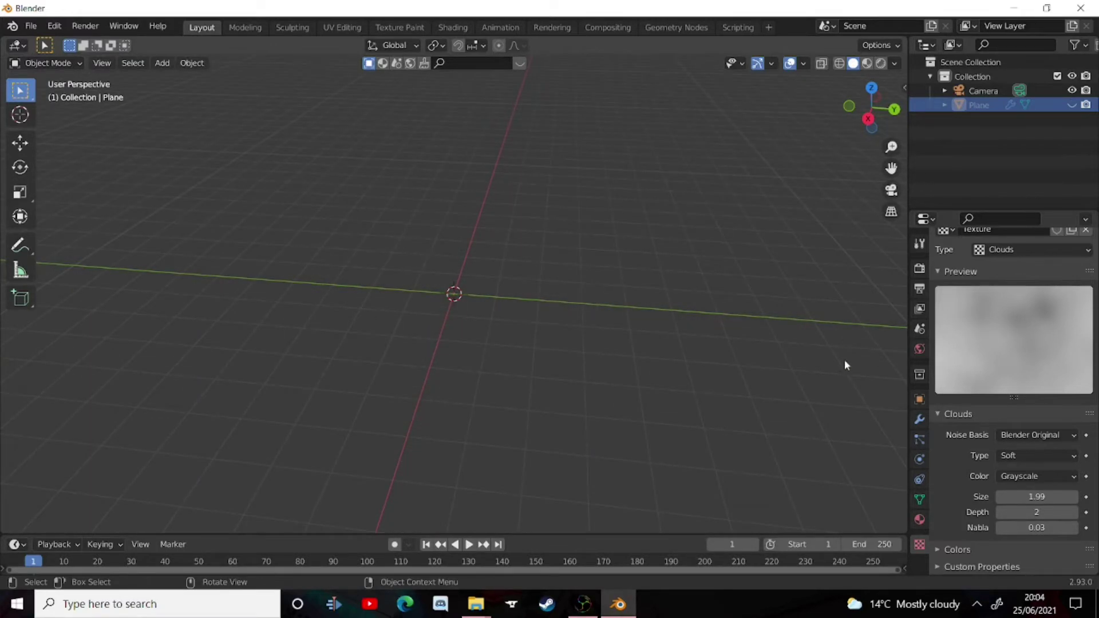
pyautogui.click(919, 439)
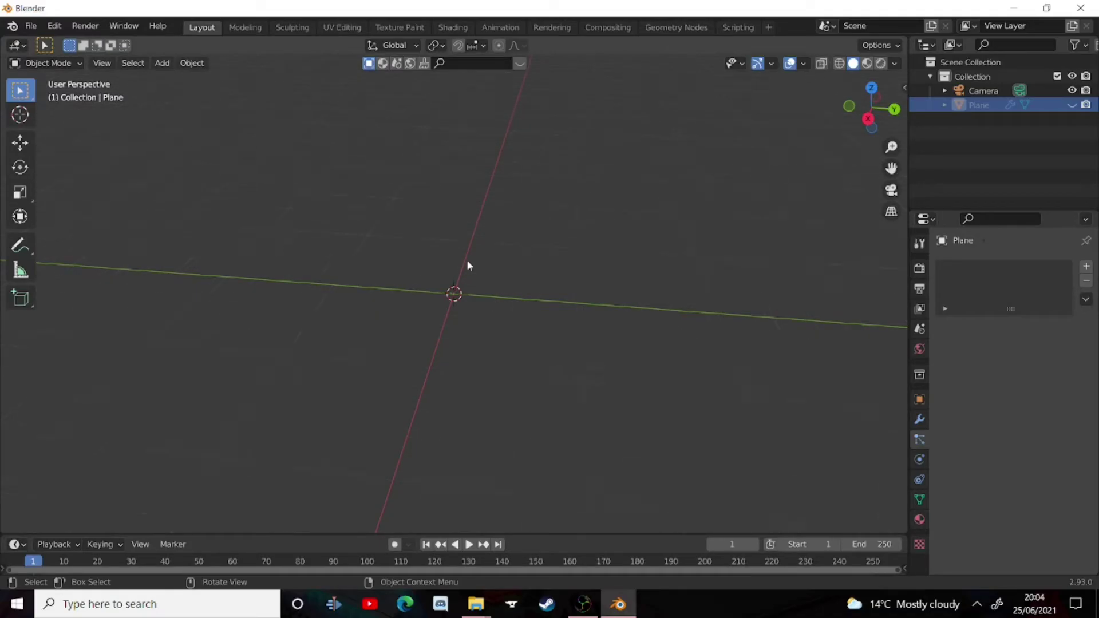
pyautogui.scroll(2, 467, 274)
pyautogui.scroll(2, 492, 293)
pyautogui.scroll(-3, 489, 266)
pyautogui.scroll(4, 475, 272)
pyautogui.rightClick(475, 291)
pyautogui.click(475, 289)
pyautogui.scroll(-3, 452, 219)
pyautogui.scroll(4, 442, 235)
# Add a second plane and rotate it 90° about Y to stand upright
pyautogui.hotkey('shift', 'a')
pyautogui.moveTo(442, 227)
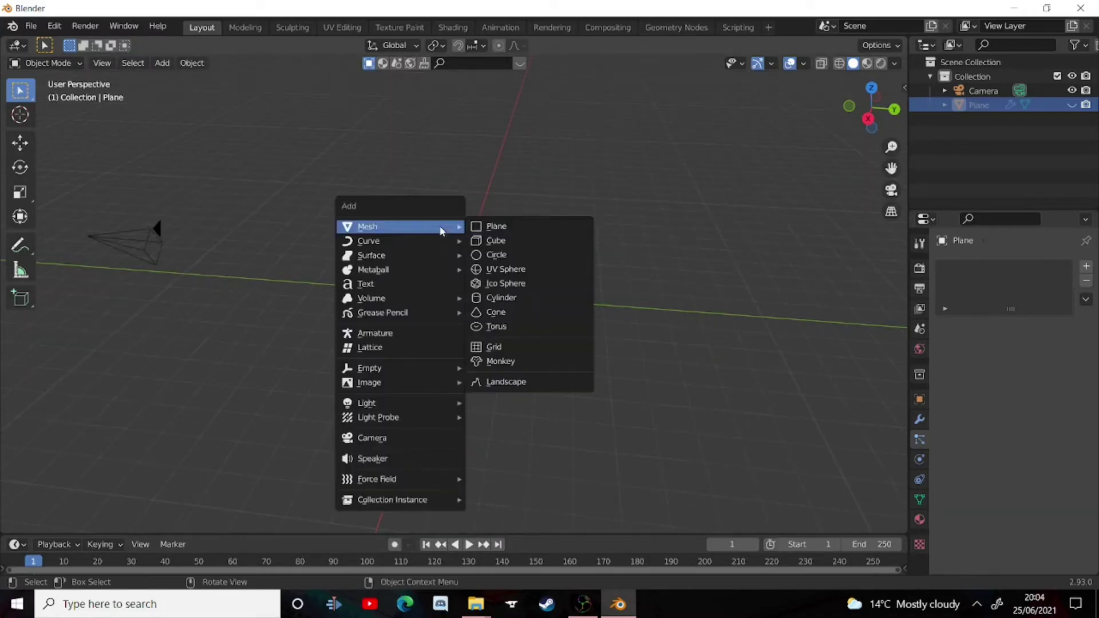
pyautogui.click(483, 226)
pyautogui.scroll(4, 470, 241)
pyautogui.press('r')
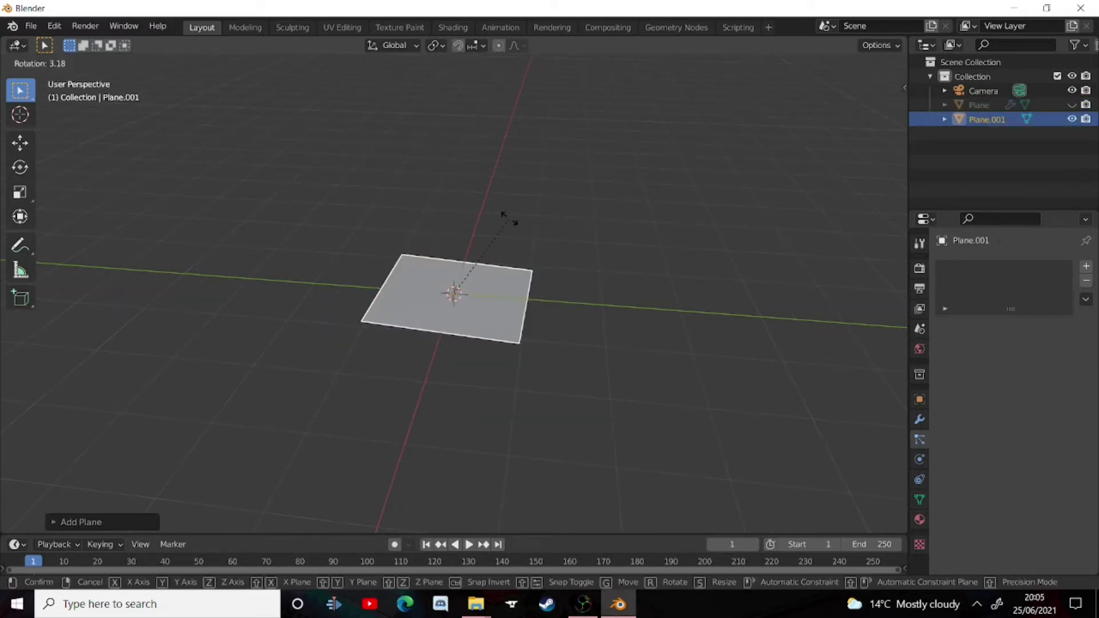
pyautogui.write('y')
pyautogui.write('90')
pyautogui.click(510, 220)
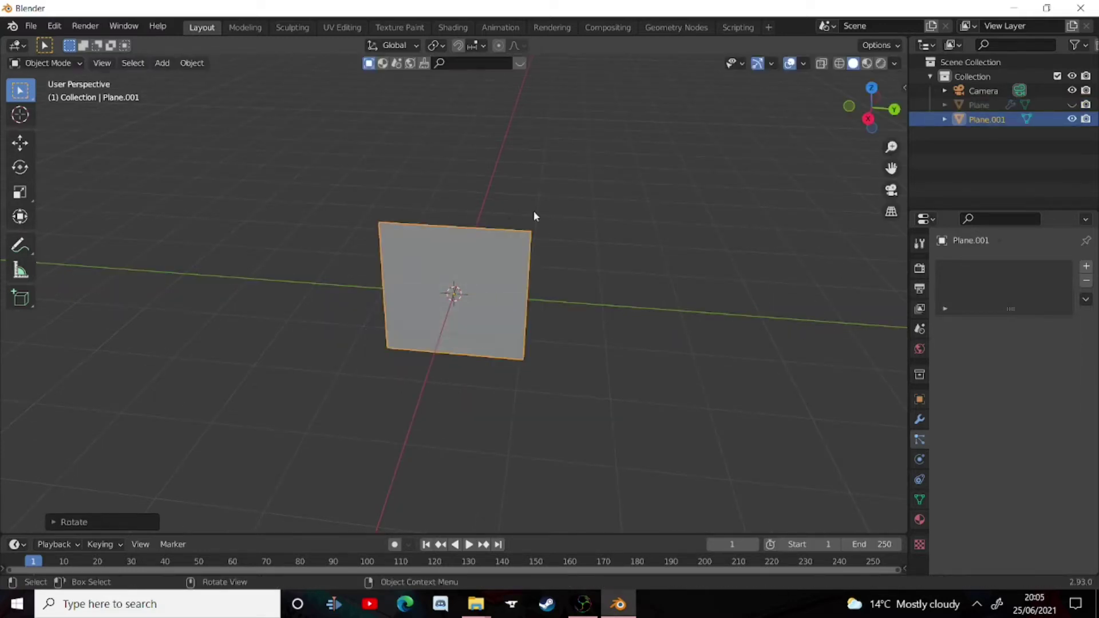
# Switch to Right Orthographic view of the upright plane
pyautogui.scroll(-4, 624, 161)
pyautogui.scroll(1, 612, 167)
pyautogui.scroll(3, 458, 229)
pyautogui.moveTo(615, 412); pyautogui.dragTo(569, 417, button='middle')
pyautogui.scroll(1, 456, 299)
pyautogui.scroll(-5, 458, 299)
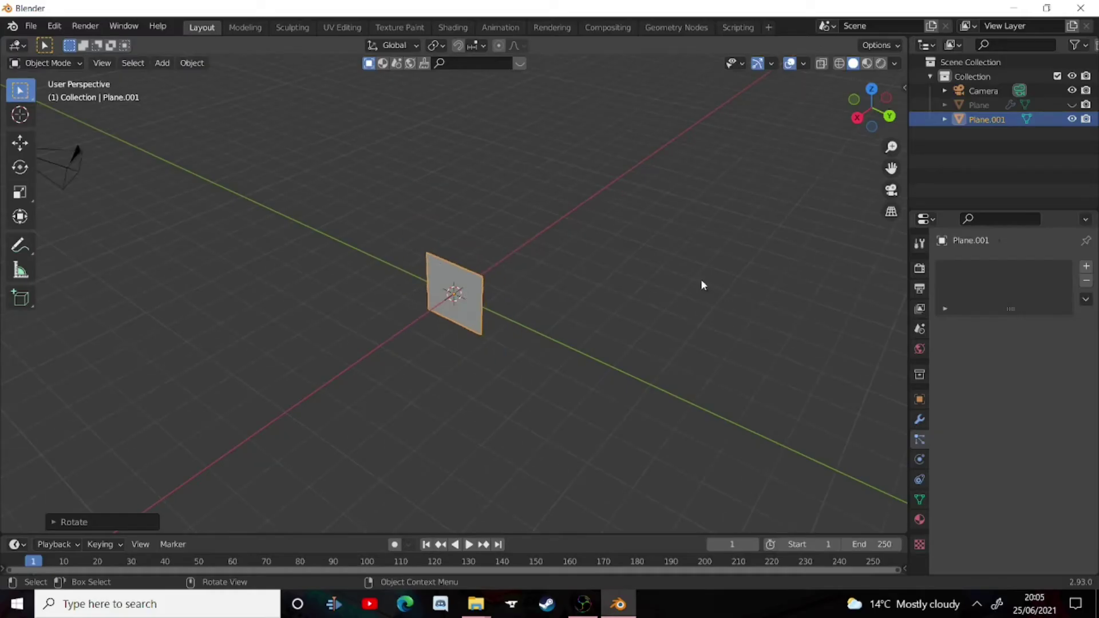
pyautogui.click(856, 117)
pyautogui.scroll(3, 719, 209)
pyautogui.scroll(-2, 562, 217)
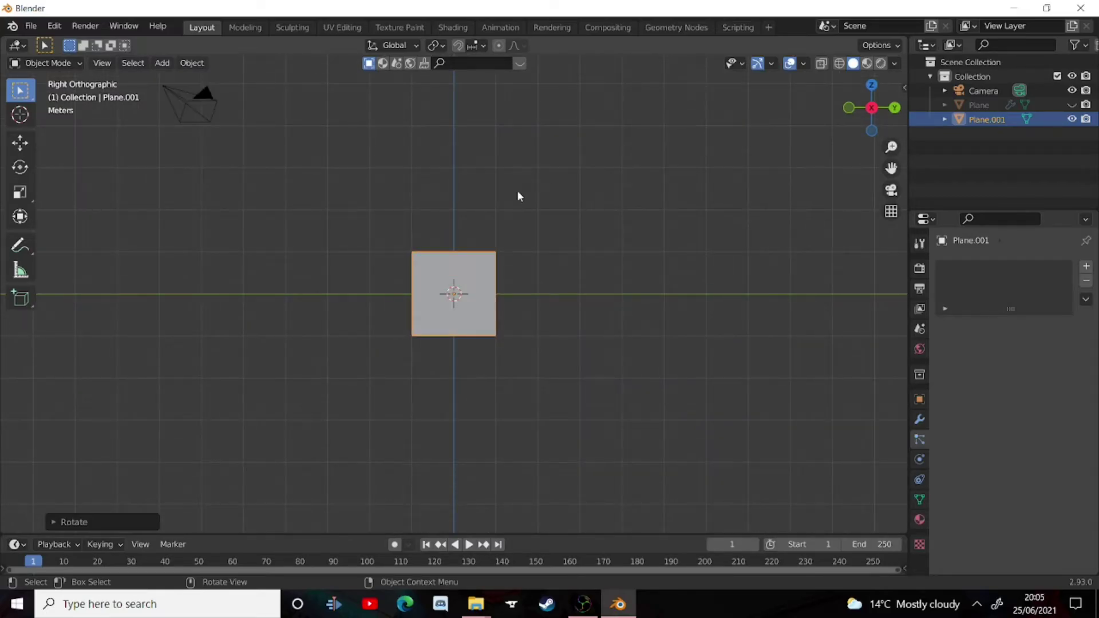
# In Edit Mode, extrude the plane's top edge straight up along Z
pyautogui.press('Tab')
pyautogui.moveTo(363, 201); pyautogui.dragTo(566, 306)
pyautogui.scroll(2, 492, 279)
pyautogui.scroll(-4, 611, 202)
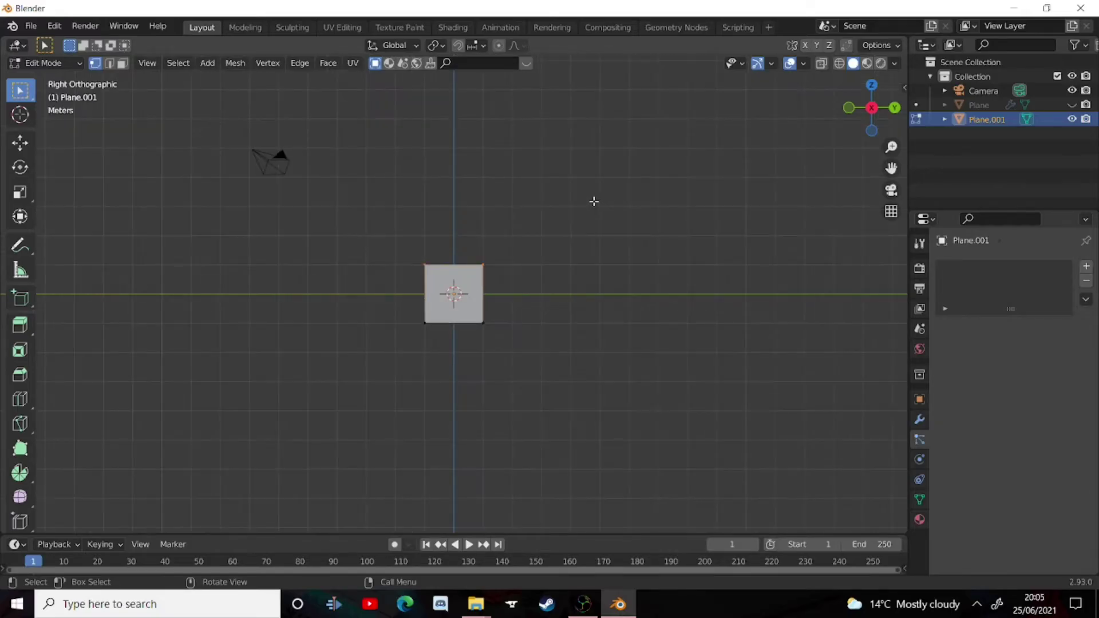
pyautogui.scroll(-2, 594, 201)
pyautogui.press('e')
pyautogui.press('z')
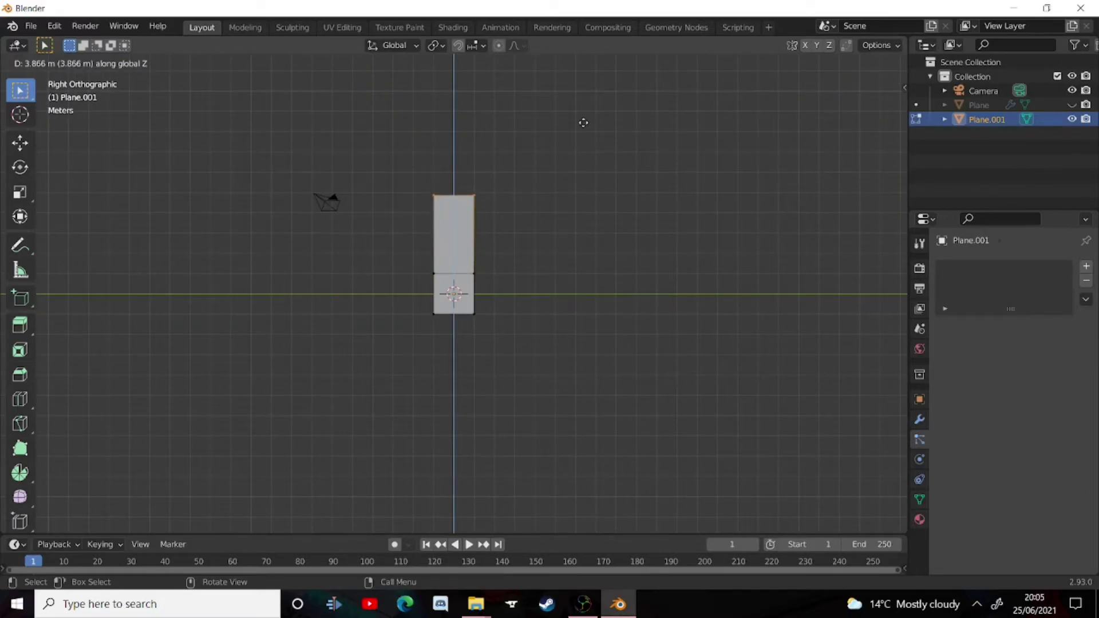
pyautogui.click(583, 121)
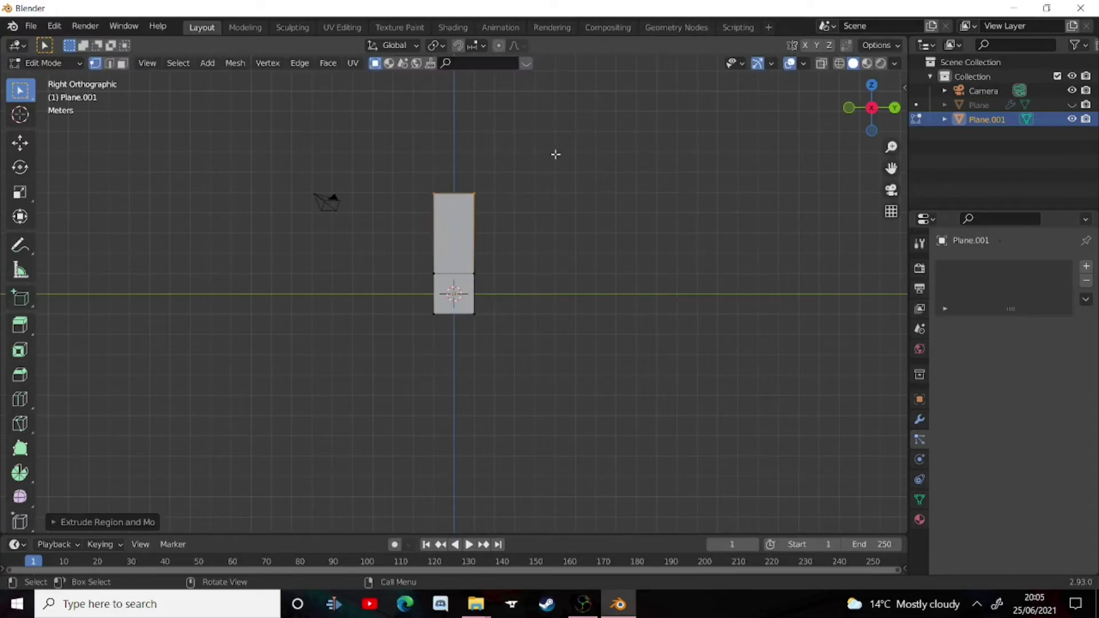
# Extend the top edge further upward and scale it narrower into a taper
pyautogui.keyDown('shift'); pyautogui.moveTo(553, 156); pyautogui.dragTo(561, 285, button='middle'); pyautogui.keyUp('shift')
pyautogui.press('g')
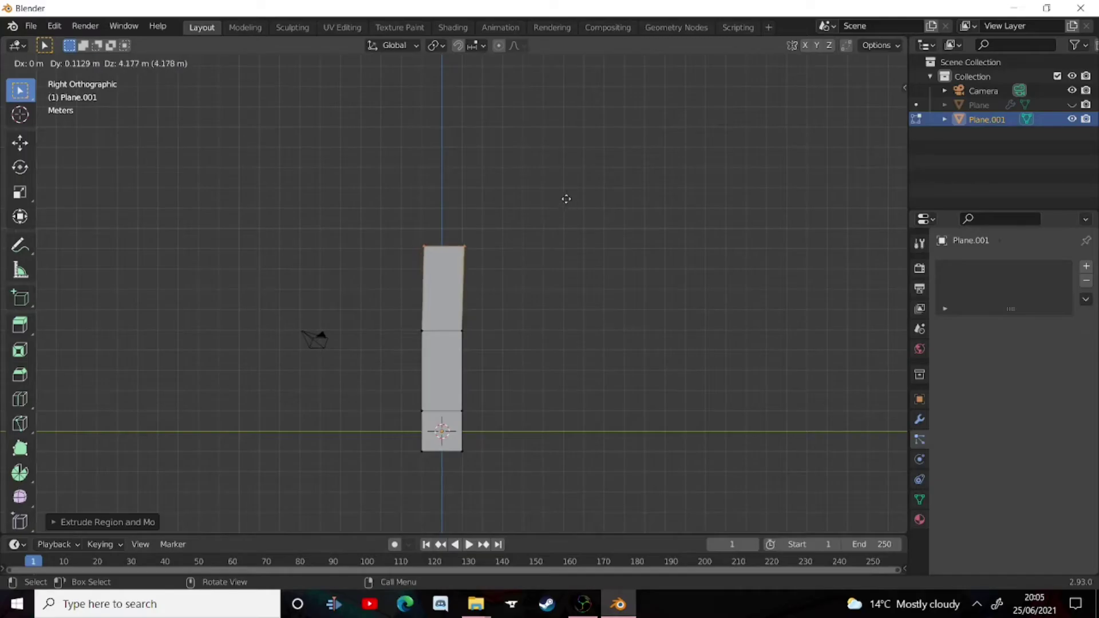
pyautogui.click(546, 149)
pyautogui.press('s')
pyautogui.click(596, 204)
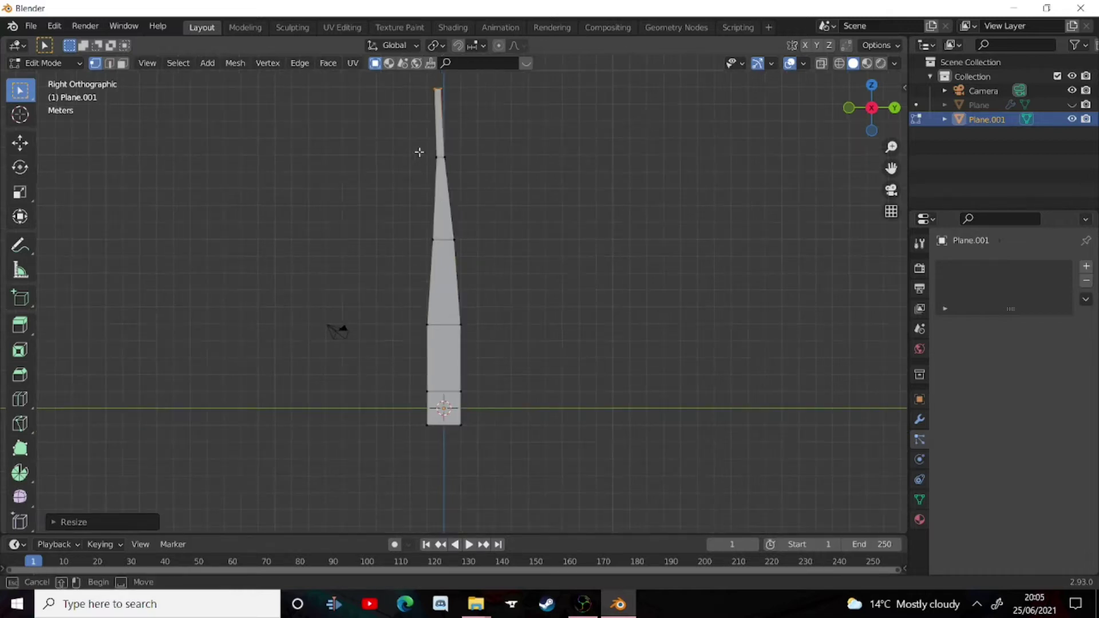
# Rescale two edge loops partway up to shape the blade's profile
pyautogui.moveTo(420, 153); pyautogui.dragTo(497, 168)
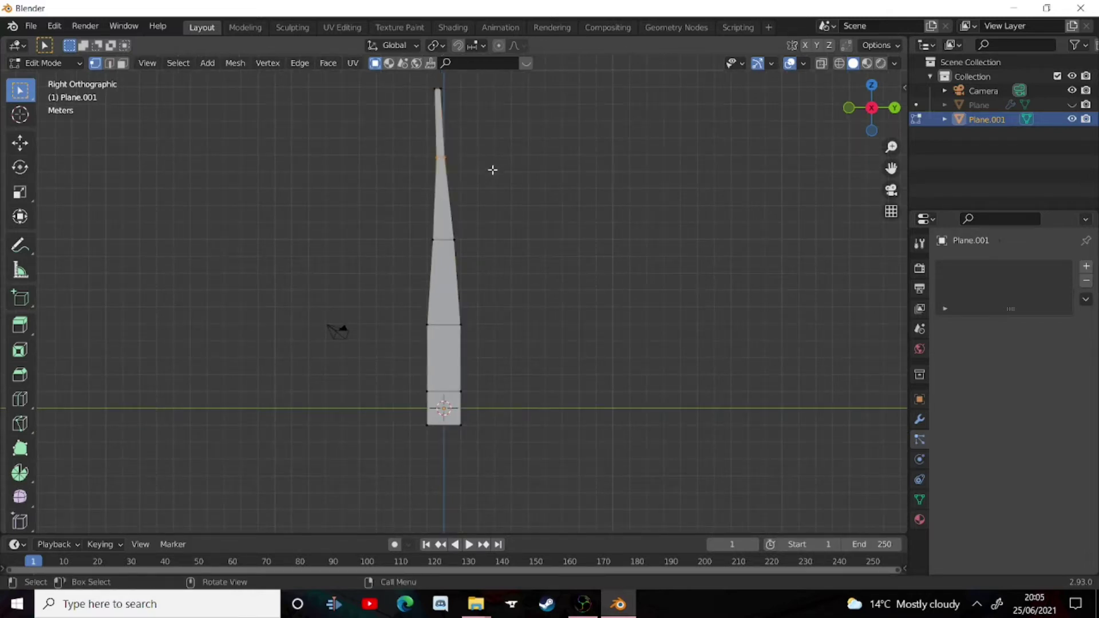
pyautogui.press('s')
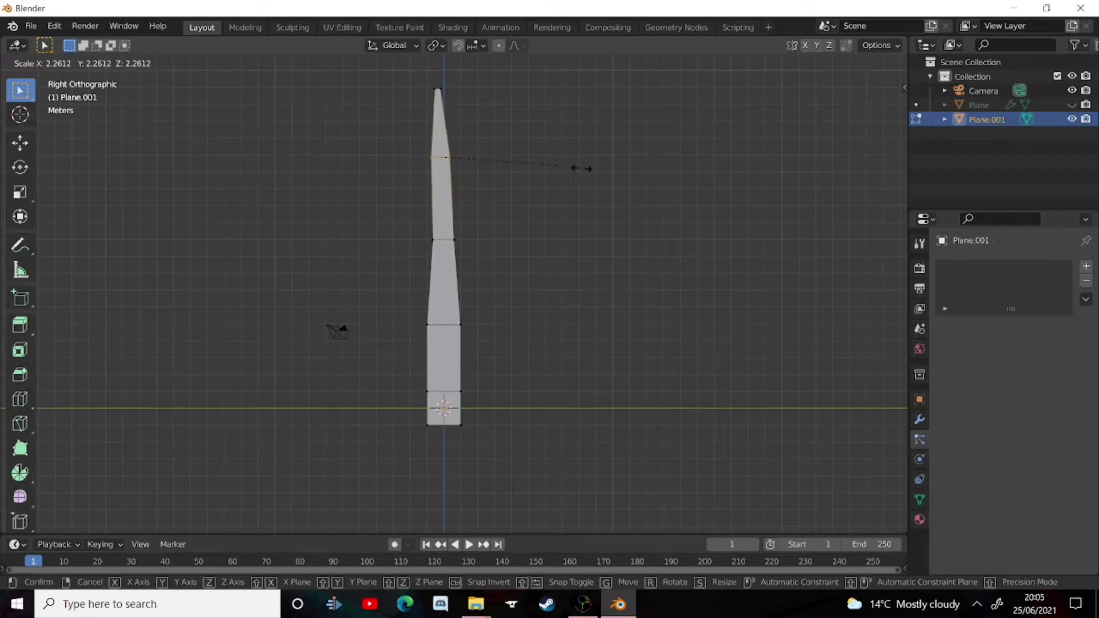
pyautogui.click(565, 165)
pyautogui.moveTo(417, 233); pyautogui.dragTo(560, 273)
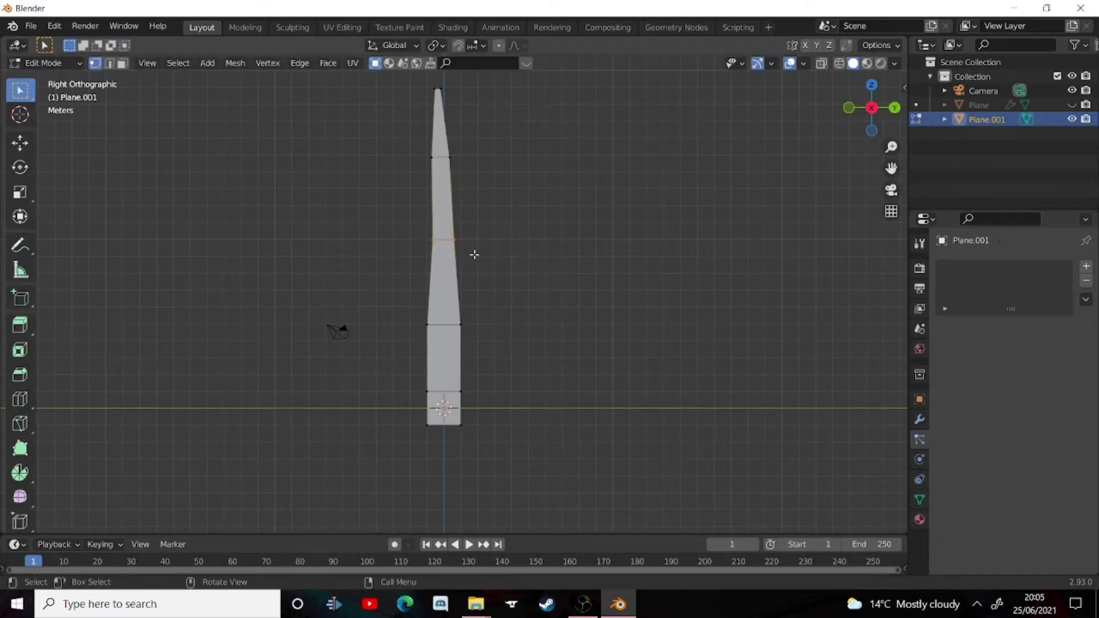
pyautogui.press('s')
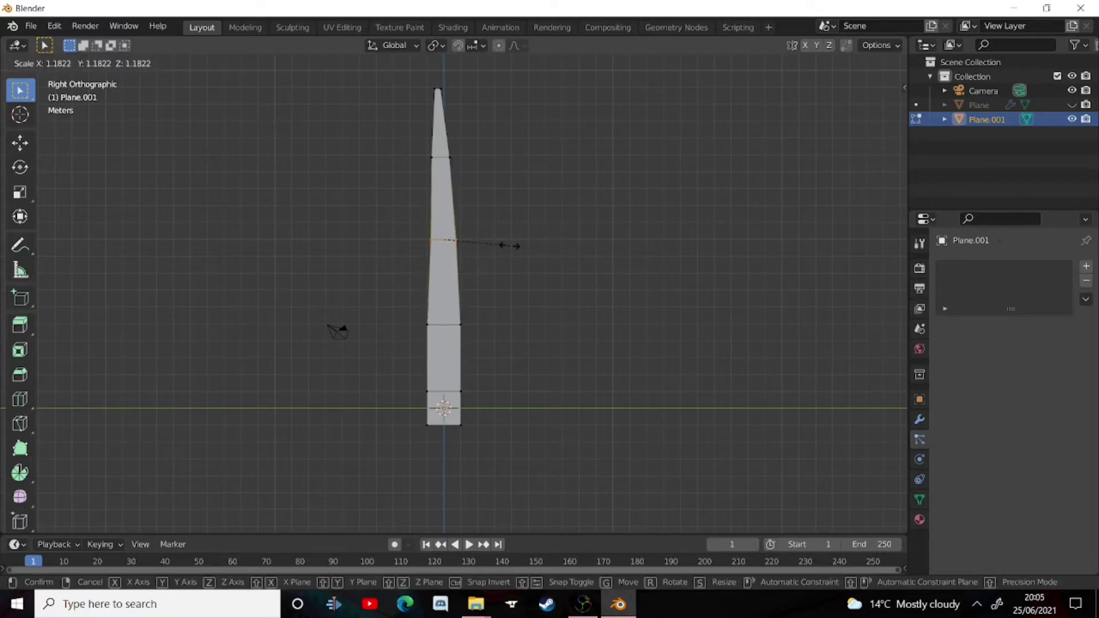
pyautogui.click(506, 245)
# Bend the blade's tip to one side with proportional editing
pyautogui.press('KP_5')
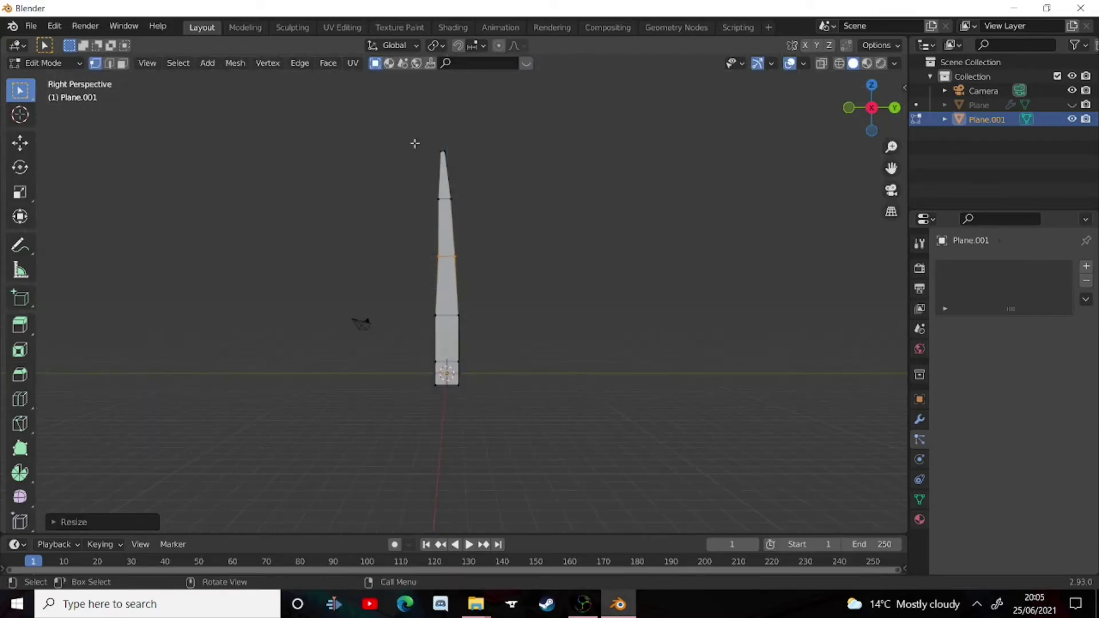
pyautogui.moveTo(446, 181); pyautogui.dragTo(605, 208, button='middle')
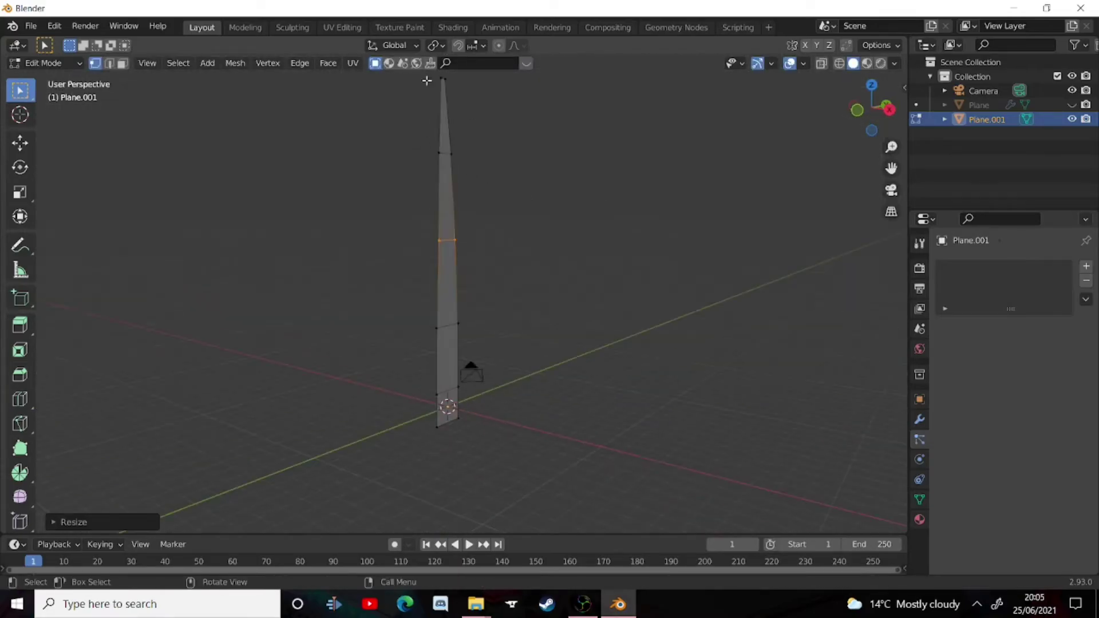
pyautogui.scroll(-2, 427, 81)
pyautogui.moveTo(400, 123); pyautogui.dragTo(470, 160)
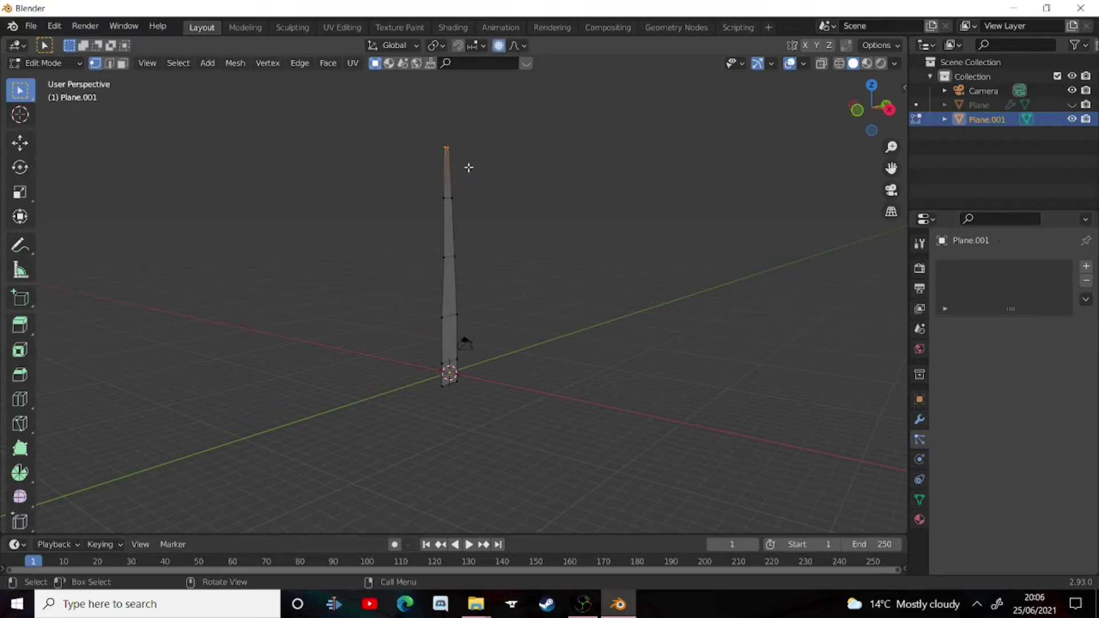
pyautogui.press('g')
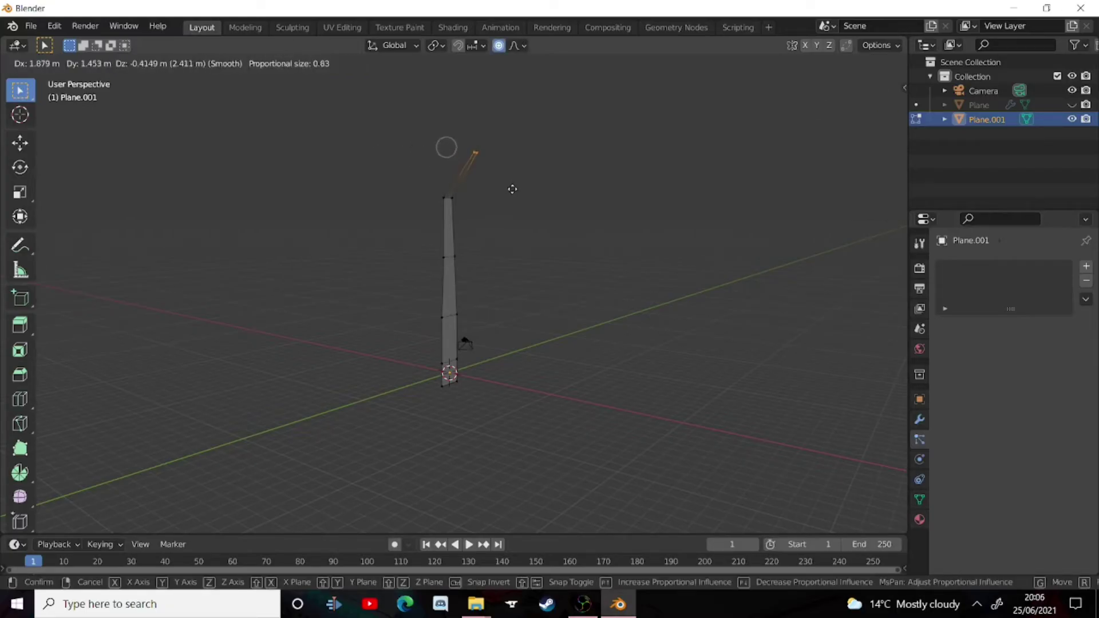
pyautogui.scroll(-15, 513, 184)
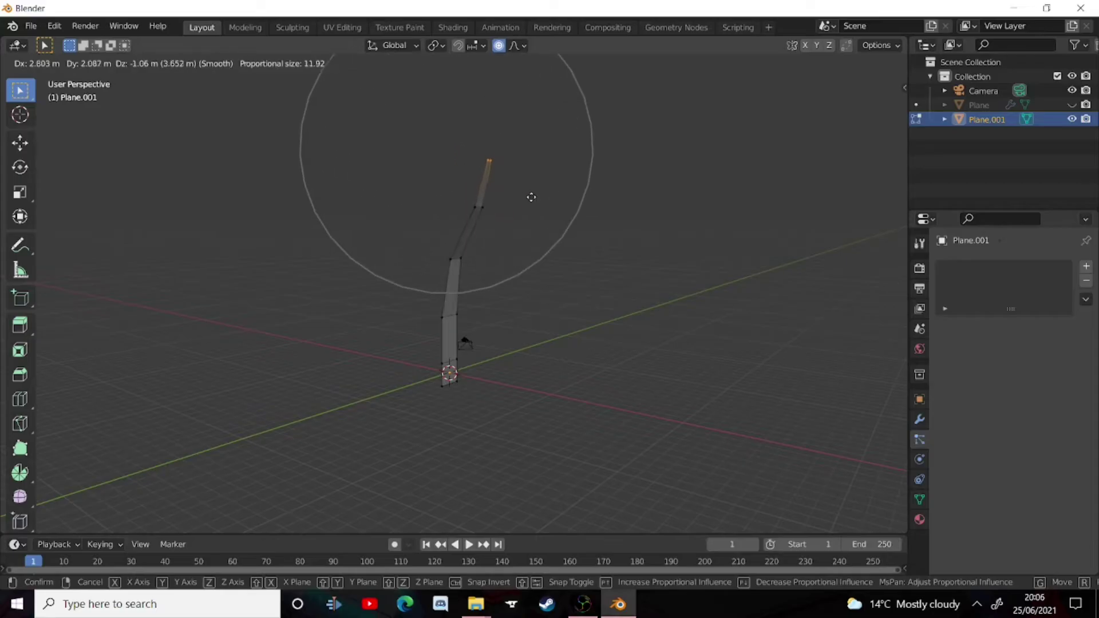
pyautogui.scroll(5, 518, 191)
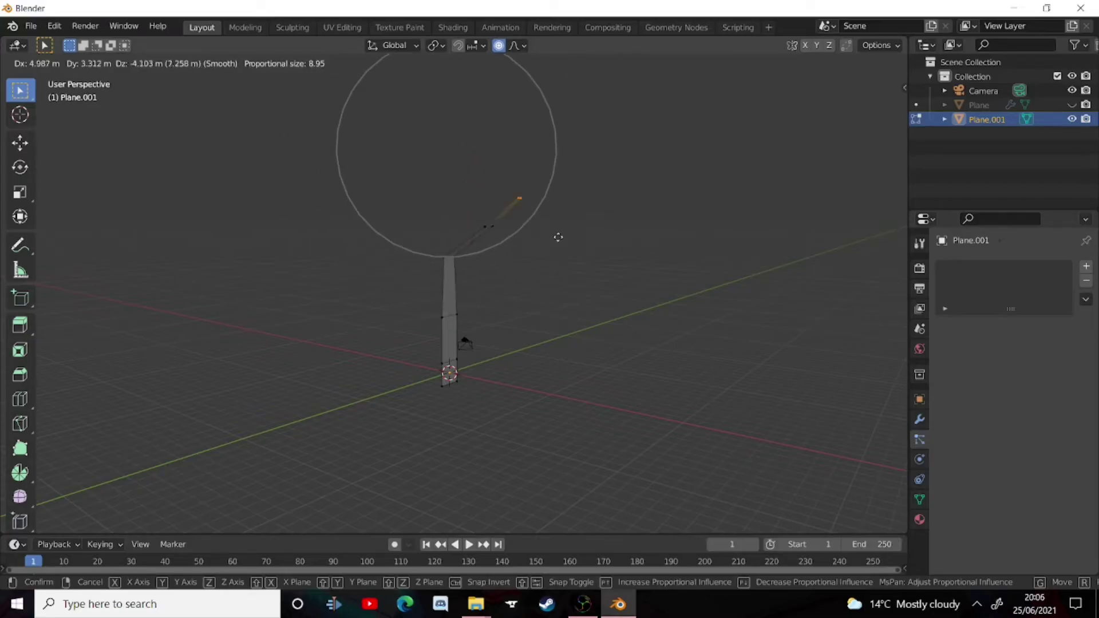
pyautogui.click(534, 181)
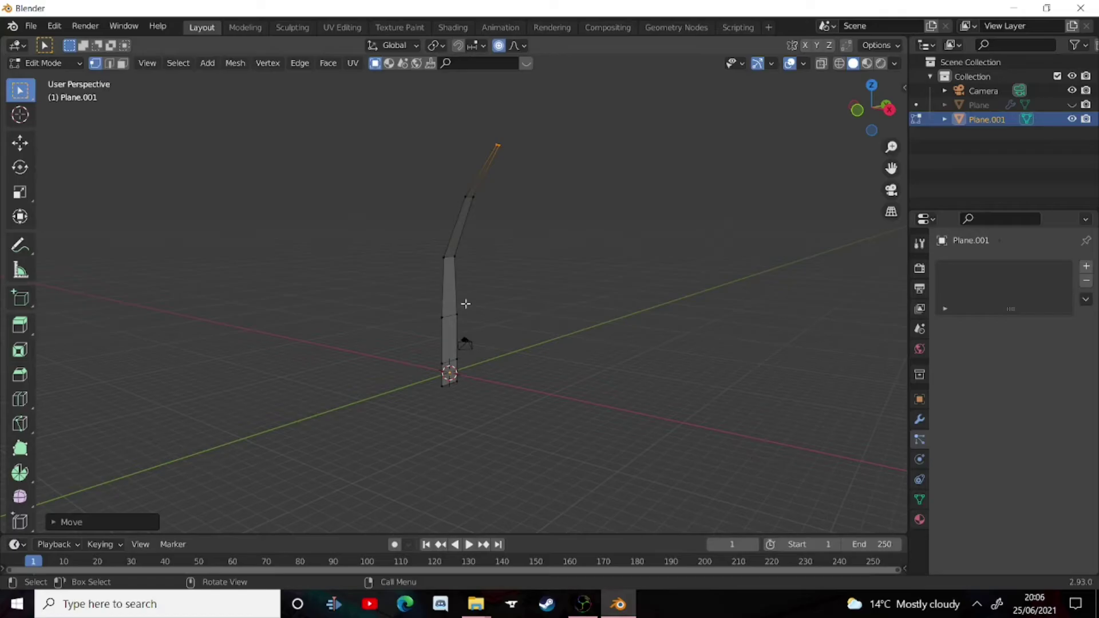
pyautogui.scroll(-2, 553, 304)
pyautogui.moveTo(603, 324); pyautogui.dragTo(224, 260, button='middle')
# Leave Edit Mode and shade the grass blade smooth
pyautogui.press('Tab')
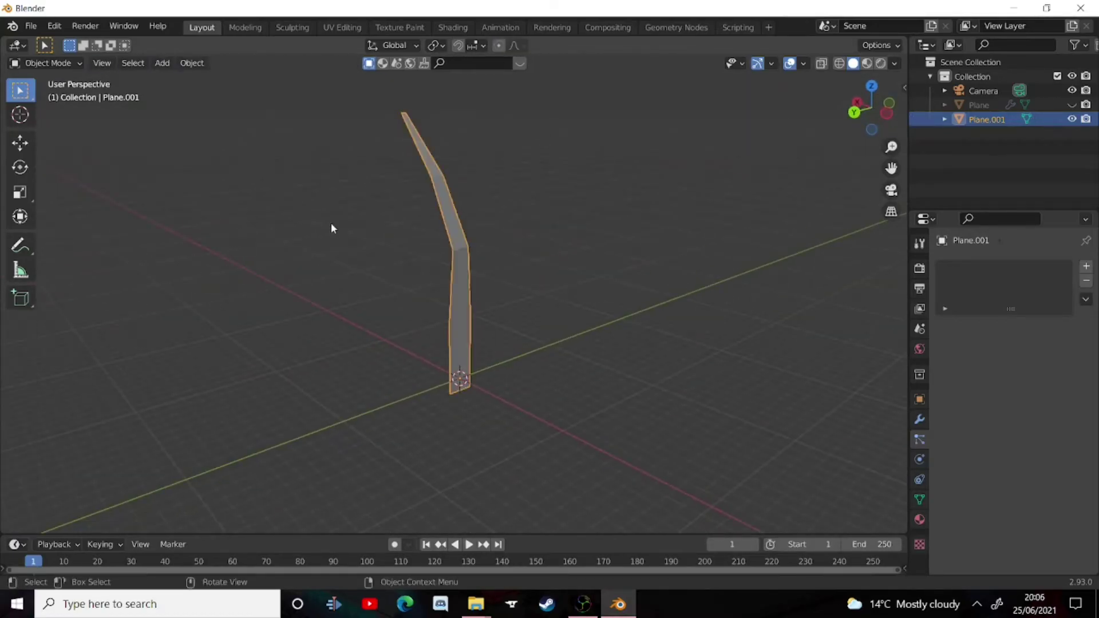
pyautogui.moveTo(447, 241); pyautogui.dragTo(370, 271, button='middle')
pyautogui.rightClick(370, 264)
pyautogui.click(371, 259)
pyautogui.scroll(2, 465, 262)
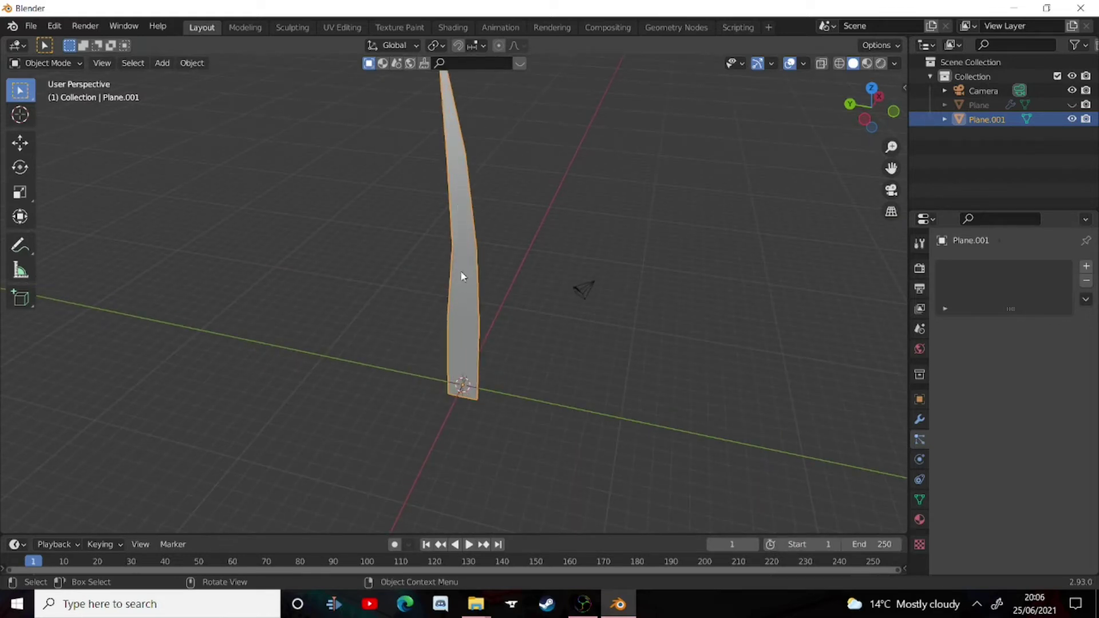
# Add an Array modifier to the grass blade
pyautogui.click(921, 420)
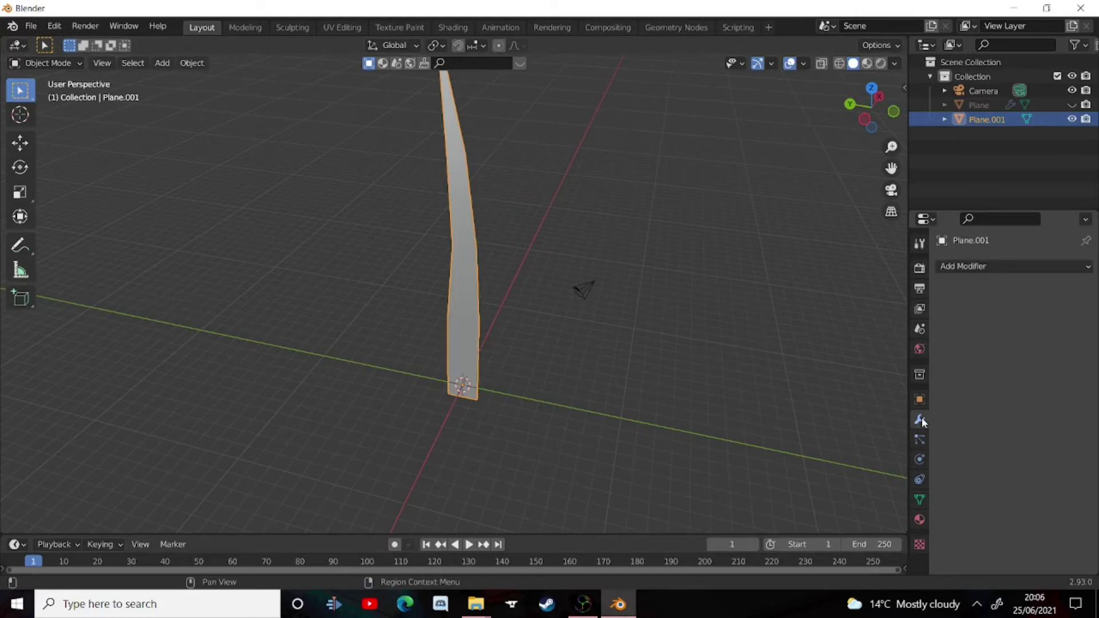
pyautogui.click(971, 268)
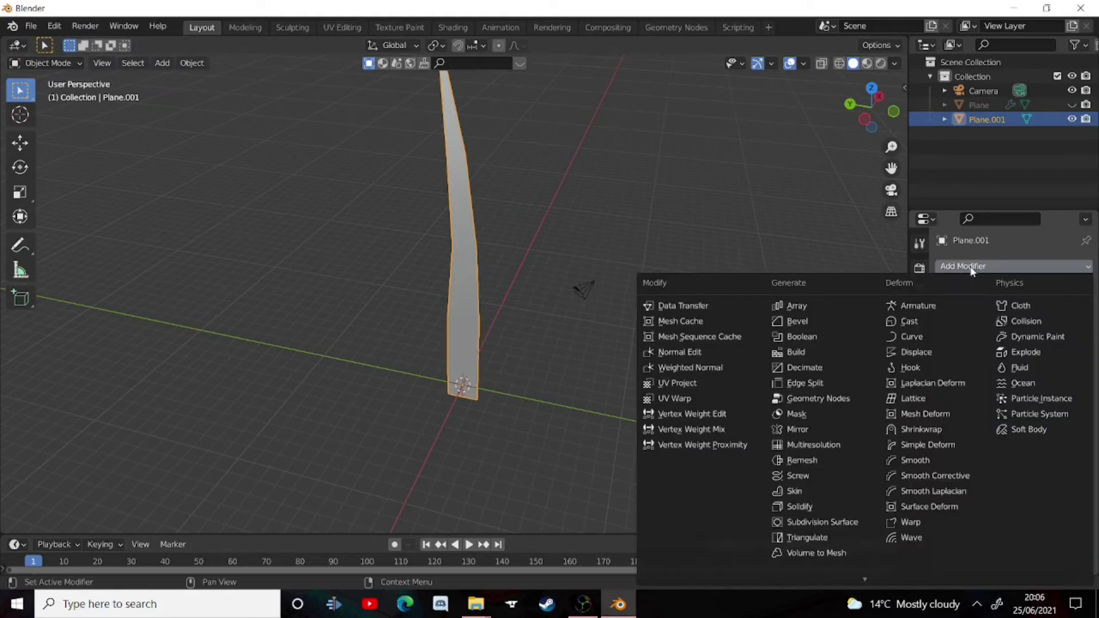
pyautogui.click(792, 306)
pyautogui.scroll(-5, 796, 308)
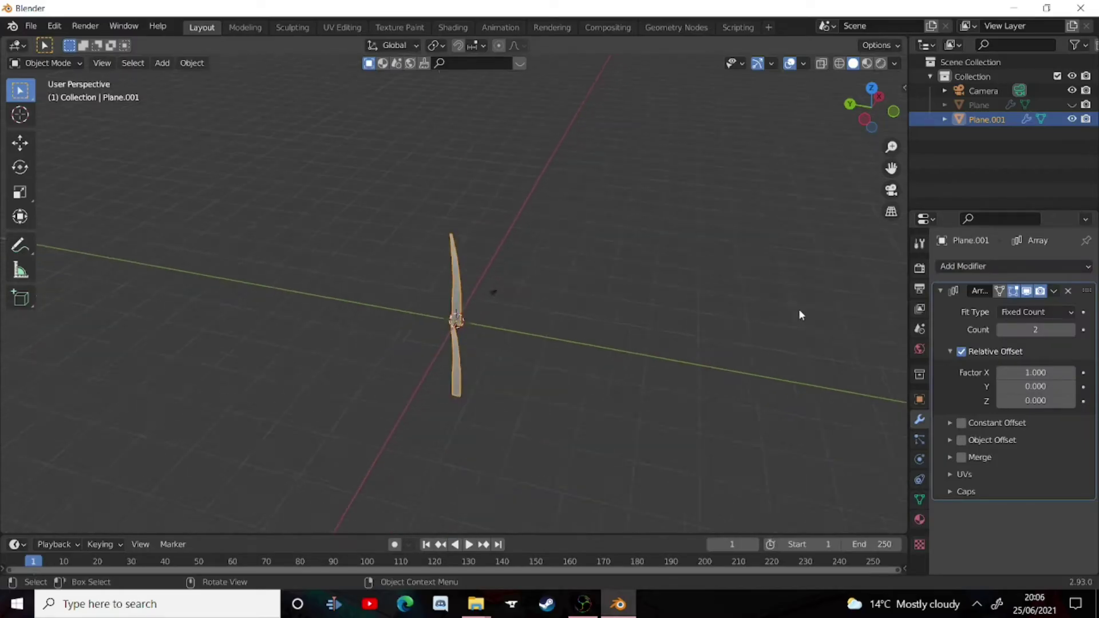
pyautogui.moveTo(799, 308); pyautogui.dragTo(610, 393, button='middle')
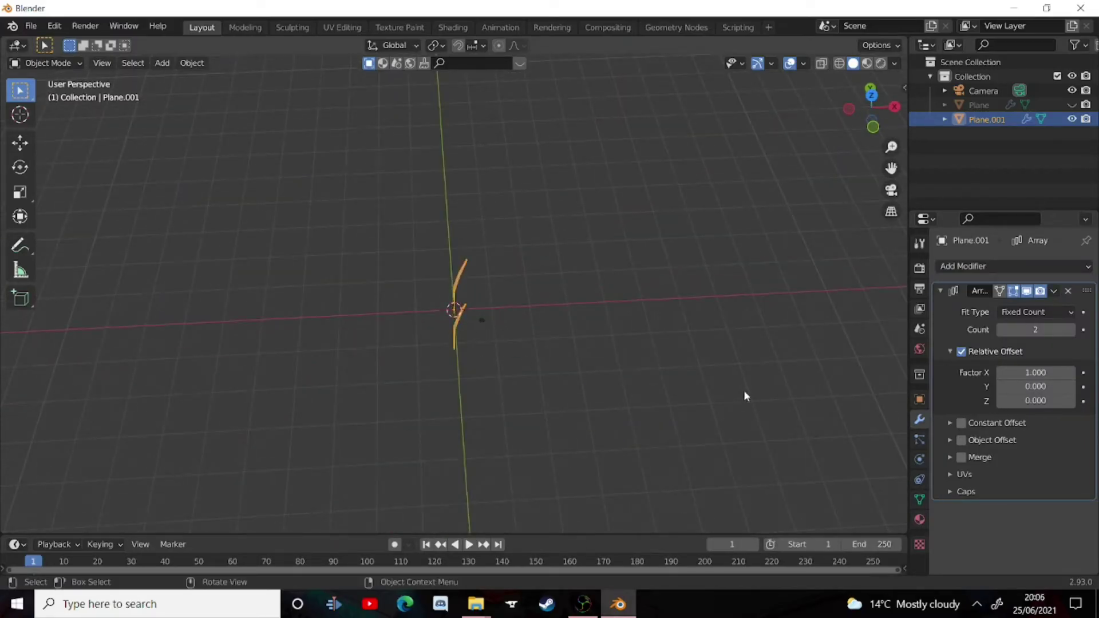
pyautogui.moveTo(737, 388); pyautogui.dragTo(584, 302, button='middle')
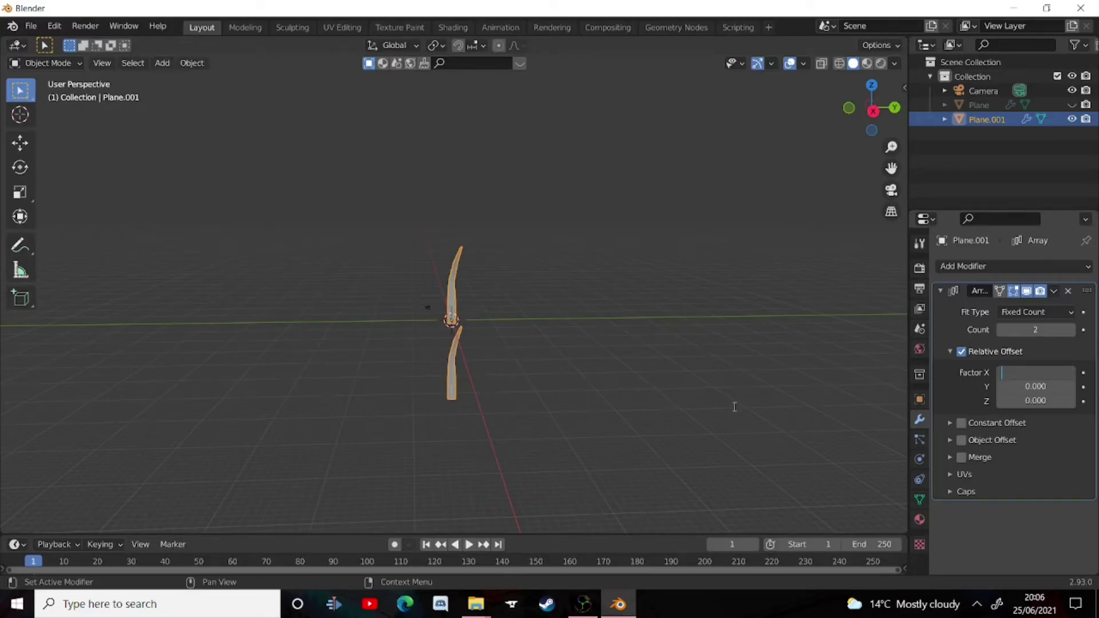
# Set the array's relative offset to X 0 and Y 1
pyautogui.press('Return')
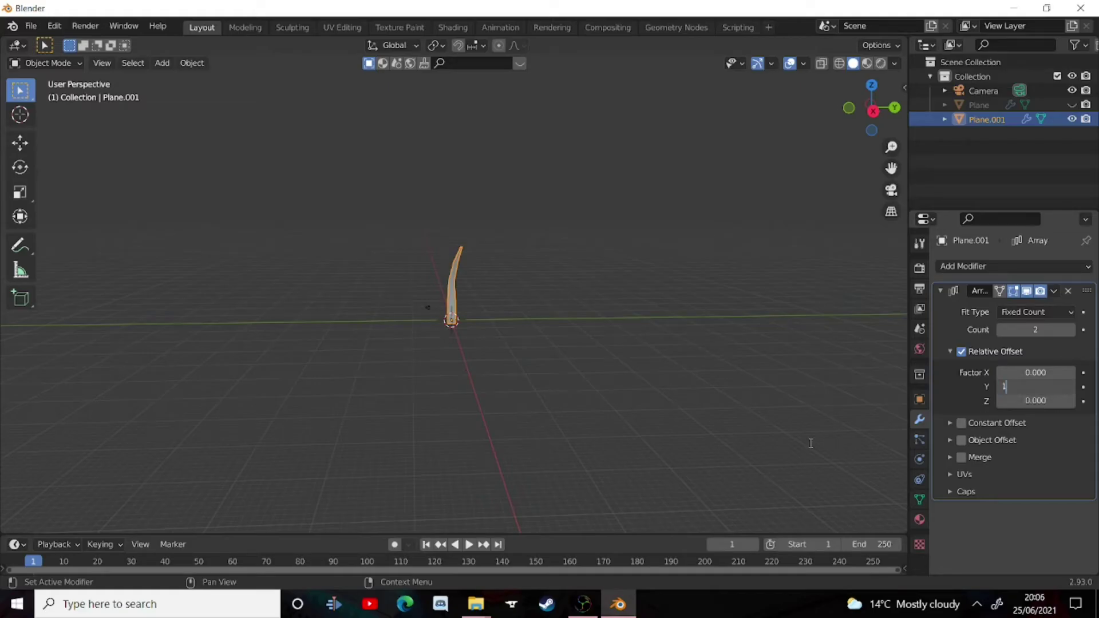
pyautogui.write('1')
pyautogui.press('Return')
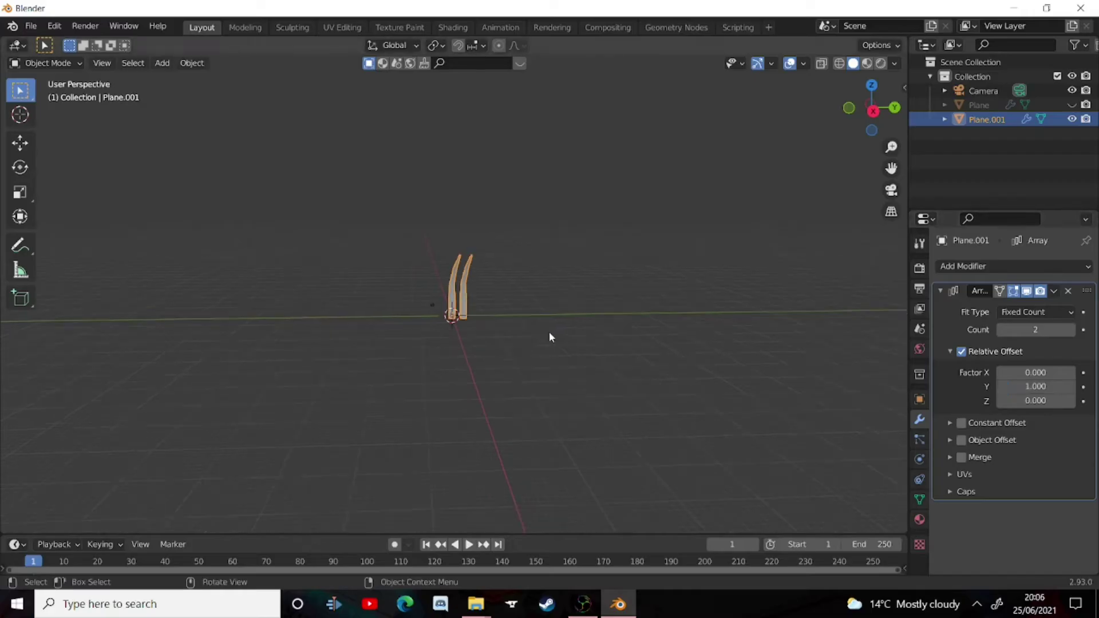
pyautogui.scroll(2, 637, 338)
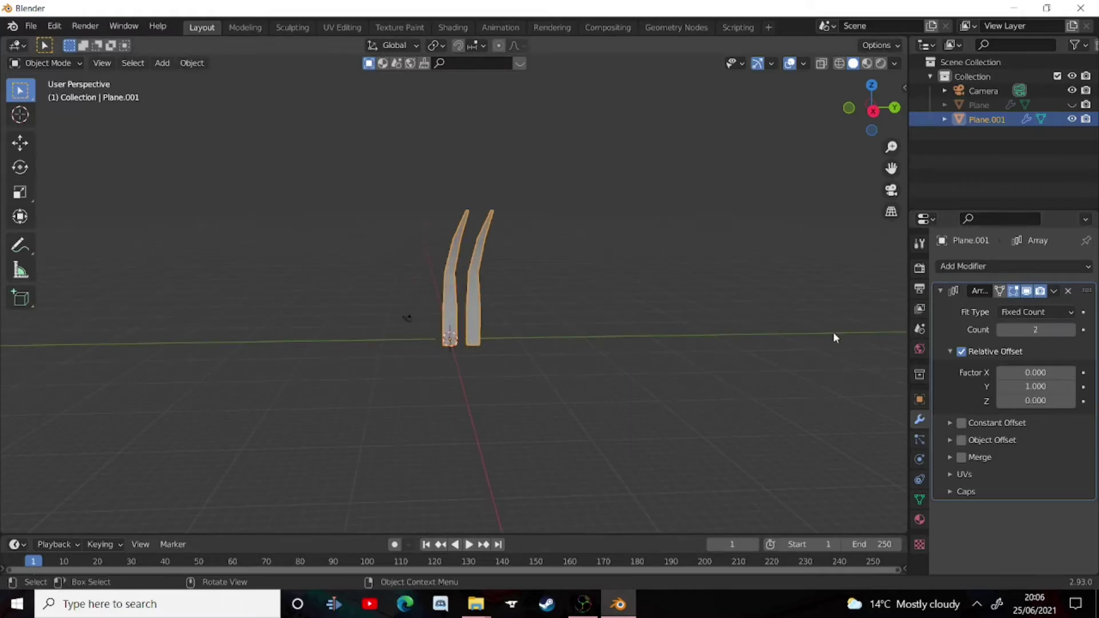
pyautogui.moveTo(574, 401); pyautogui.dragTo(729, 398, button='middle')
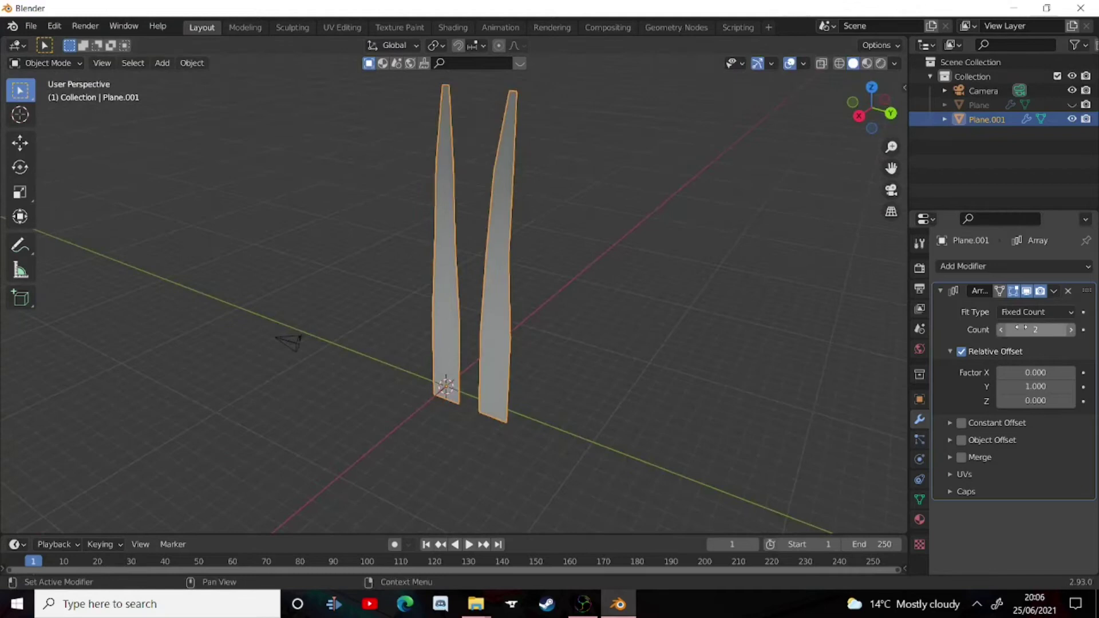
# Raise the array Count to 8 blades
pyautogui.moveTo(1009, 330)
pyautogui.mouseDown()
pyautogui.moveTo(1048, 330)
pyautogui.moveTo(1011, 330)
pyautogui.moveTo(1026, 330)
pyautogui.mouseUp()
pyautogui.scroll(-3, 801, 372)
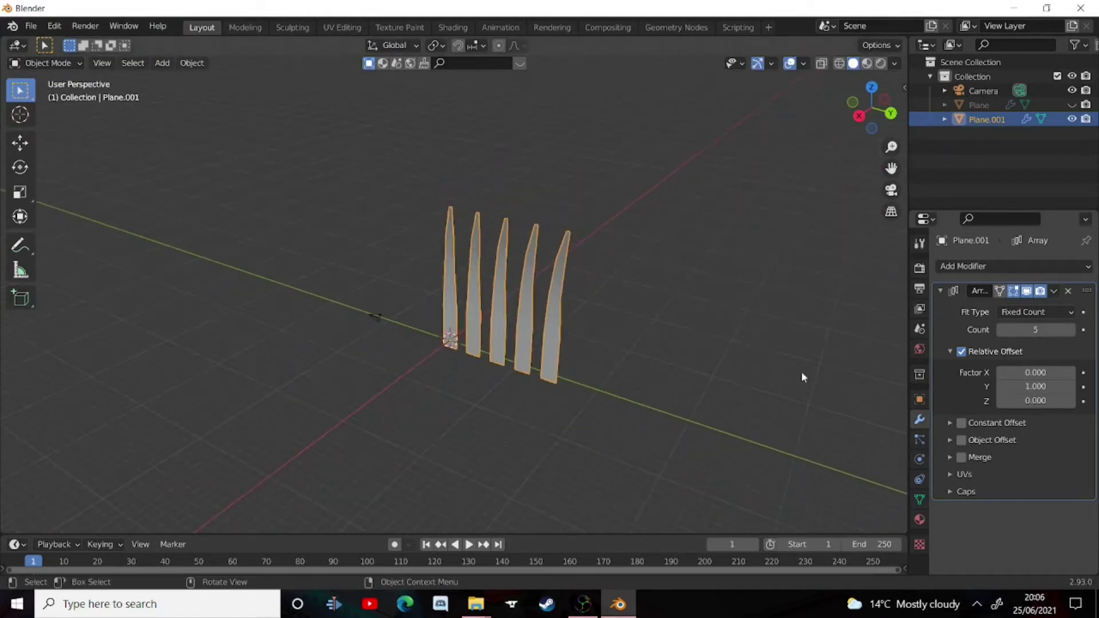
pyautogui.click(1070, 330)
pyautogui.click(1070, 330)
pyautogui.click(1070, 330)
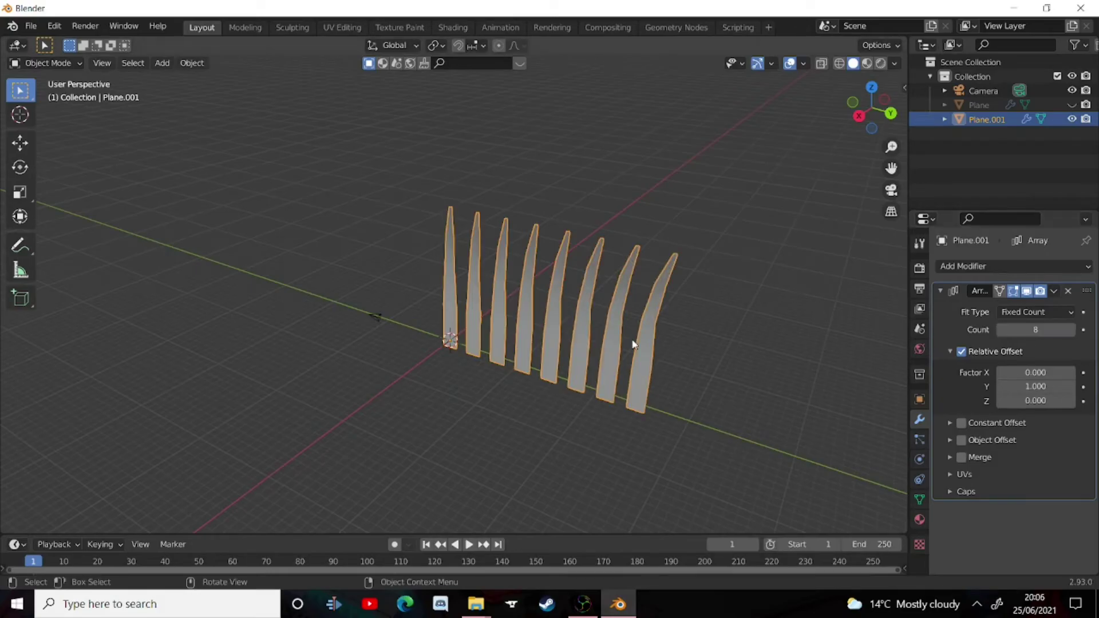
pyautogui.scroll(-2, 629, 335)
pyautogui.scroll(4, 649, 352)
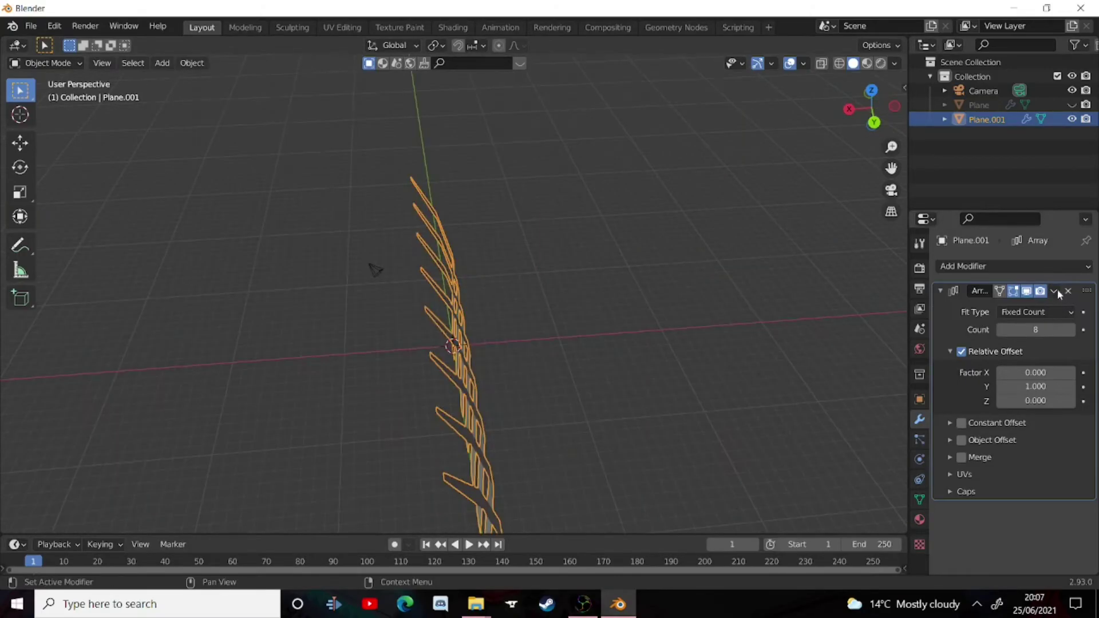
# Duplicate the Array modifier
pyautogui.click(1054, 291)
pyautogui.click(1056, 293)
pyautogui.click(1058, 294)
pyautogui.click(1024, 321)
pyautogui.scroll(-5, 1020, 355)
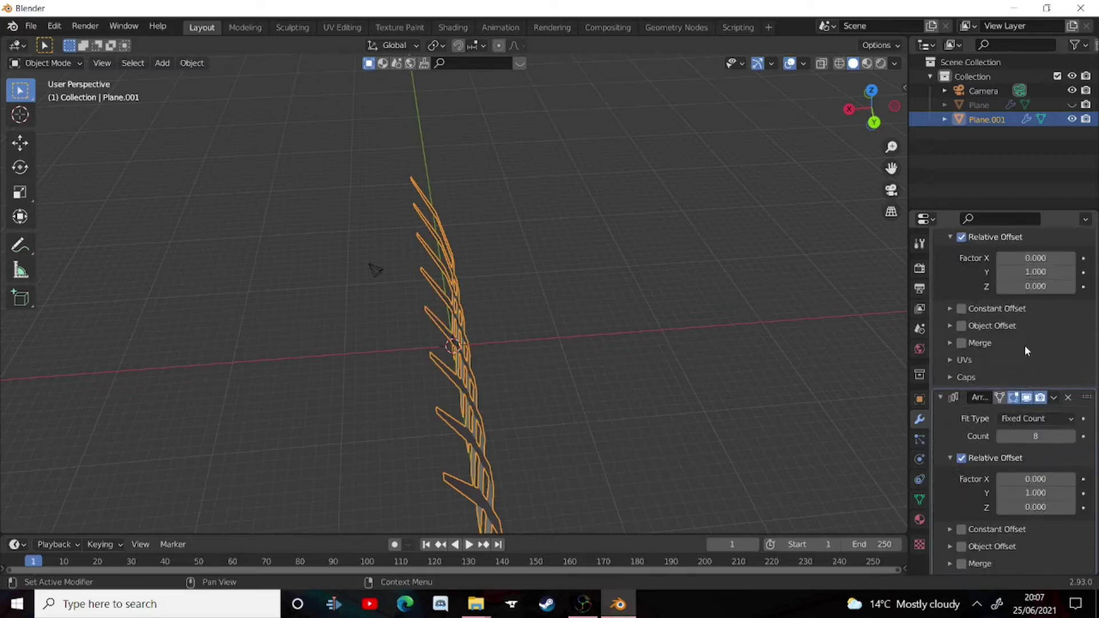
# Set the second array's relative offset to Y 0 and Z 1
pyautogui.doubleClick(1036, 462)
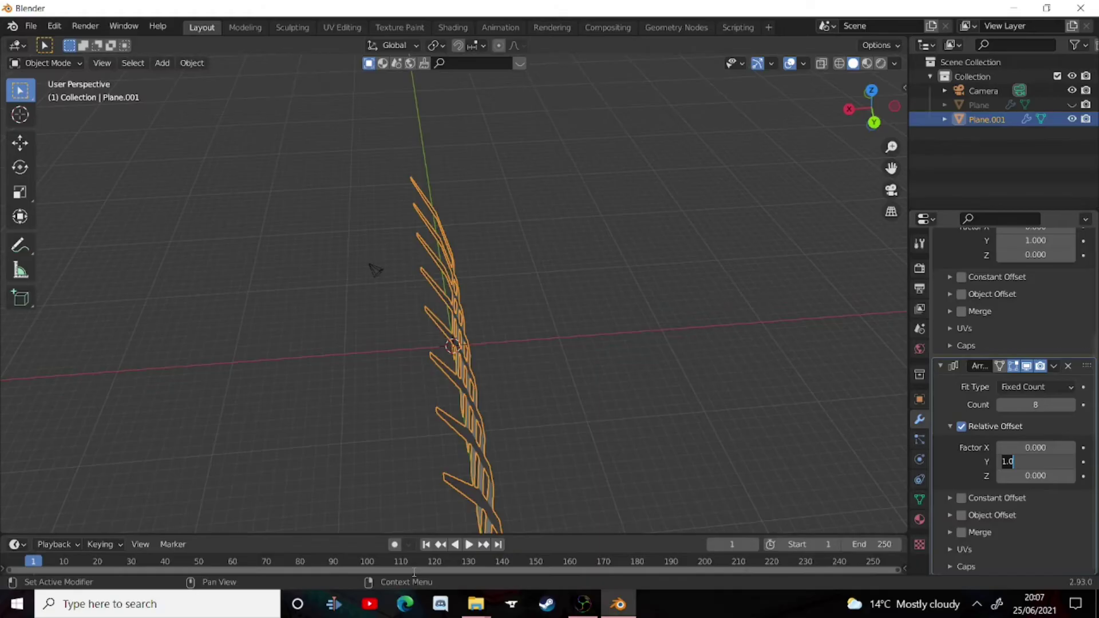
pyautogui.write('0')
pyautogui.press('Tab')
pyautogui.write('1')
pyautogui.press('Return')
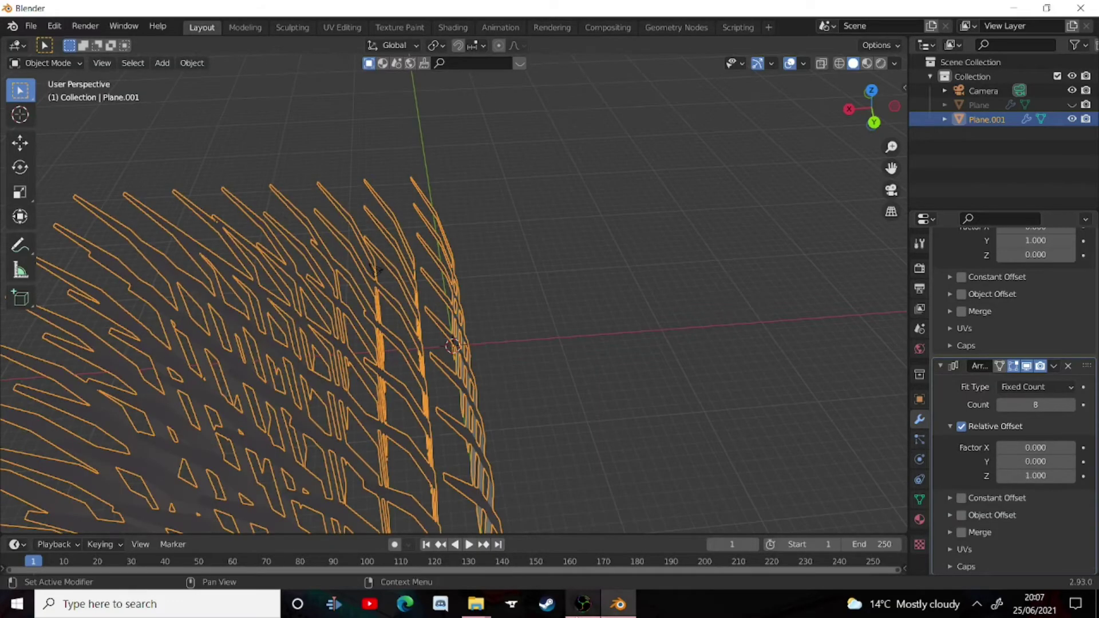
pyautogui.scroll(-5, 345, 235)
pyautogui.moveTo(345, 234); pyautogui.dragTo(408, 336, button='middle')
pyautogui.scroll(2, 1007, 401)
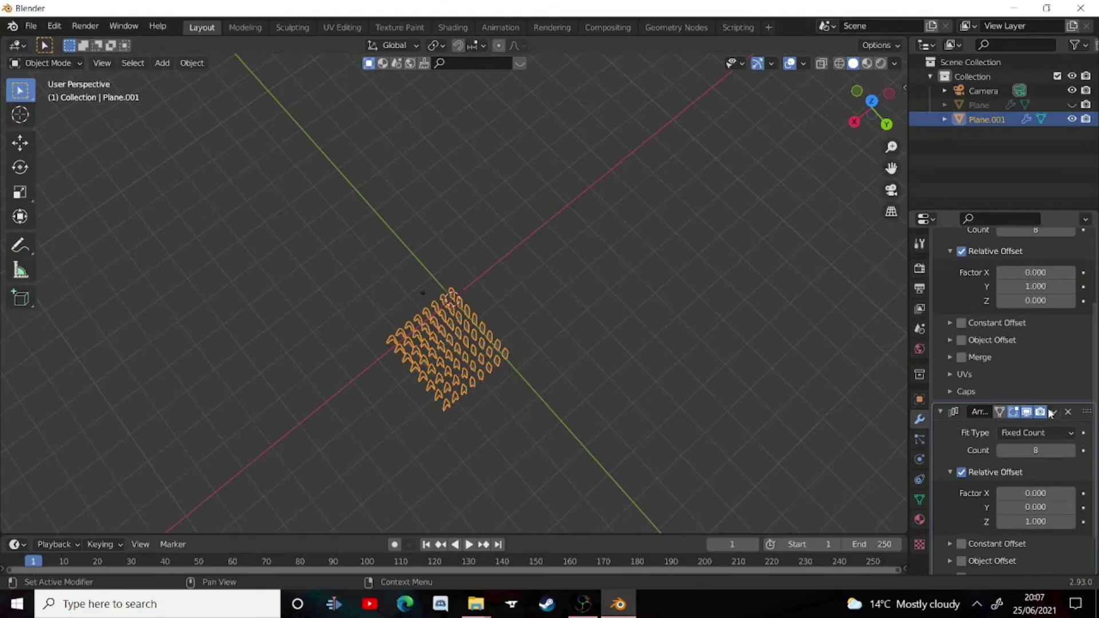
# Apply both Array modifiers to bake the 8×8 blade grid into the mesh
pyautogui.click(1054, 410)
pyautogui.click(1026, 426)
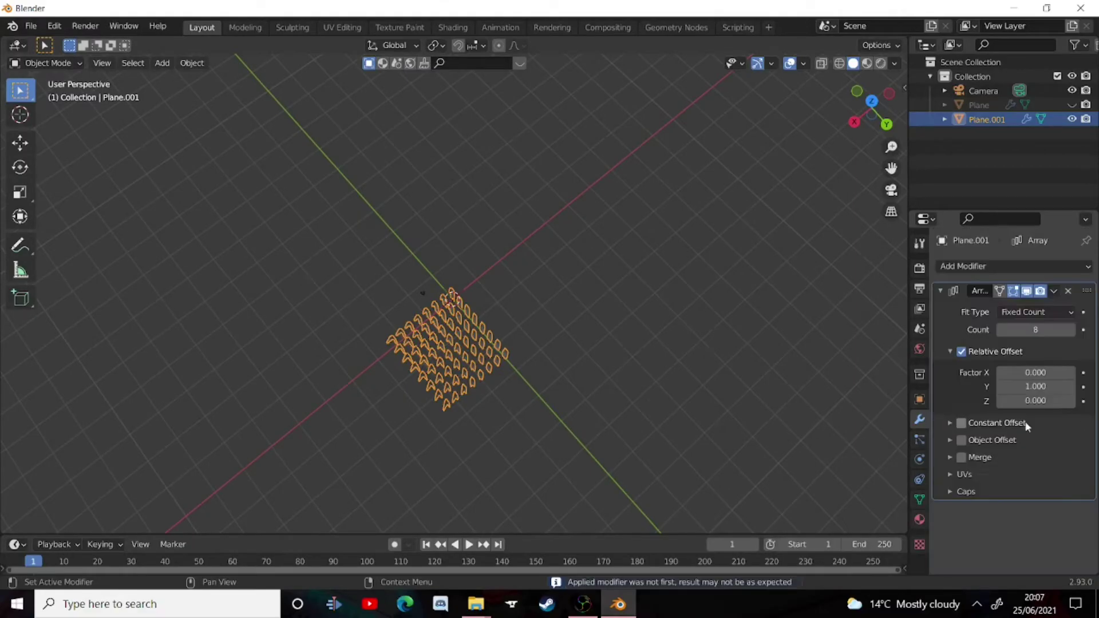
pyautogui.click(1055, 292)
pyautogui.click(1030, 309)
pyautogui.scroll(6, 411, 359)
pyautogui.moveTo(413, 385); pyautogui.dragTo(624, 278, button='middle')
pyautogui.press('Tab')
# Select all vertices in top view and move the 8×8 grid onto the world origin
pyautogui.press('a')
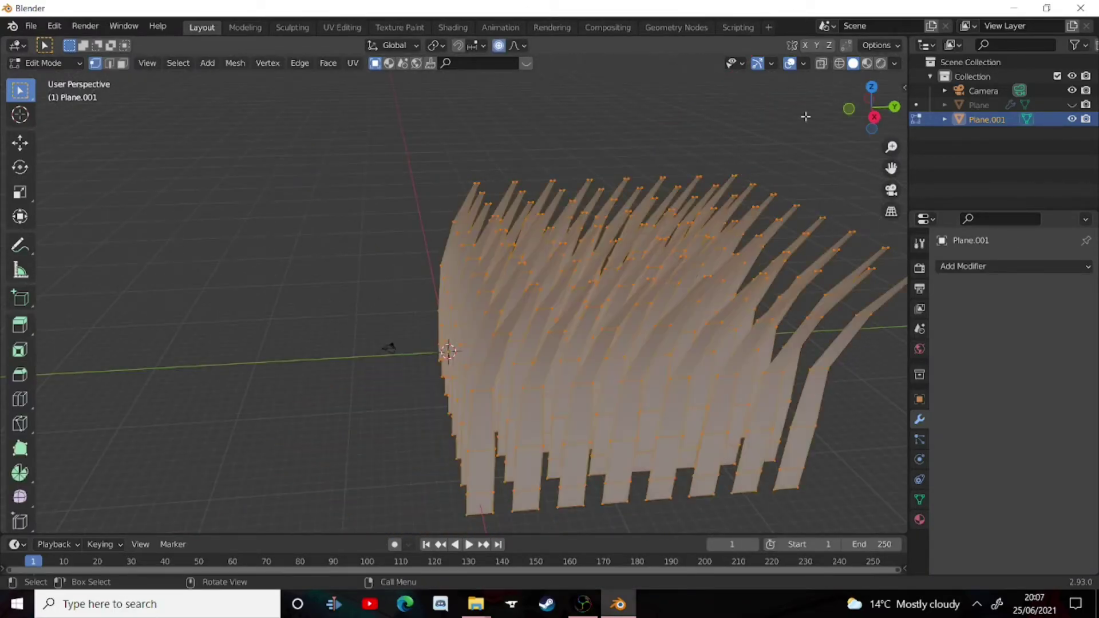
pyautogui.click(871, 87)
pyautogui.scroll(-4, 783, 140)
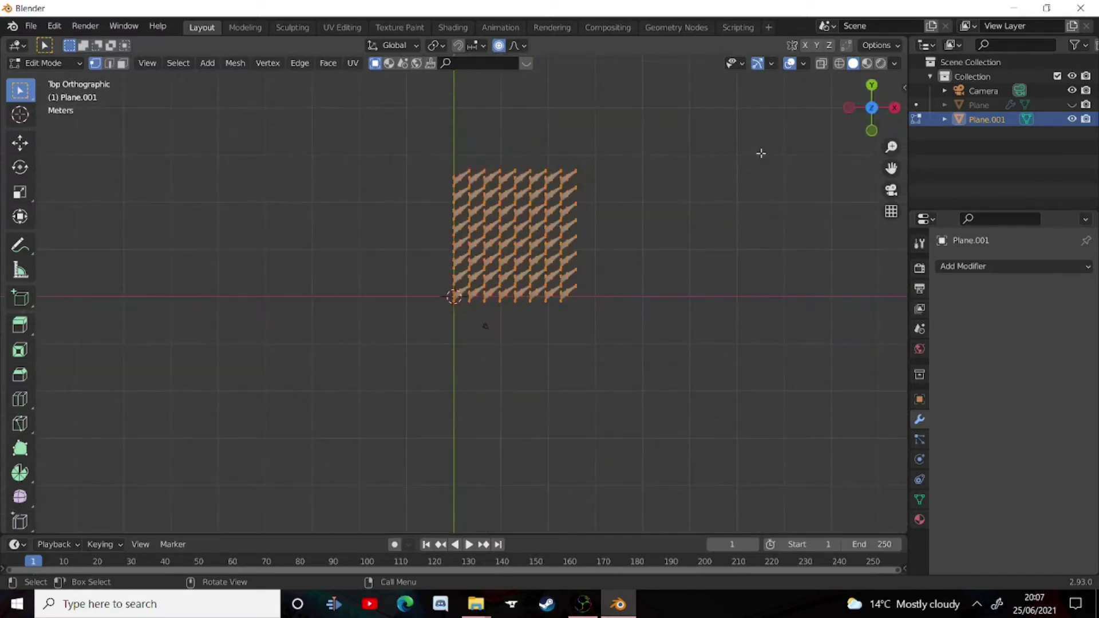
pyautogui.press('g')
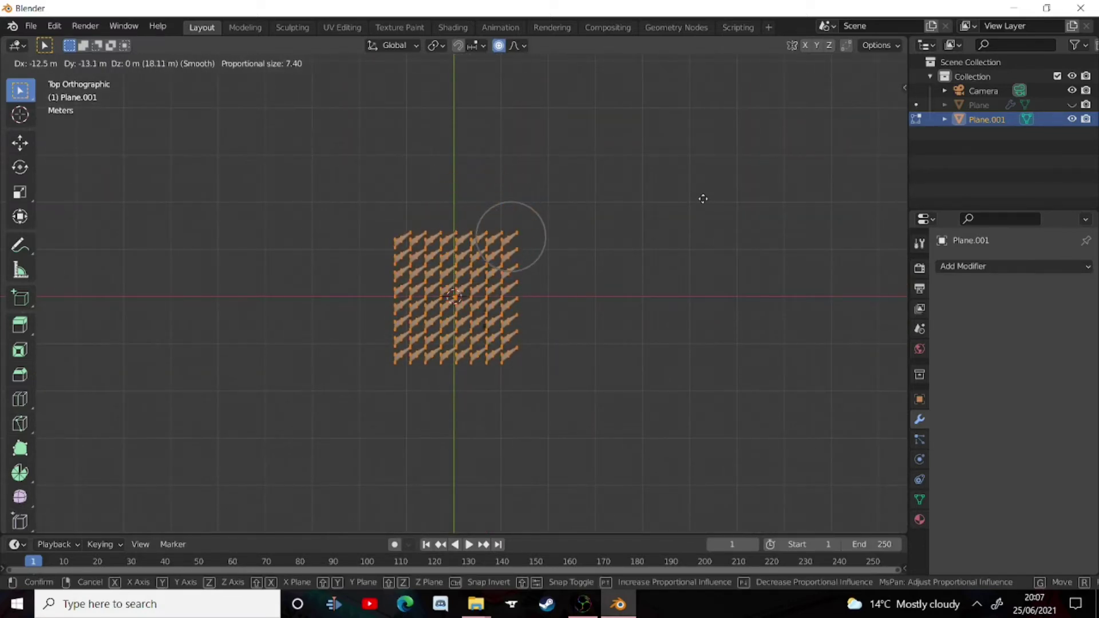
pyautogui.click(703, 195)
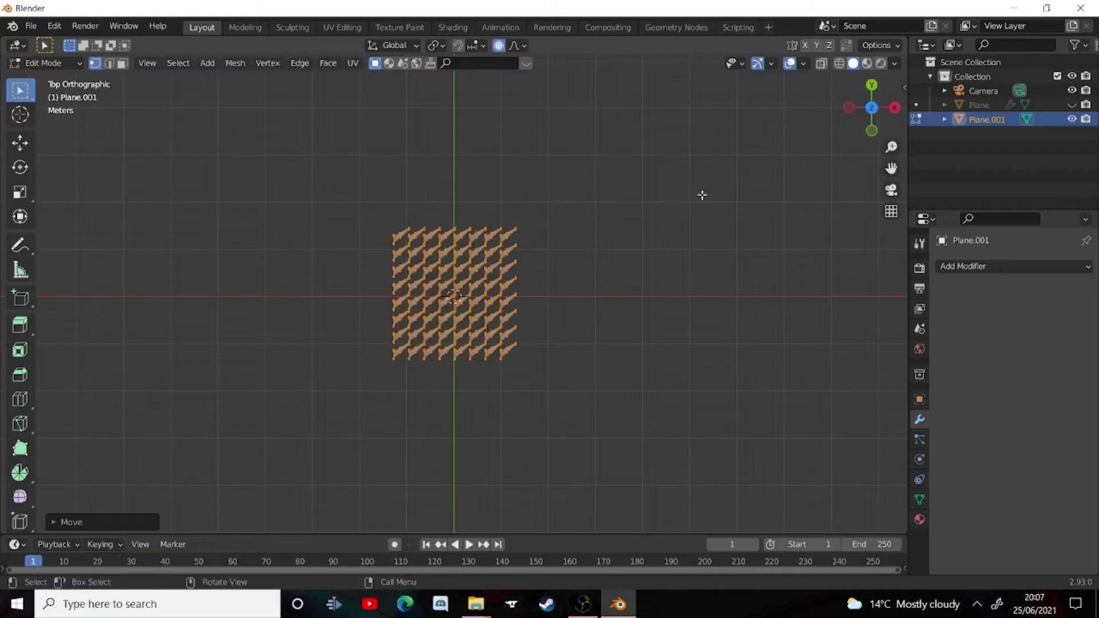
pyautogui.scroll(10, 454, 333)
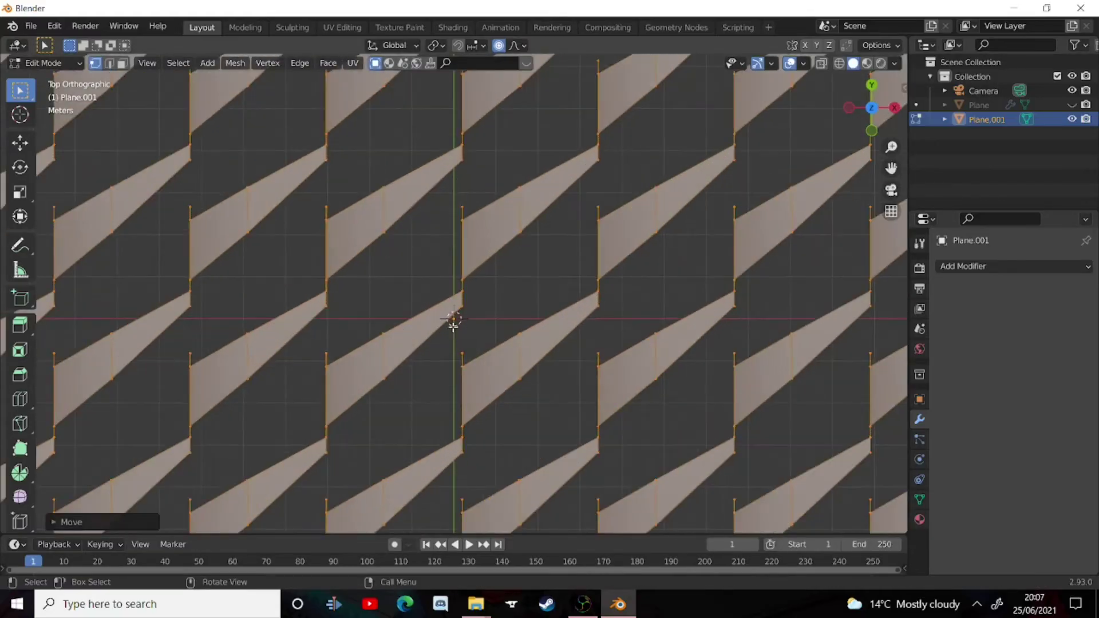
pyautogui.moveTo(453, 326); pyautogui.dragTo(474, 403, button='middle')
pyautogui.press('Tab')
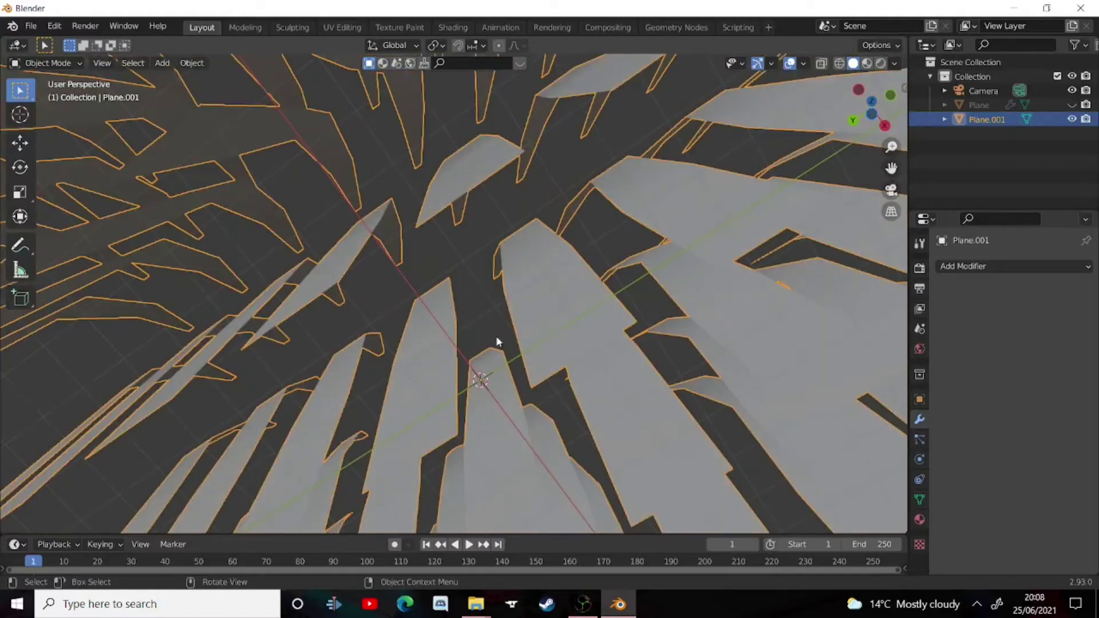
pyautogui.scroll(-5, 496, 336)
pyautogui.scroll(1, 491, 346)
pyautogui.moveTo(491, 346); pyautogui.dragTo(449, 410, button='middle')
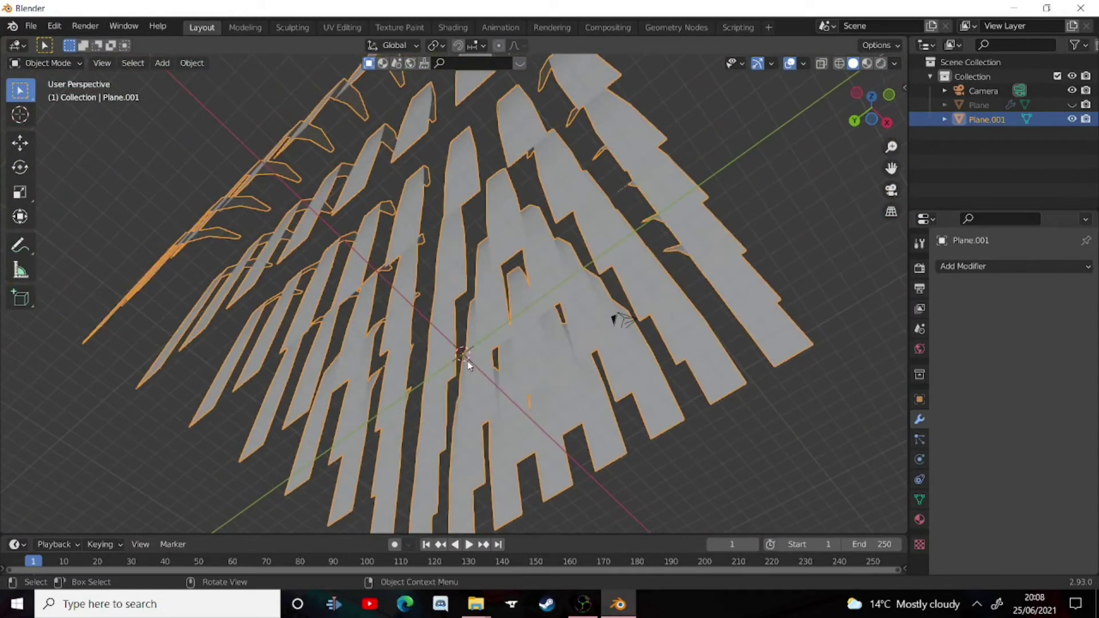
pyautogui.moveTo(554, 409); pyautogui.dragTo(381, 179, button='middle')
# Separate the grid by loose parts into individual blade objects, then box-select them all
pyautogui.press('Tab')
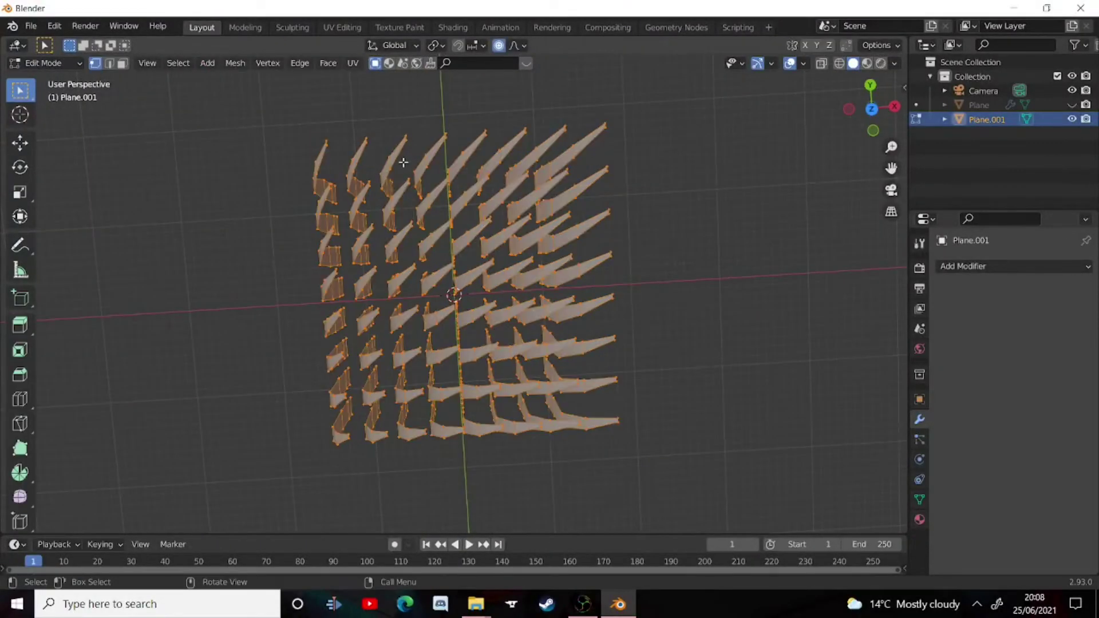
pyautogui.press('p')
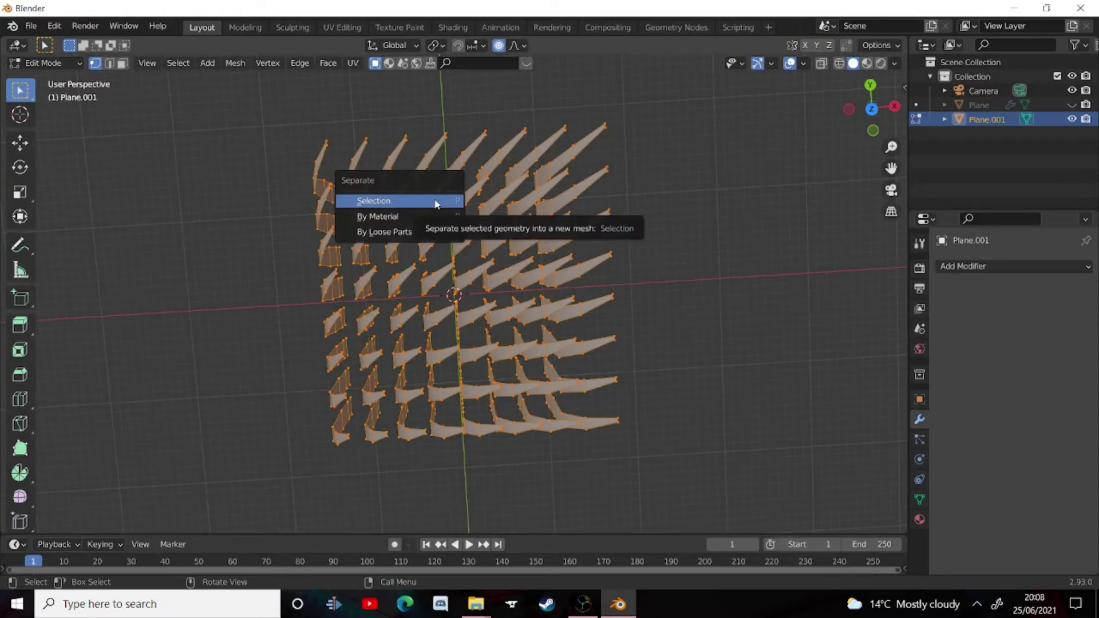
pyautogui.click(404, 232)
pyautogui.press('Tab')
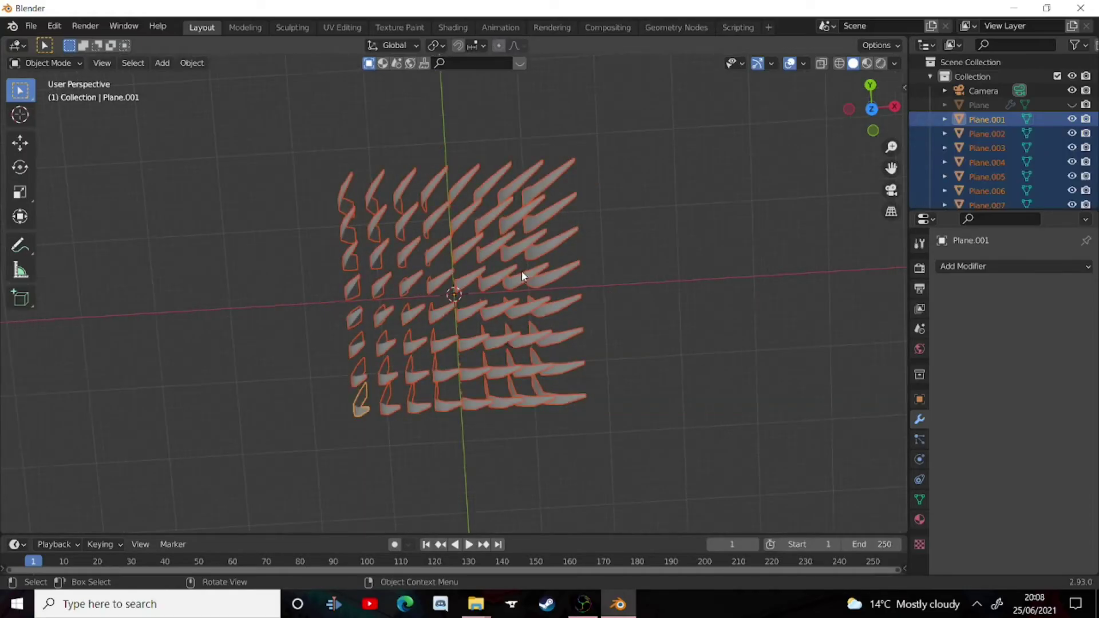
pyautogui.click(475, 263)
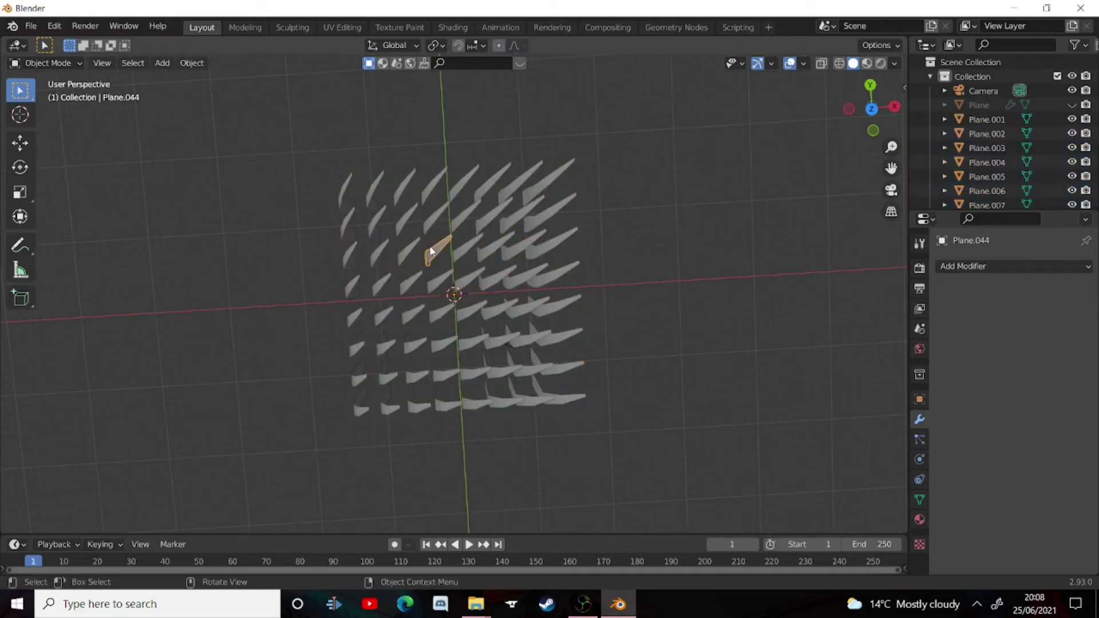
pyautogui.moveTo(243, 141); pyautogui.dragTo(748, 459)
pyautogui.moveTo(687, 434); pyautogui.dragTo(192, 122, button='middle')
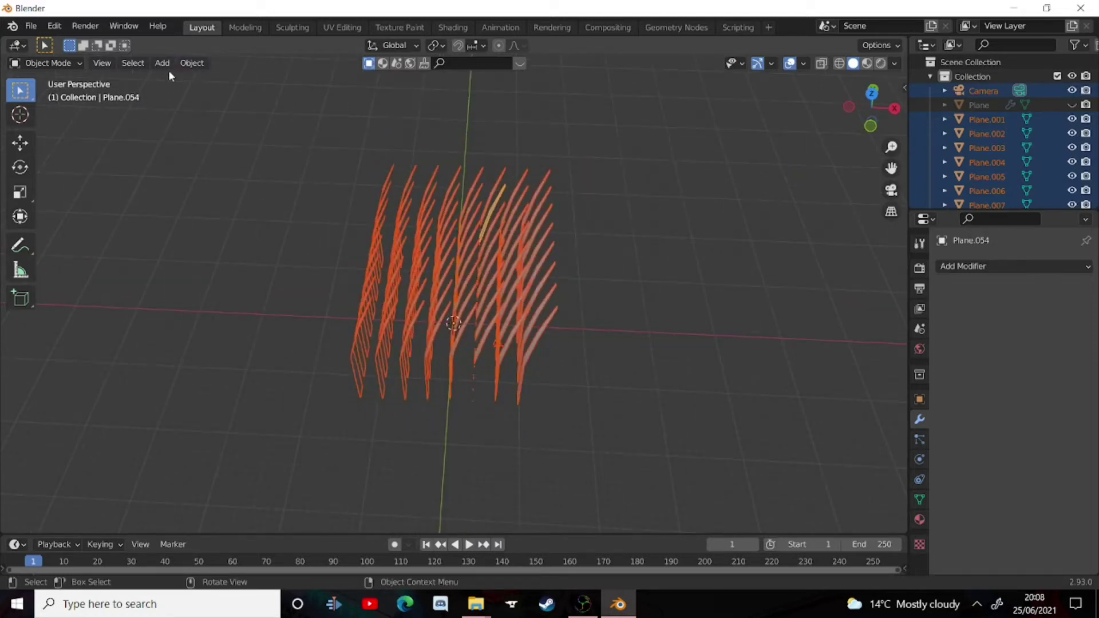
# Apply Randomize Transform to the selected blades from the command search
pyautogui.click(55, 26)
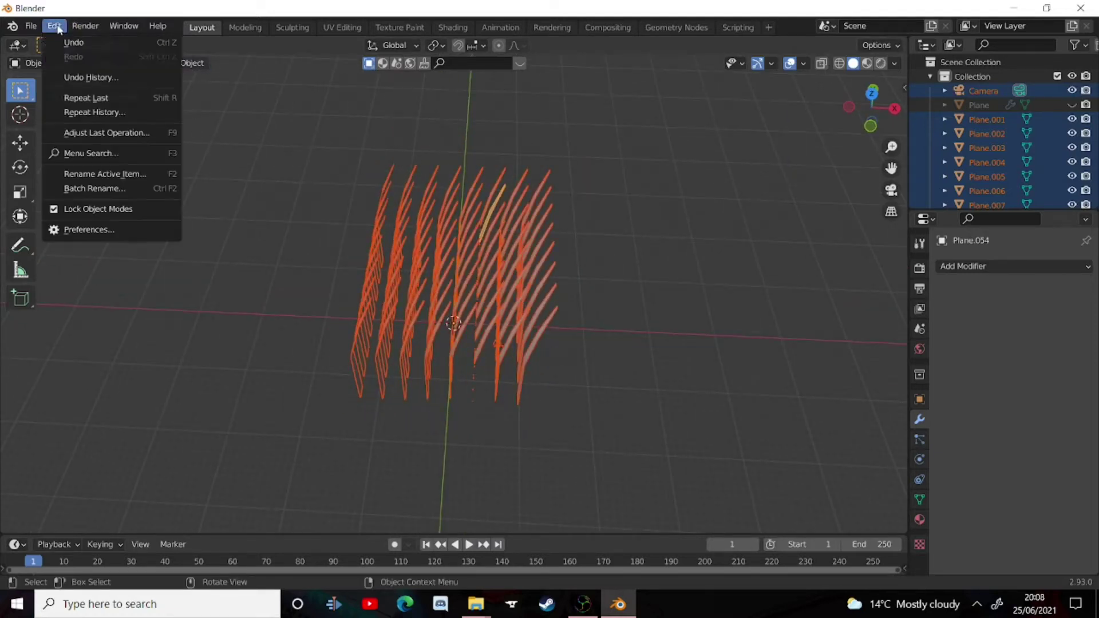
pyautogui.click(70, 153)
pyautogui.write('r')
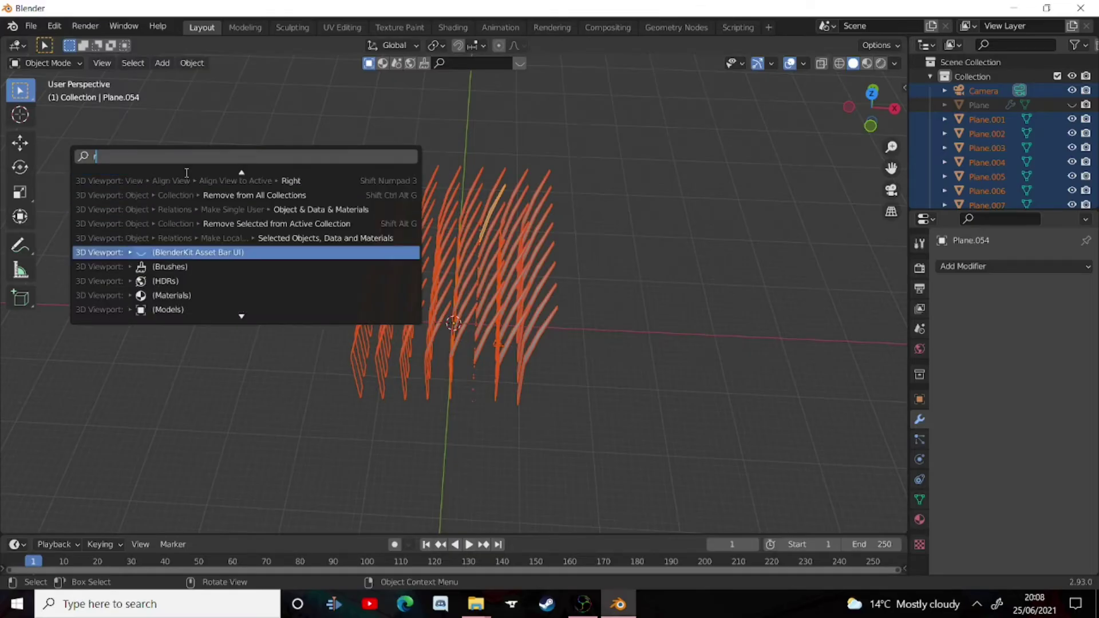
pyautogui.write('a')
pyautogui.press('Down')
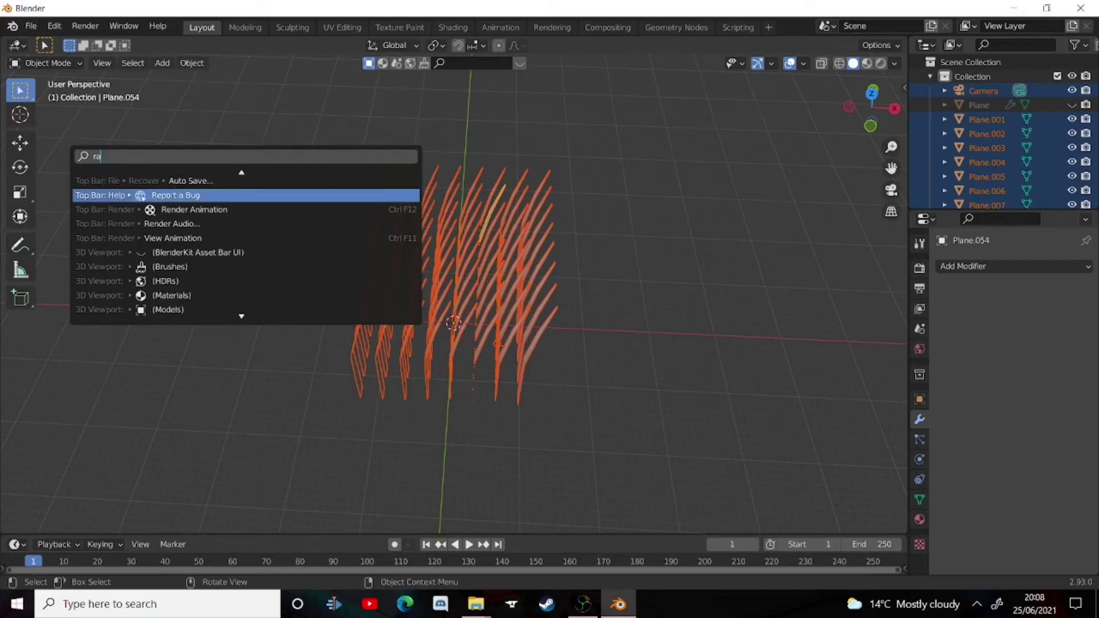
pyautogui.write('ndo')
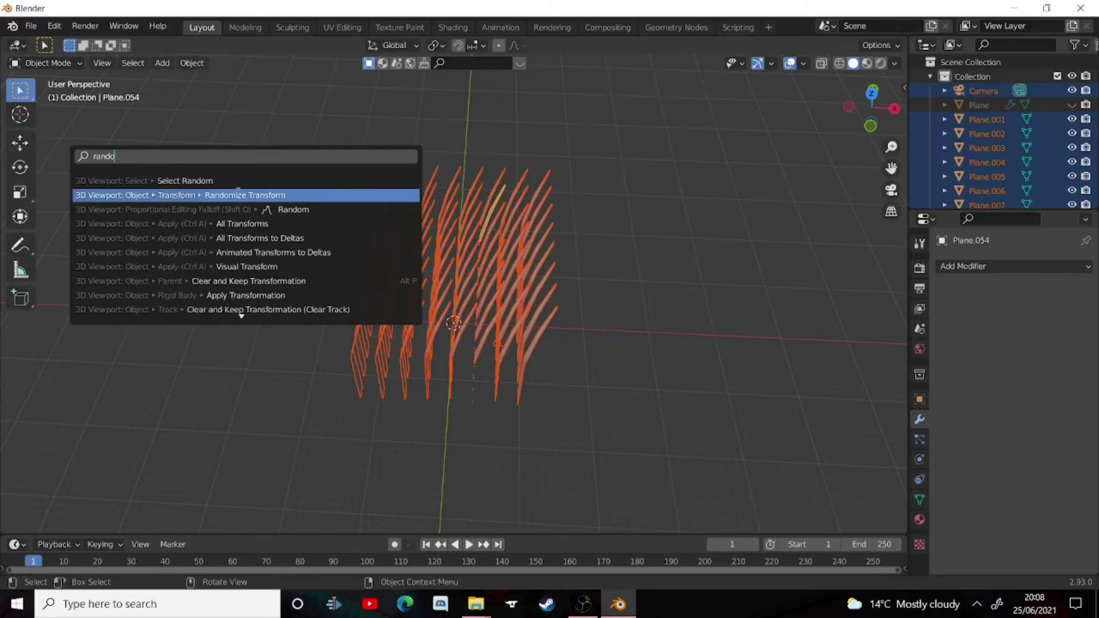
pyautogui.click(244, 195)
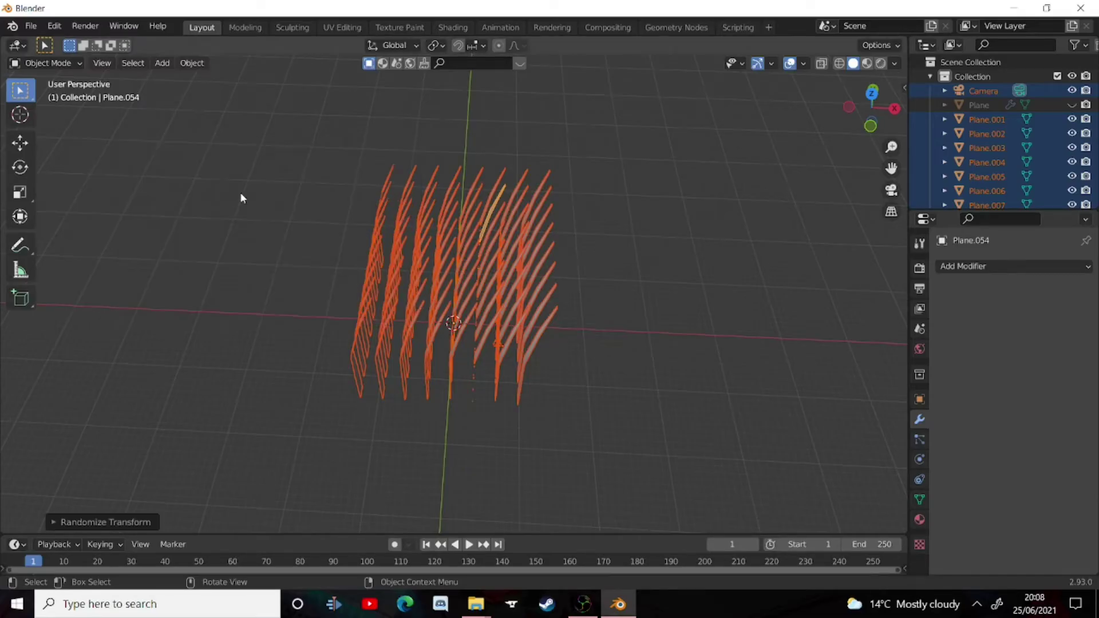
pyautogui.click(53, 521)
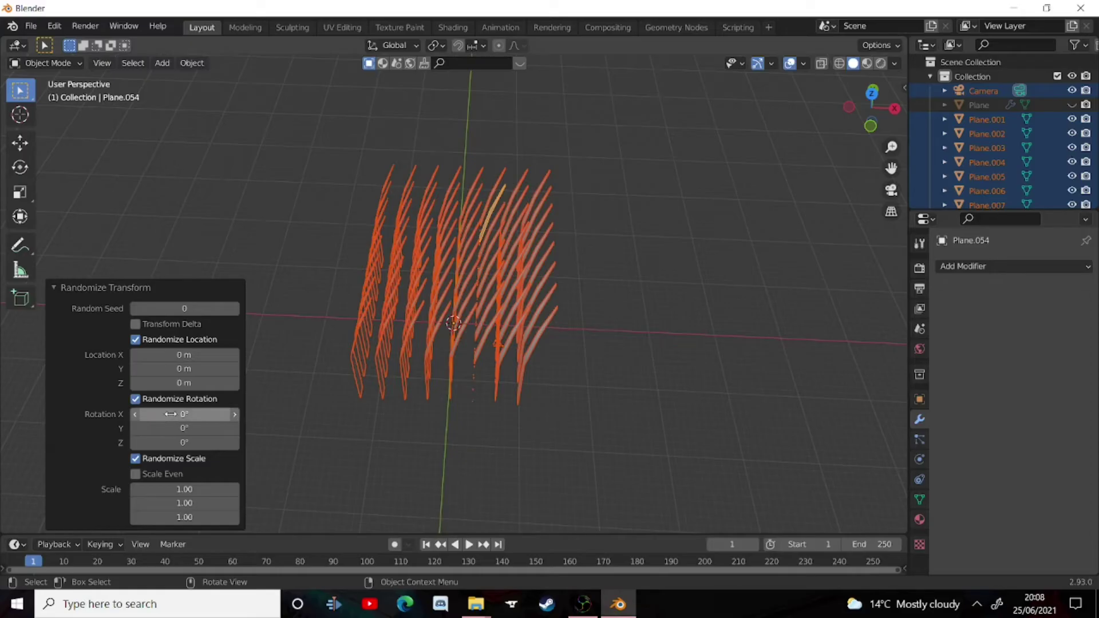
# Set the random rotation to 120°, 20° and 40°
pyautogui.moveTo(172, 428)
pyautogui.mouseDown()
pyautogui.moveTo(203, 428)
pyautogui.moveTo(171, 417)
pyautogui.moveTo(189, 417)
pyautogui.mouseUp()
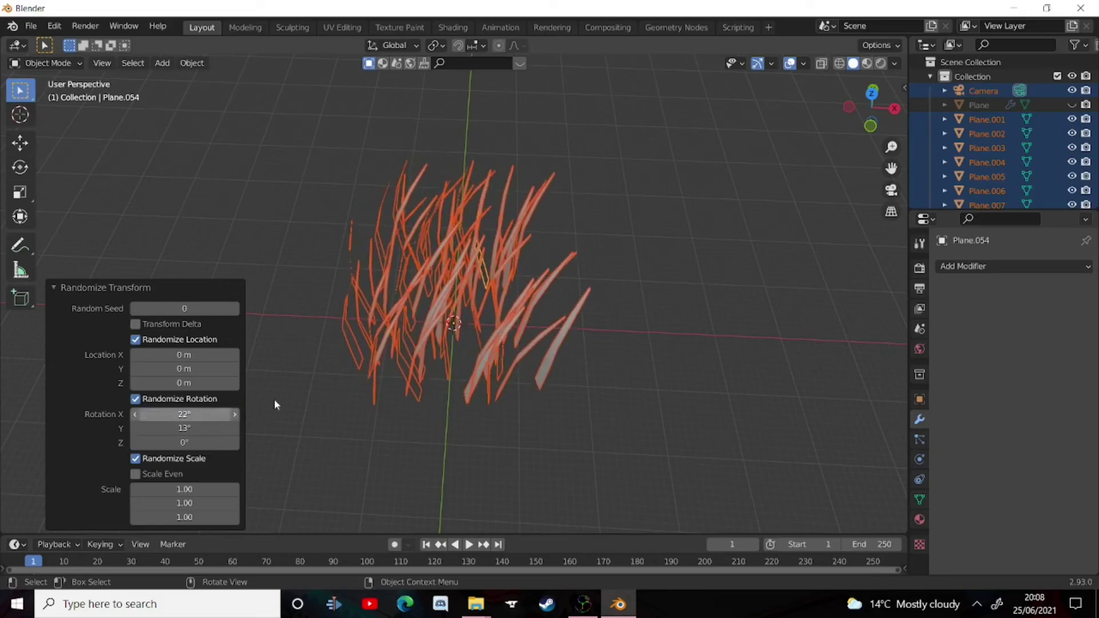
pyautogui.scroll(-2, 510, 350)
pyautogui.scroll(6, 340, 338)
pyautogui.scroll(-3, 363, 342)
pyautogui.moveTo(363, 344); pyautogui.dragTo(206, 401, button='middle')
pyautogui.moveTo(185, 428); pyautogui.dragTo(238, 414)
pyautogui.moveTo(159, 429)
pyautogui.mouseDown()
pyautogui.moveTo(174, 429)
pyautogui.moveTo(153, 445)
pyautogui.mouseUp()
pyautogui.moveTo(462, 399); pyautogui.dragTo(246, 315, button='middle')
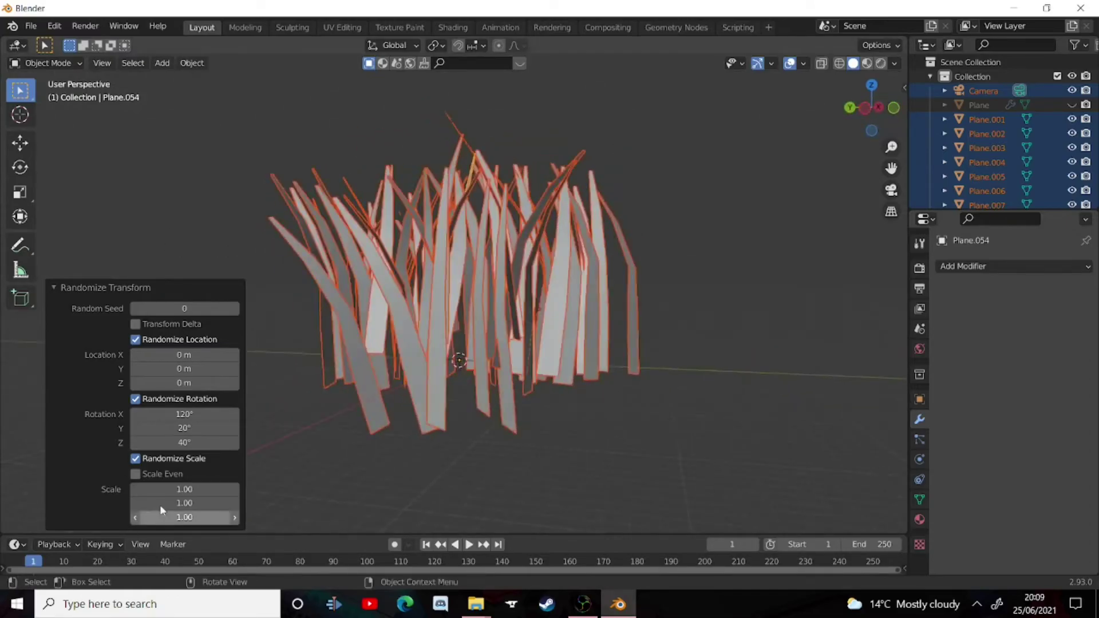
# Set the random scale to 1.99, 1.24 and 0.94 and inspect the clump
pyautogui.moveTo(173, 503)
pyautogui.mouseDown()
pyautogui.moveTo(213, 503)
pyautogui.moveTo(187, 503)
pyautogui.mouseUp()
pyautogui.moveTo(173, 517); pyautogui.dragTo(170, 517)
pyautogui.moveTo(172, 490)
pyautogui.mouseDown()
pyautogui.moveTo(219, 489)
pyautogui.moveTo(182, 490)
pyautogui.mouseUp()
pyautogui.moveTo(232, 459); pyautogui.dragTo(221, 231, button='middle')
# Select all grass blades and join them into one object, Plane.043
pyautogui.click(227, 207)
pyautogui.moveTo(207, 92); pyautogui.dragTo(654, 422)
pyautogui.moveTo(493, 265); pyautogui.dragTo(463, 375, button='middle')
pyautogui.scroll(-3, 461, 370)
pyautogui.moveTo(306, 145); pyautogui.dragTo(632, 450)
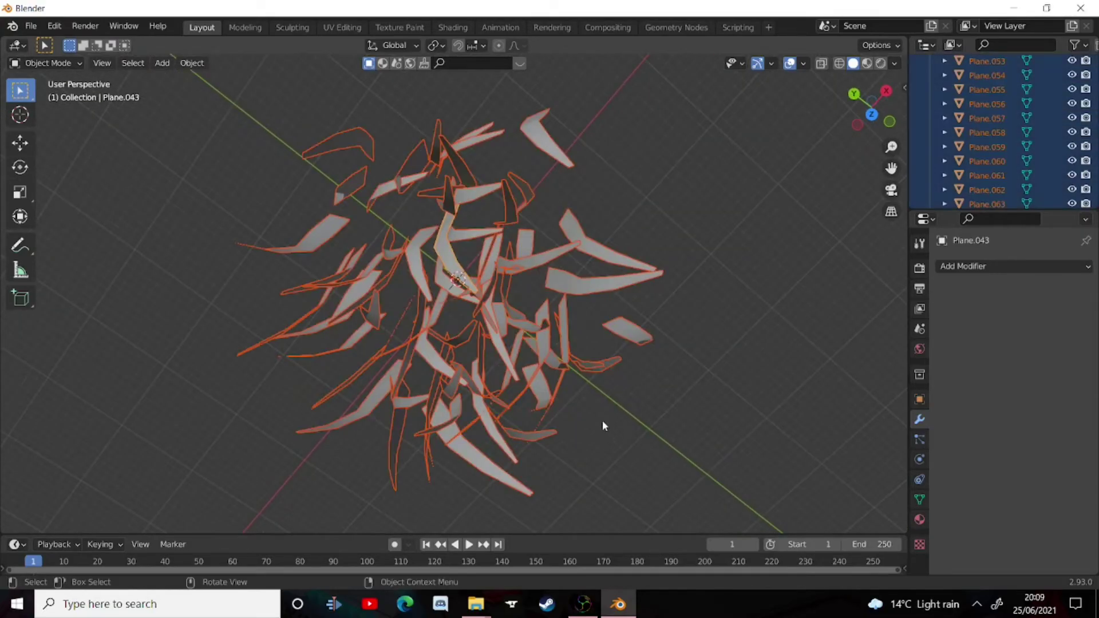
pyautogui.moveTo(602, 420); pyautogui.dragTo(552, 250, button='middle')
pyautogui.rightClick(551, 250)
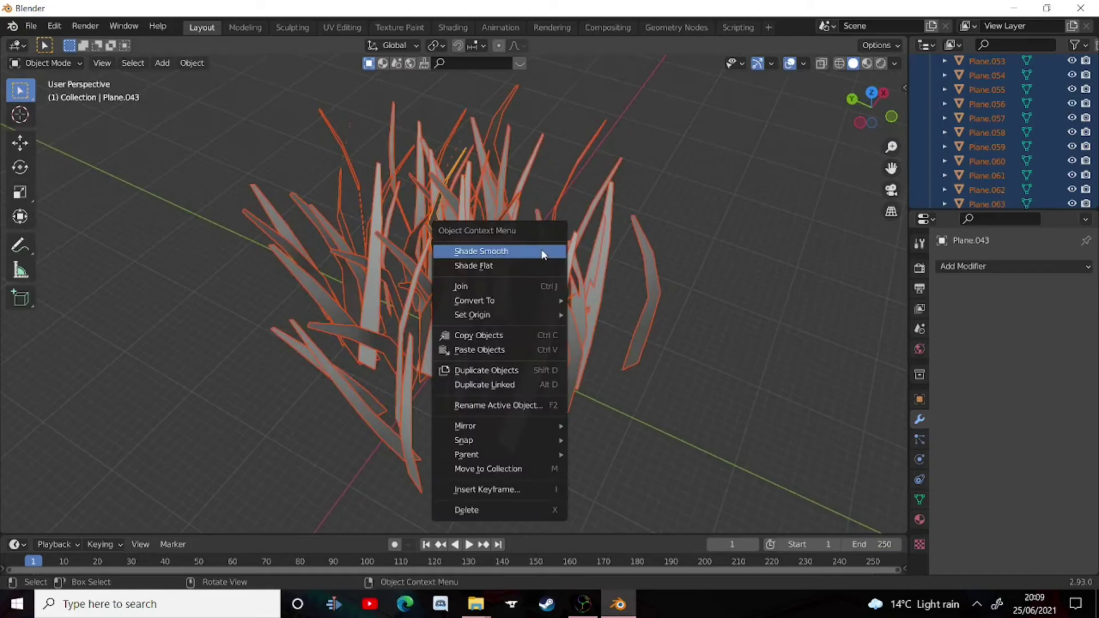
pyautogui.click(473, 286)
pyautogui.moveTo(473, 290); pyautogui.dragTo(519, 334, button='middle')
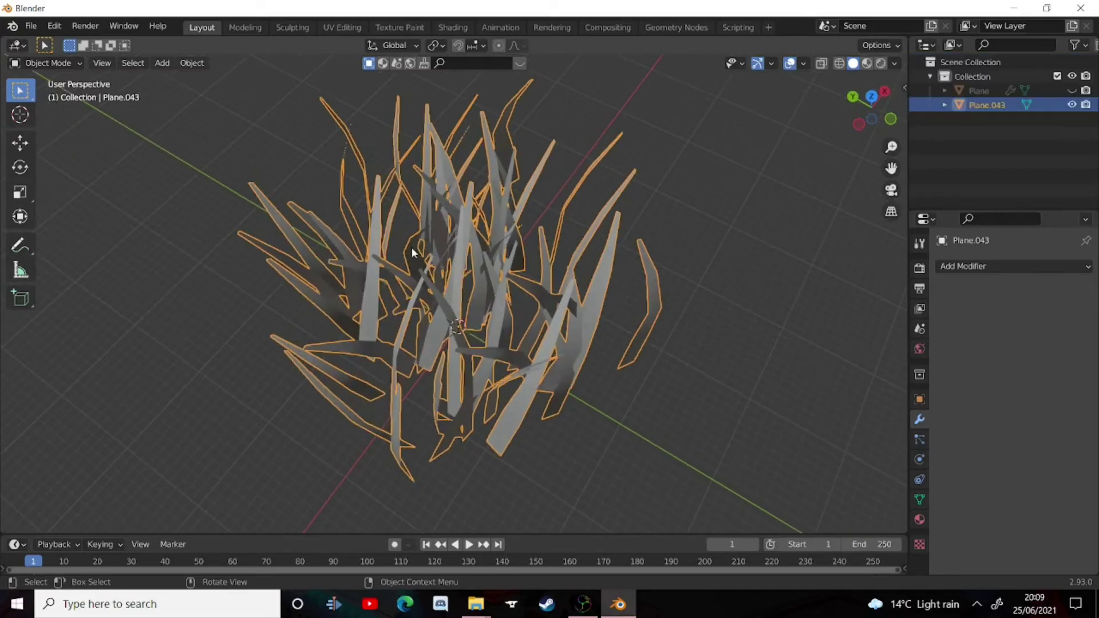
pyautogui.press('g')
pyautogui.rightClick(384, 237)
# In wireframe front view, scale the blades' lower half to 0.675 with proportional editing
pyautogui.press('Tab')
pyautogui.moveTo(430, 296); pyautogui.dragTo(439, 153, button='middle')
pyautogui.scroll(-5, 599, 142)
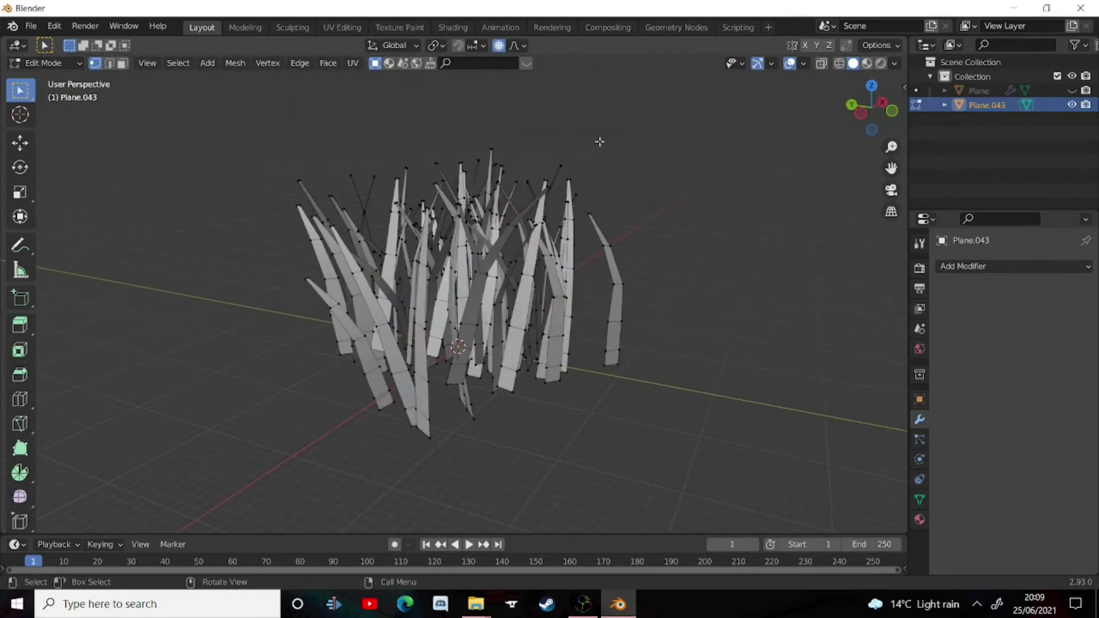
pyautogui.click(839, 63)
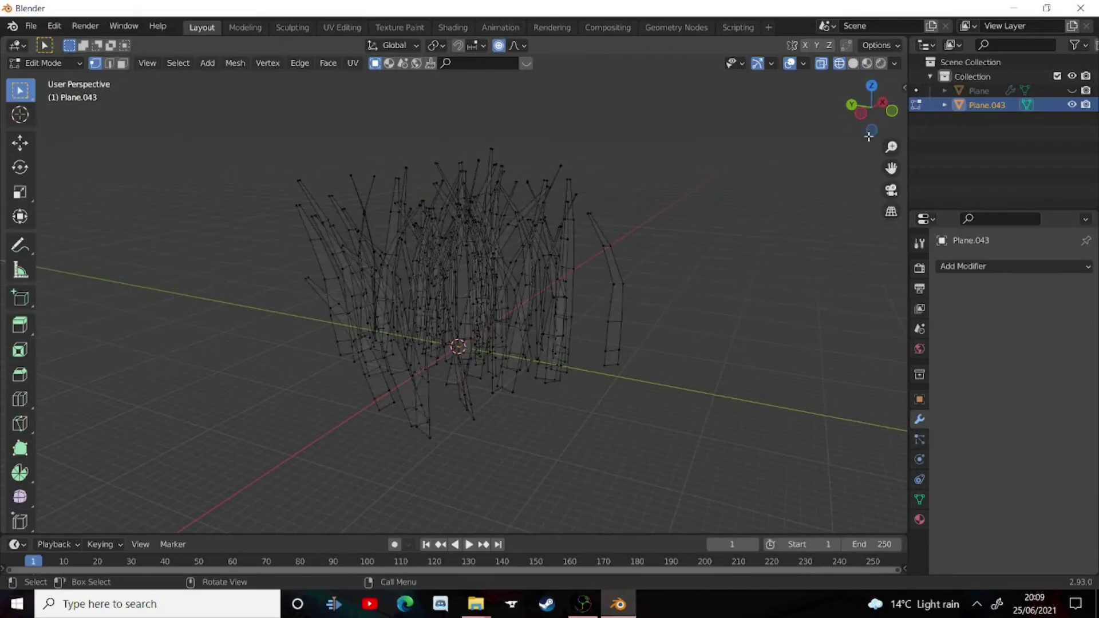
pyautogui.click(891, 110)
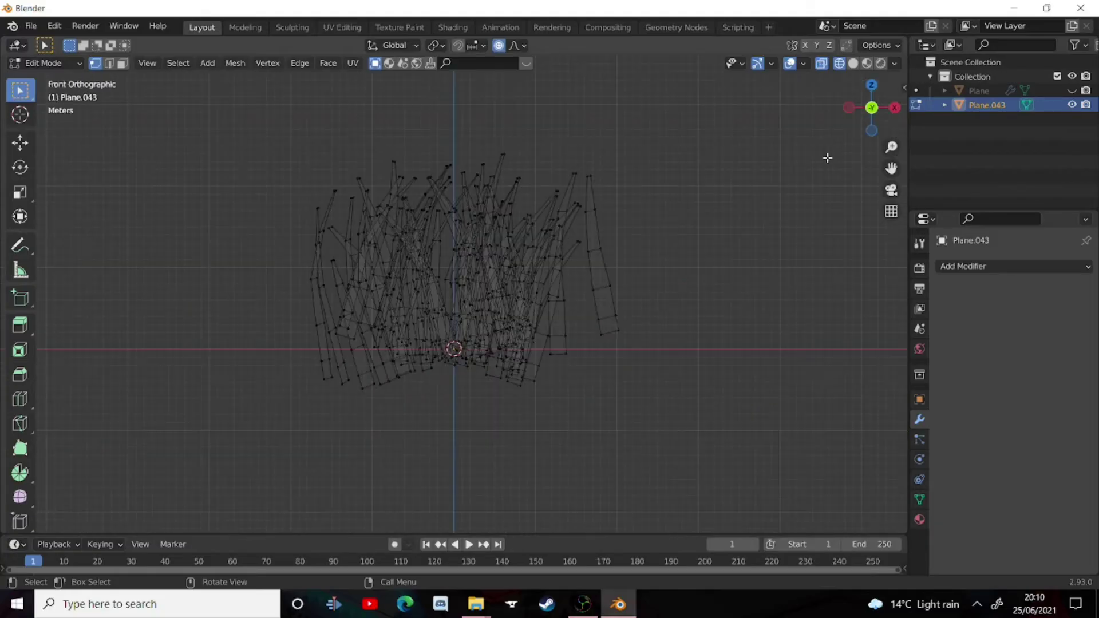
pyautogui.moveTo(203, 313); pyautogui.dragTo(794, 425)
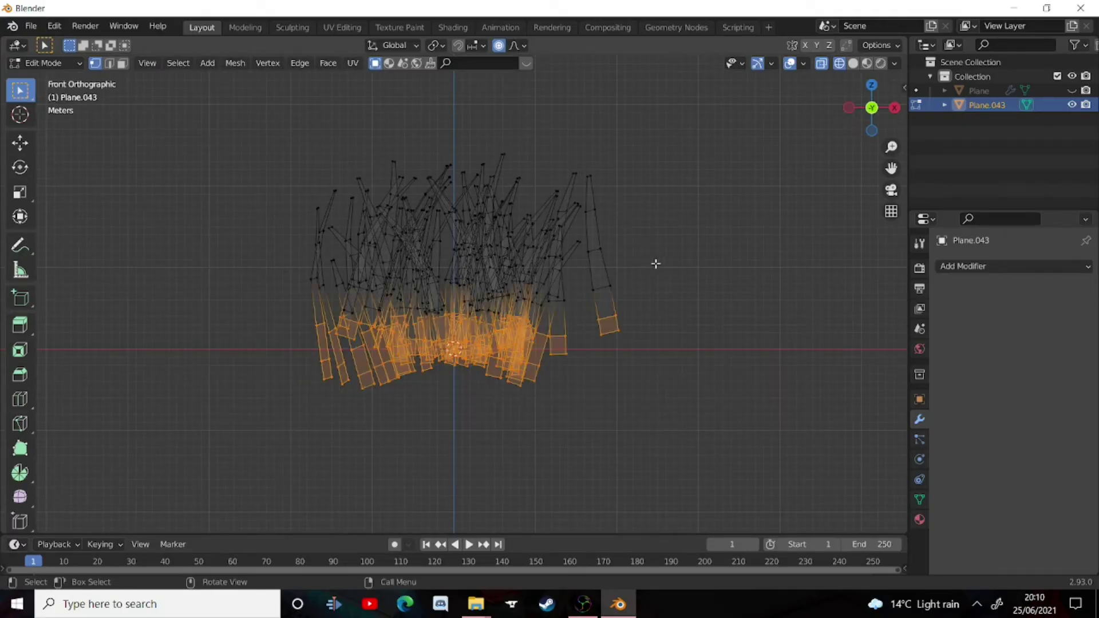
pyautogui.press('s')
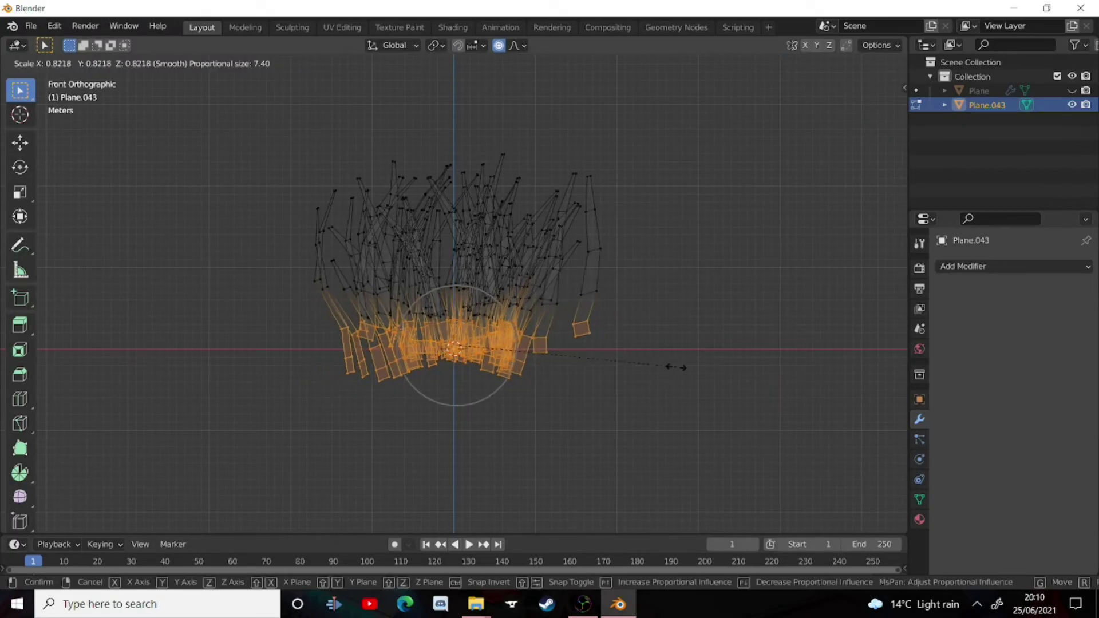
pyautogui.scroll(3, 653, 369)
pyautogui.click(635, 379)
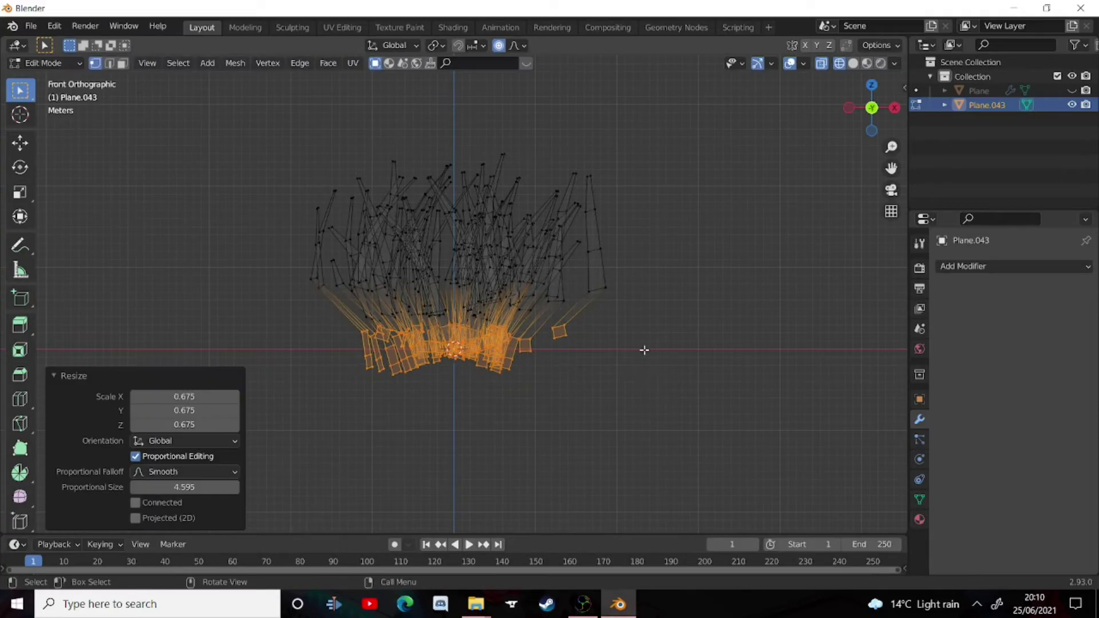
pyautogui.press('Tab')
pyautogui.moveTo(645, 343); pyautogui.dragTo(775, 121, button='middle')
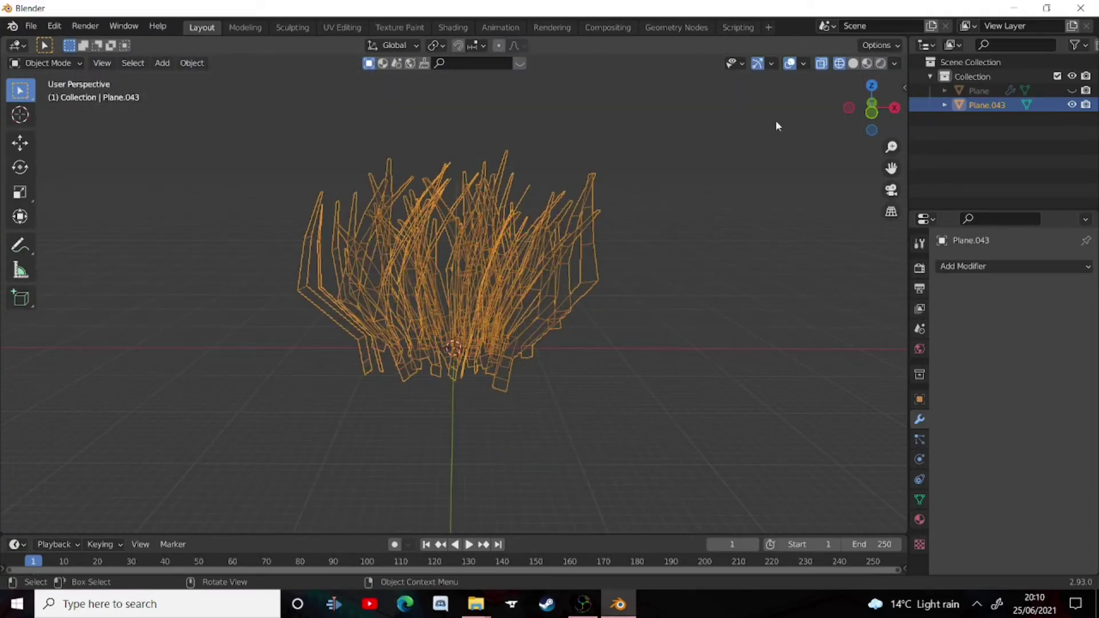
# Switch the viewport from Solid to Rendered shading with the grass deselected
pyautogui.click(861, 63)
pyautogui.moveTo(564, 201)
pyautogui.mouseDown(button='middle')
pyautogui.moveTo(679, 223)
pyautogui.moveTo(584, 199)
pyautogui.moveTo(327, 253)
pyautogui.mouseUp(button='middle')
pyautogui.scroll(-1, 269, 327)
pyautogui.click(868, 72)
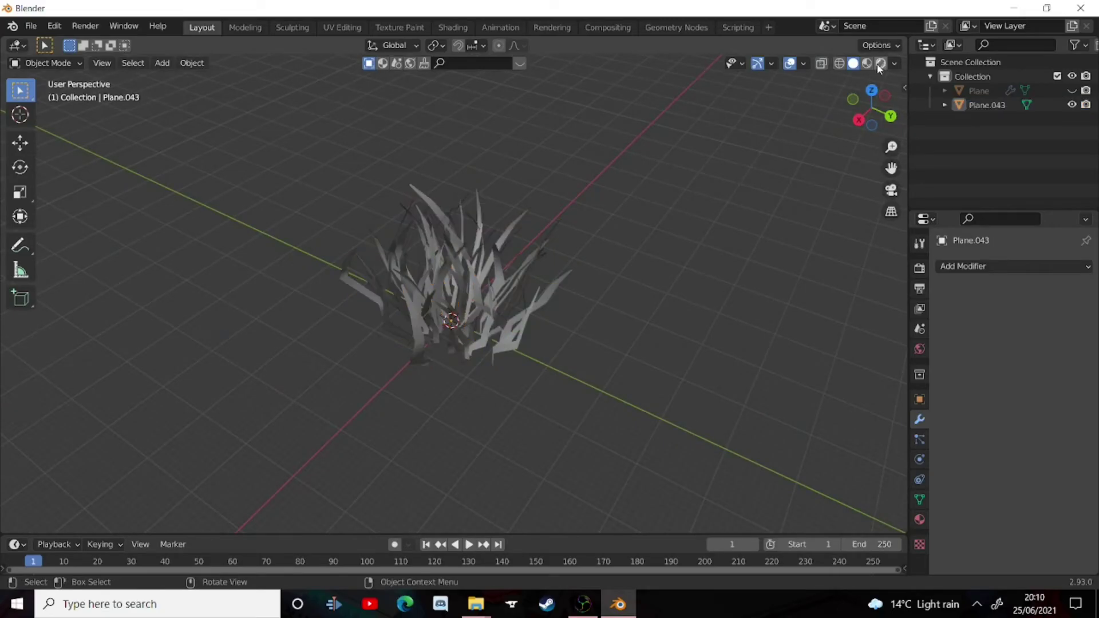
pyautogui.click(880, 63)
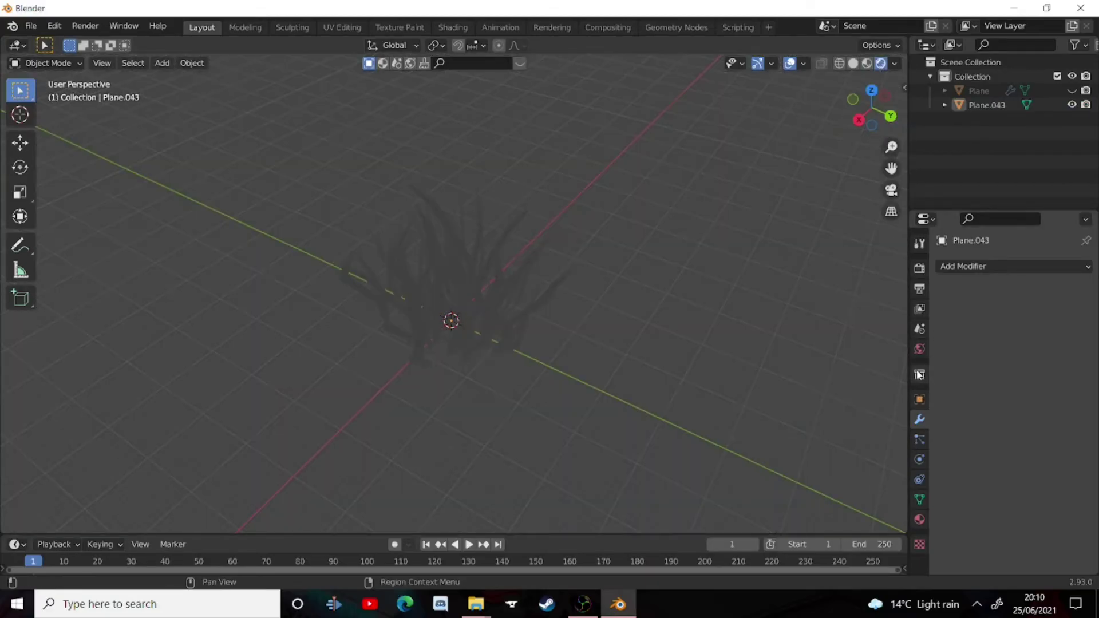
# Check the World and Render settings and bring up the Material properties
pyautogui.click(919, 349)
pyautogui.click(1002, 359)
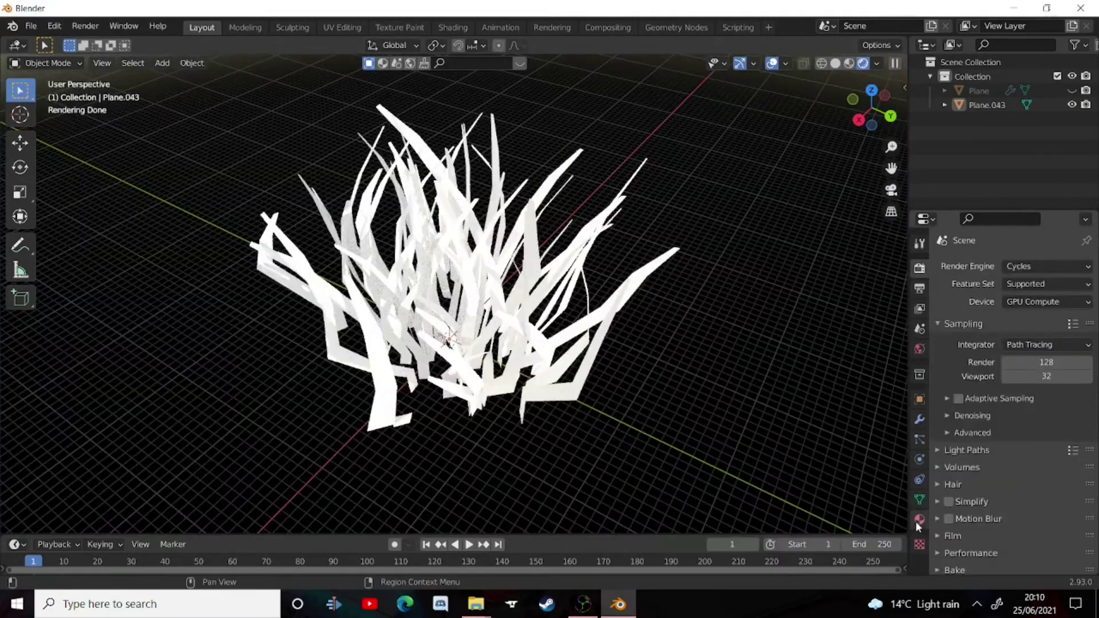
pyautogui.click(919, 520)
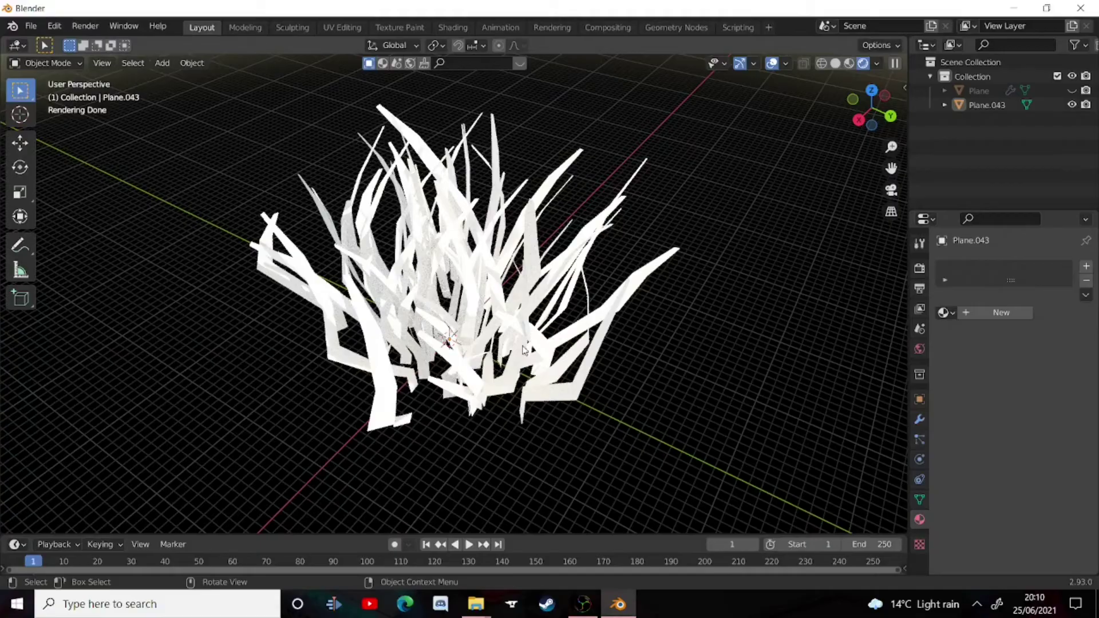
pyautogui.scroll(-4, 658, 350)
pyautogui.scroll(6, 637, 346)
pyautogui.moveTo(684, 366); pyautogui.dragTo(727, 331, button='middle')
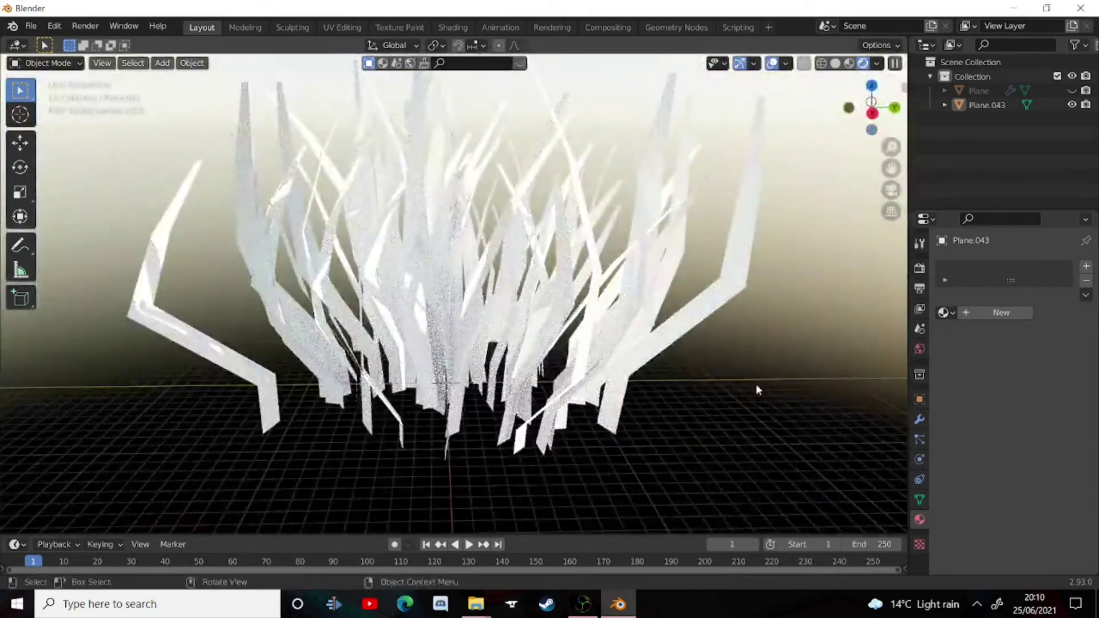
pyautogui.scroll(-2, 752, 388)
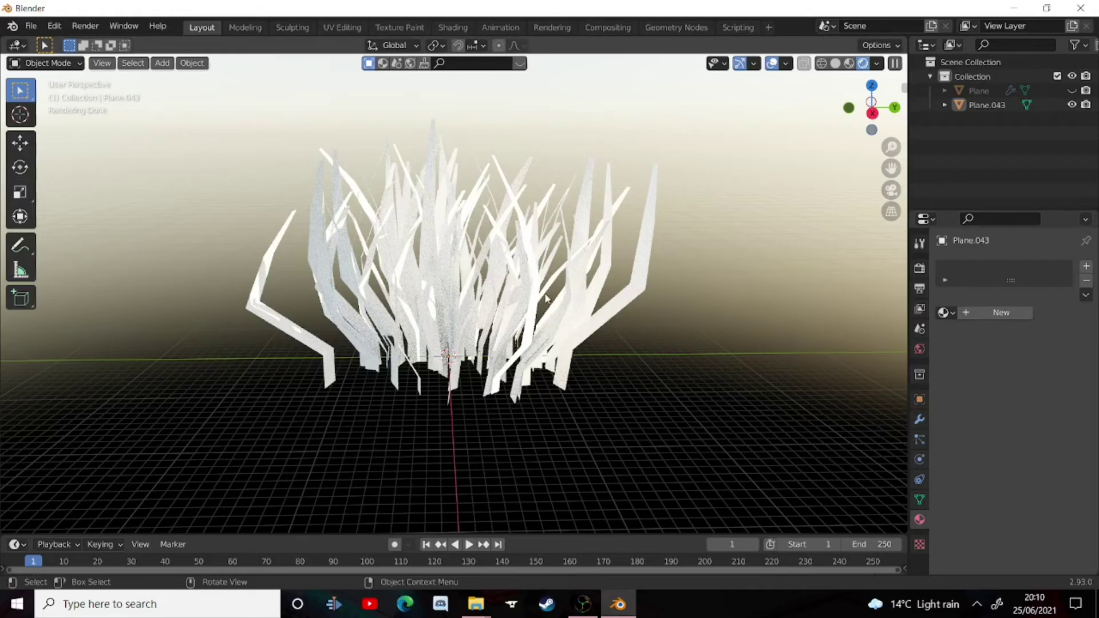
# Give the grass a new material, Material.001, with a soft green Base Color
pyautogui.click(603, 288)
pyautogui.click(974, 313)
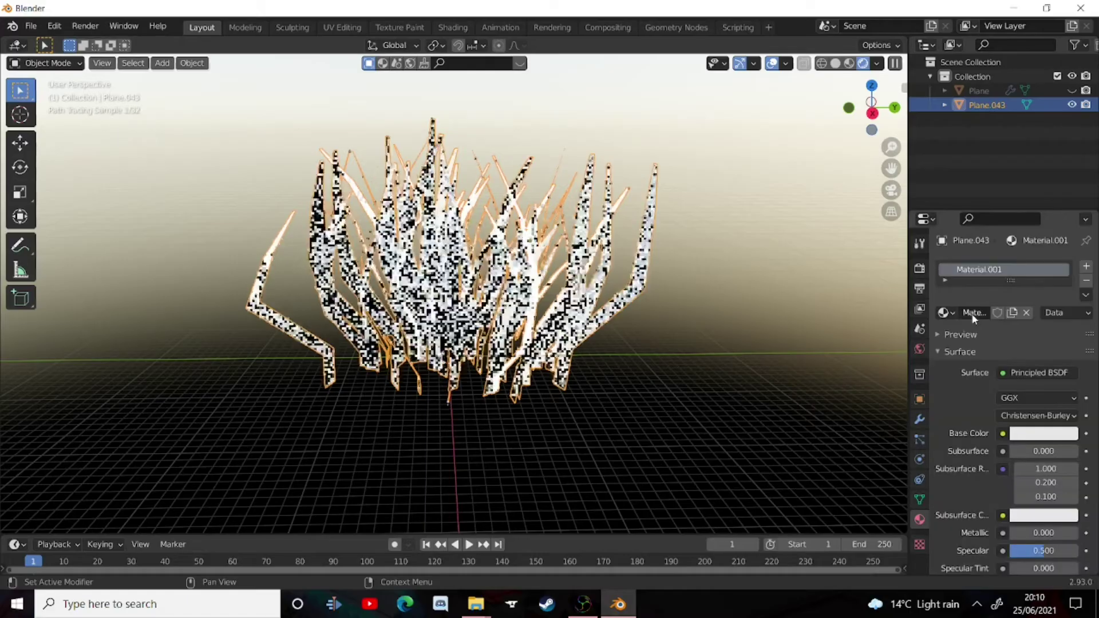
pyautogui.scroll(-1, 999, 355)
pyautogui.click(1021, 413)
pyautogui.moveTo(982, 239)
pyautogui.mouseDown()
pyautogui.moveTo(955, 236)
pyautogui.moveTo(973, 247)
pyautogui.mouseUp()
pyautogui.moveTo(1067, 214); pyautogui.dragTo(1067, 255)
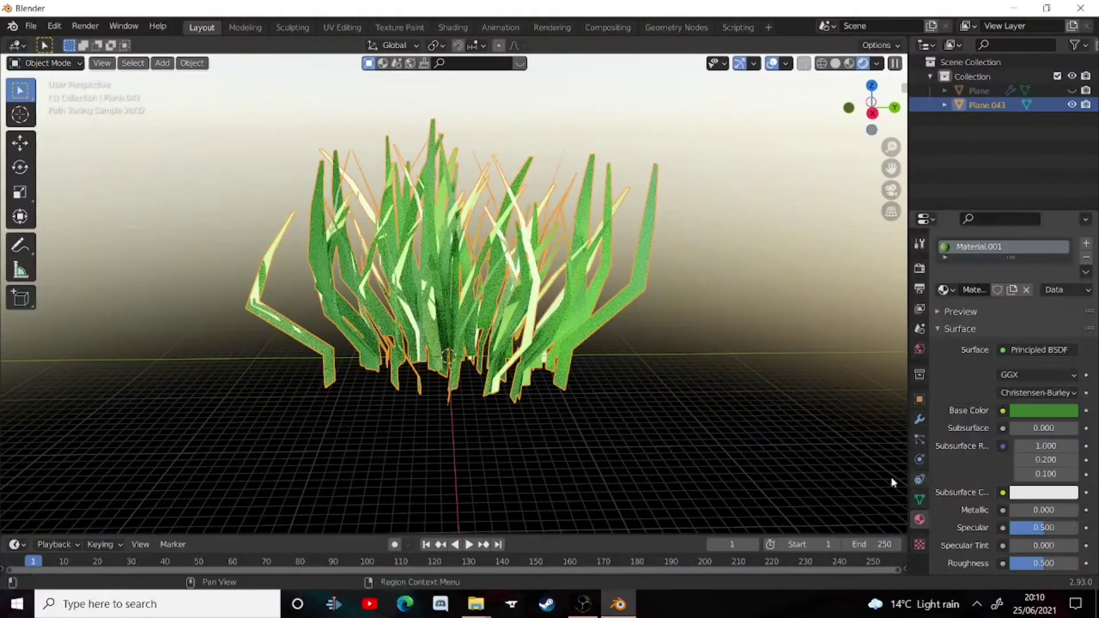
# Set the Subsurface Color to yellow and Subsurface to 0.223
pyautogui.click(1032, 493)
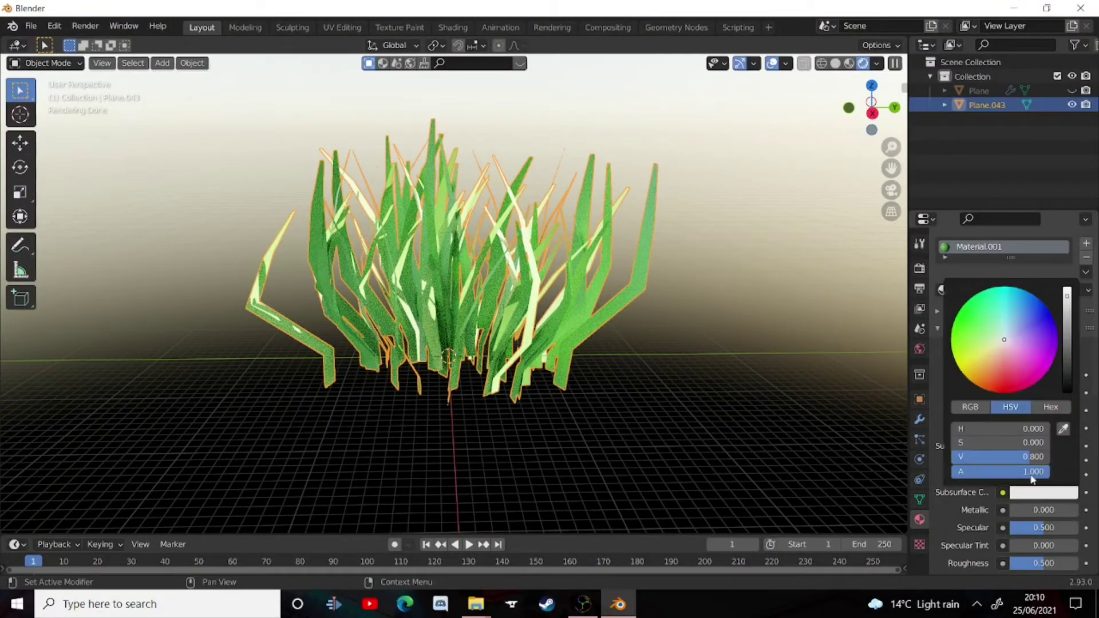
pyautogui.click(987, 356)
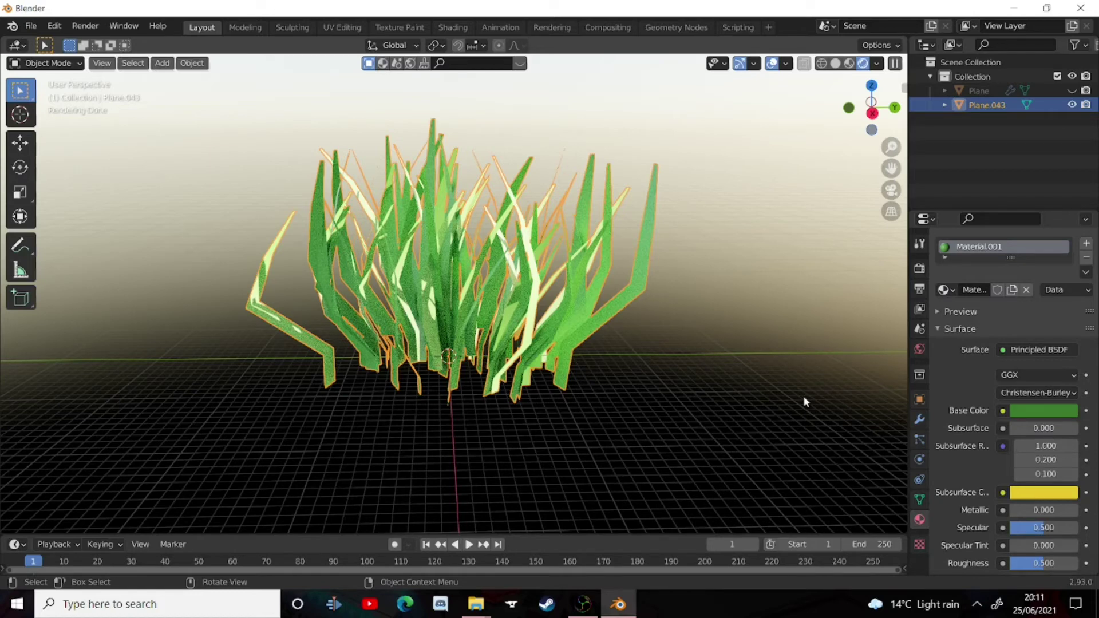
pyautogui.moveTo(1012, 428); pyautogui.dragTo(1024, 428)
pyautogui.moveTo(658, 434); pyautogui.dragTo(618, 441, button='middle')
pyautogui.scroll(-10, 1024, 448)
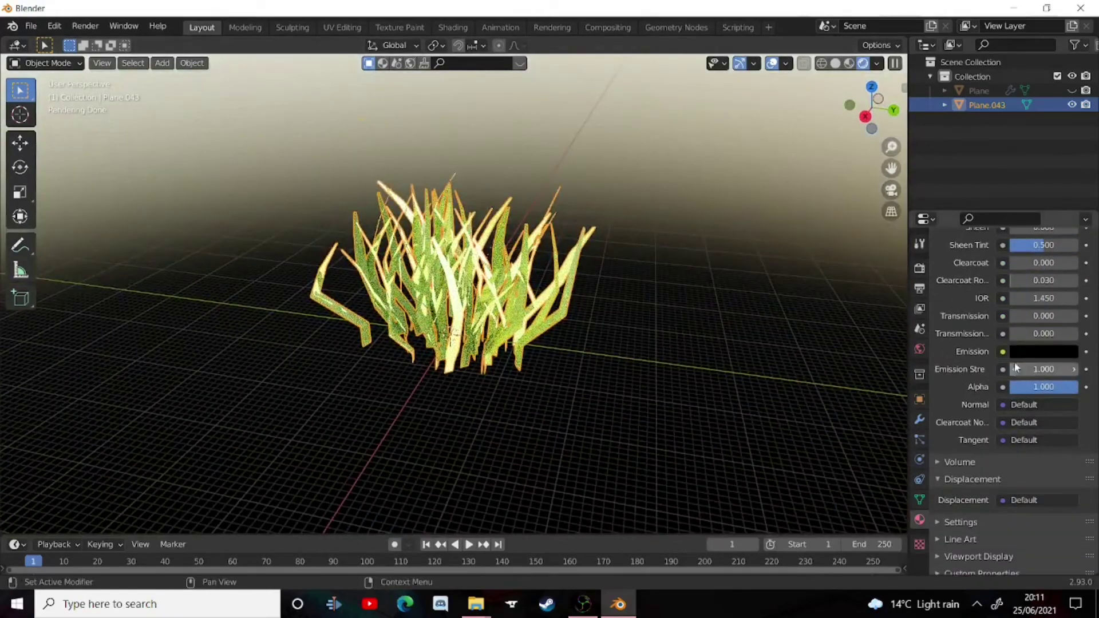
# Set the material's Transmission to 0.207
pyautogui.write('0.207')
pyautogui.press('Return')
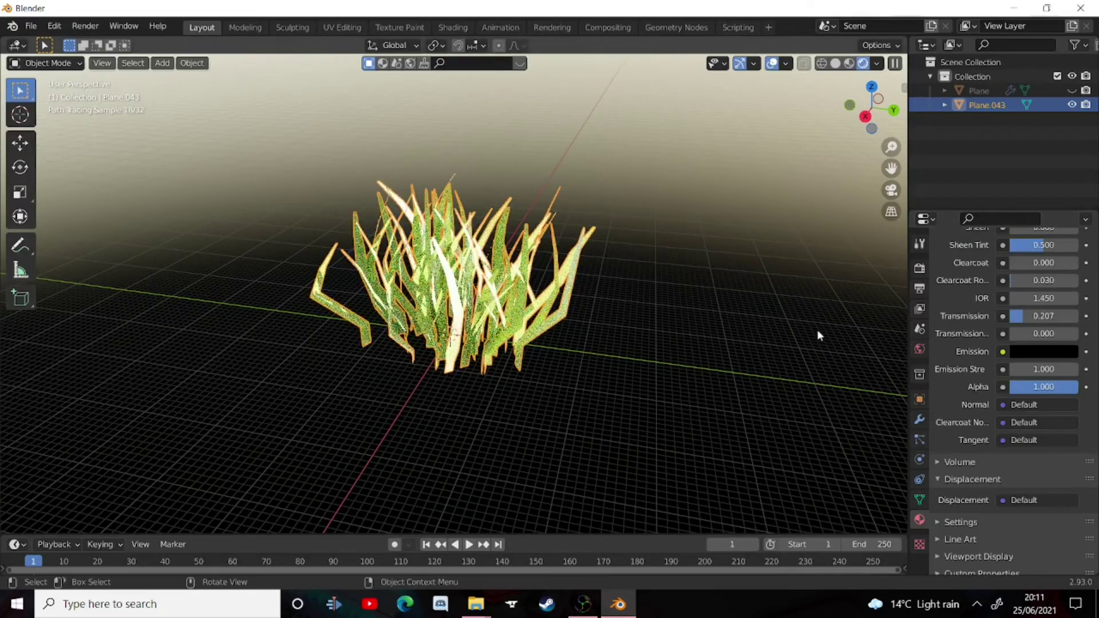
pyautogui.moveTo(820, 335); pyautogui.dragTo(848, 287, button='middle')
pyautogui.scroll(8, 848, 287)
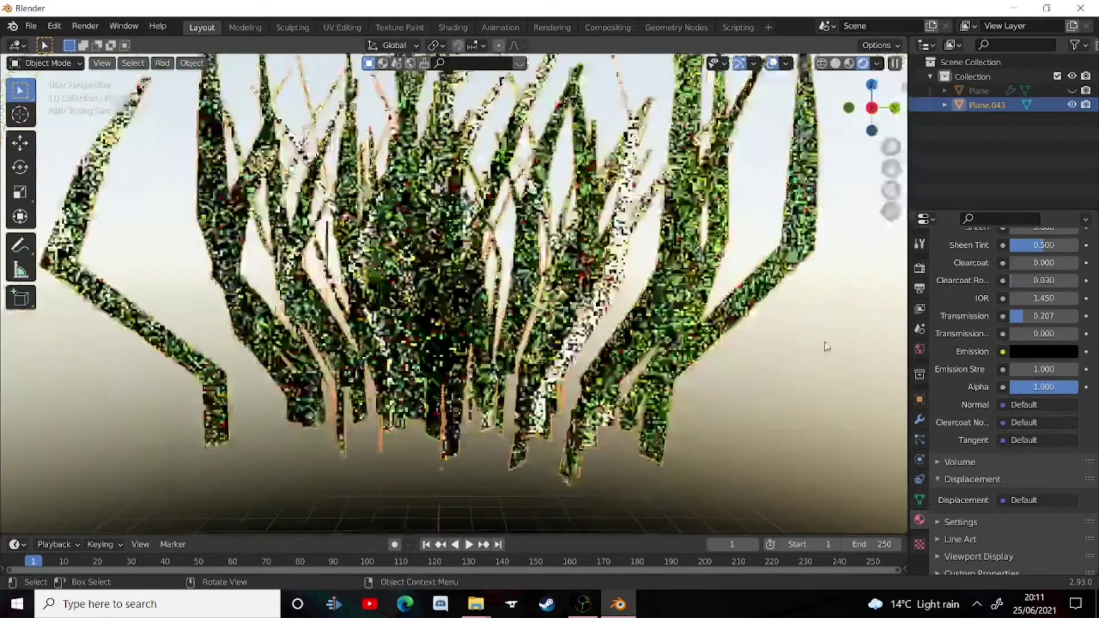
pyautogui.scroll(-6, 809, 341)
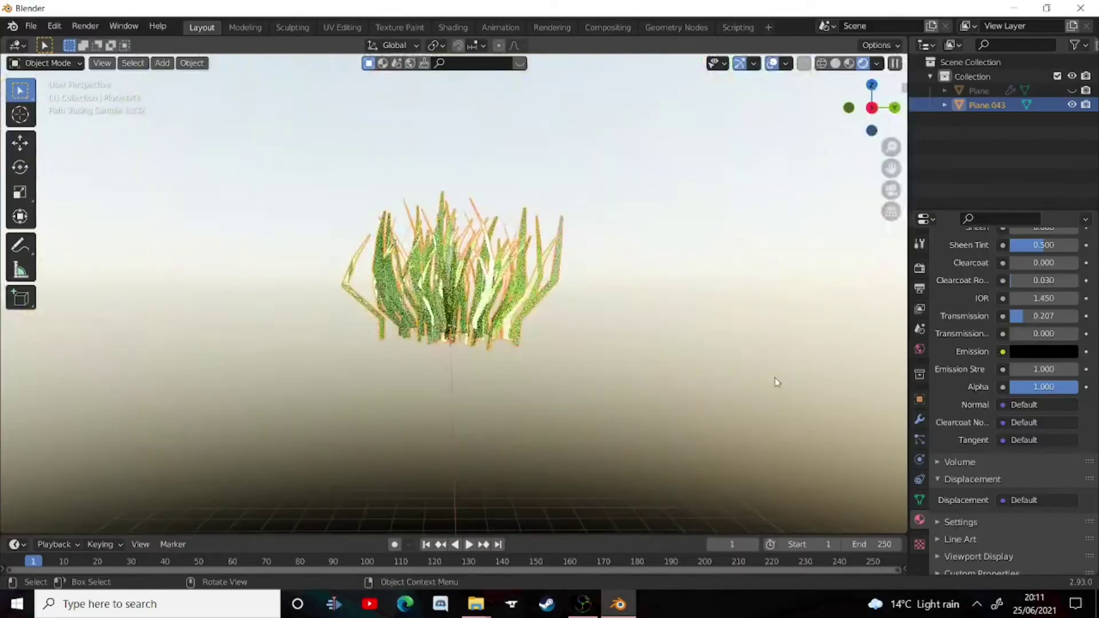
pyautogui.moveTo(854, 225); pyautogui.dragTo(515, 343, button='middle')
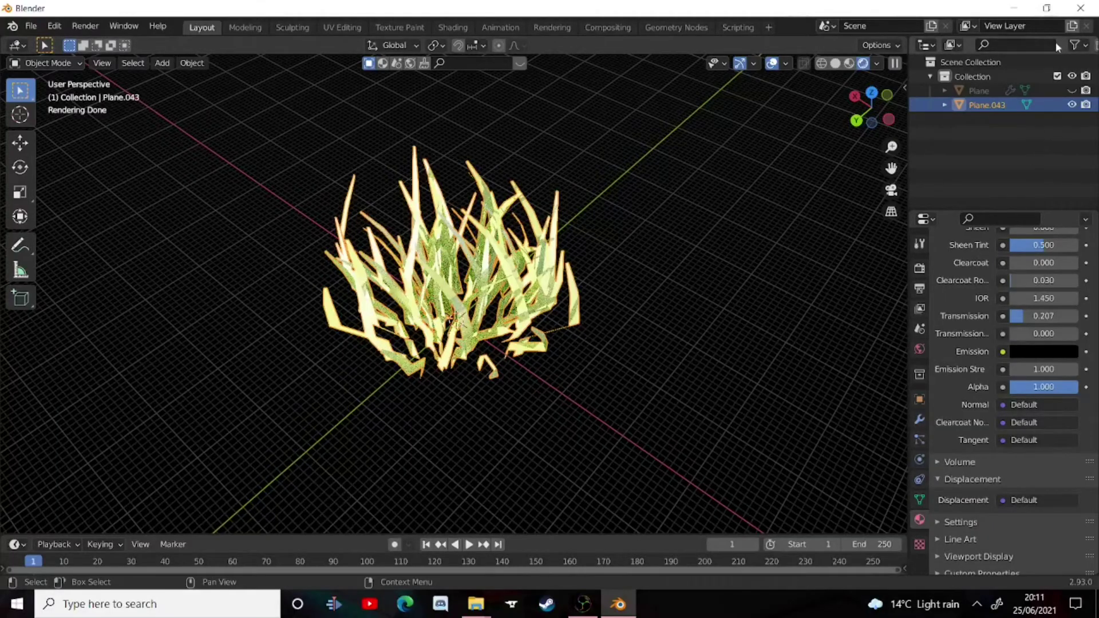
# Unhide the ground plane, then move the grass tuft and scale it to 0.148
pyautogui.click(1071, 90)
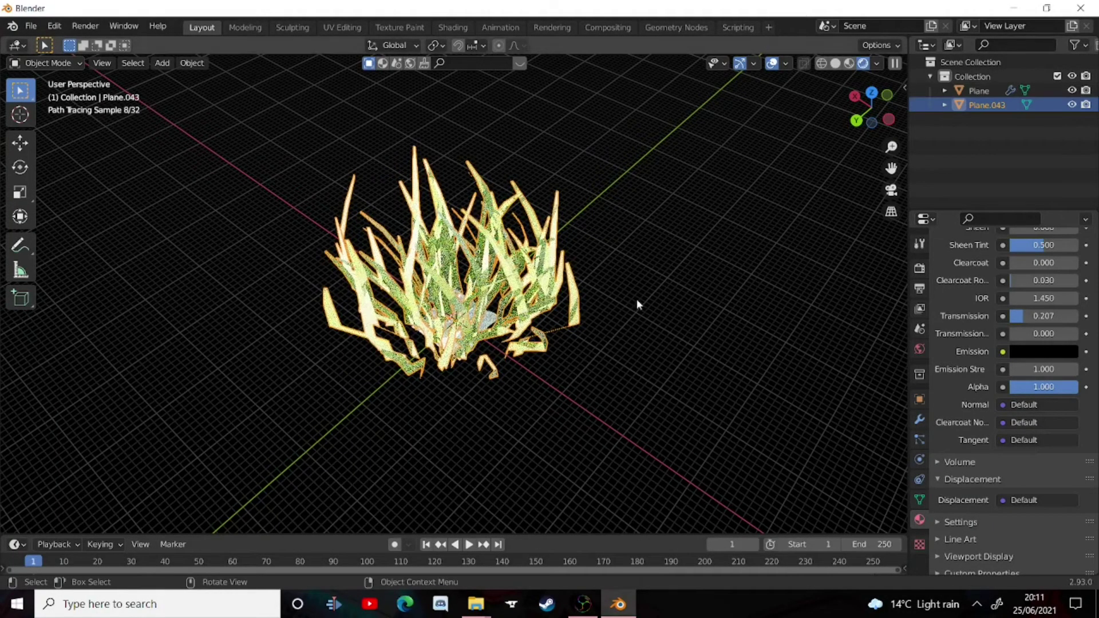
pyautogui.scroll(-7, 629, 298)
pyautogui.scroll(6, 567, 223)
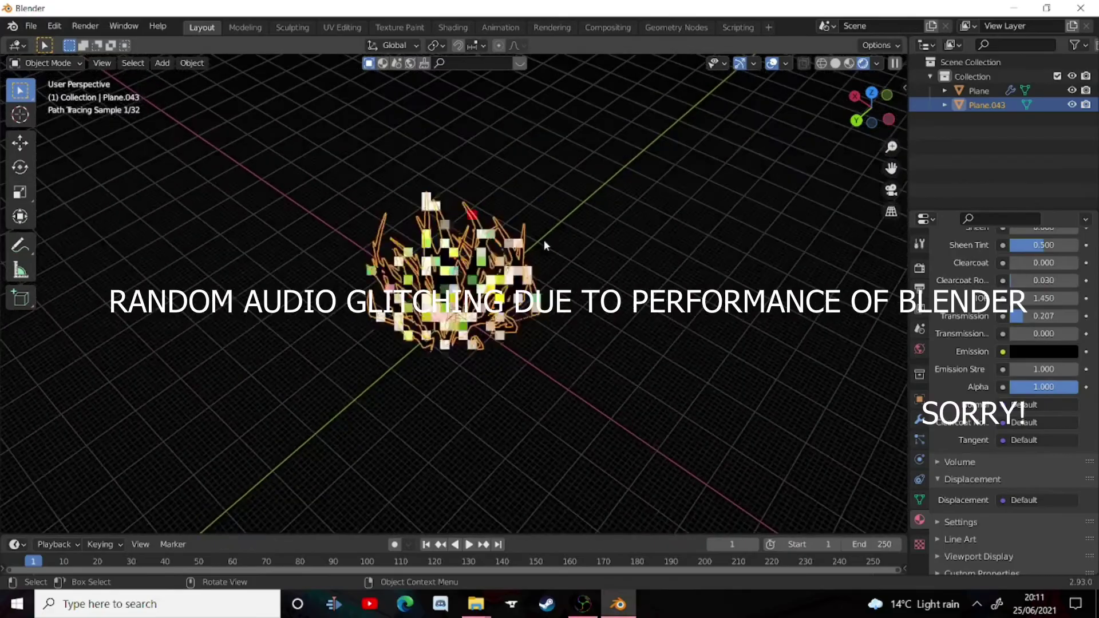
pyautogui.press('g')
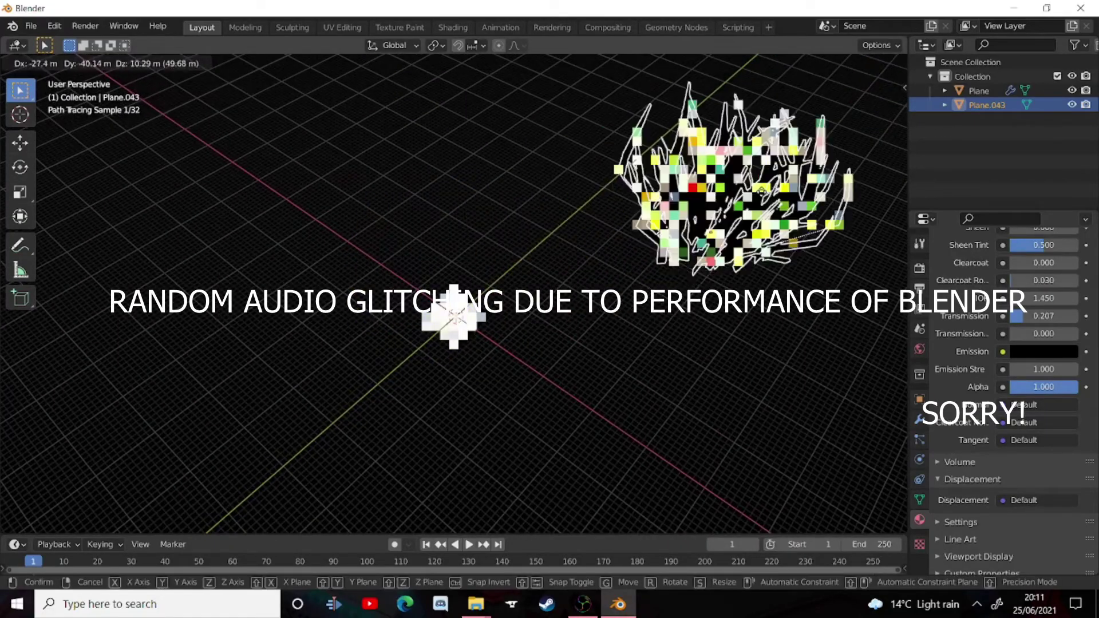
pyautogui.click(761, 190)
pyautogui.press('s')
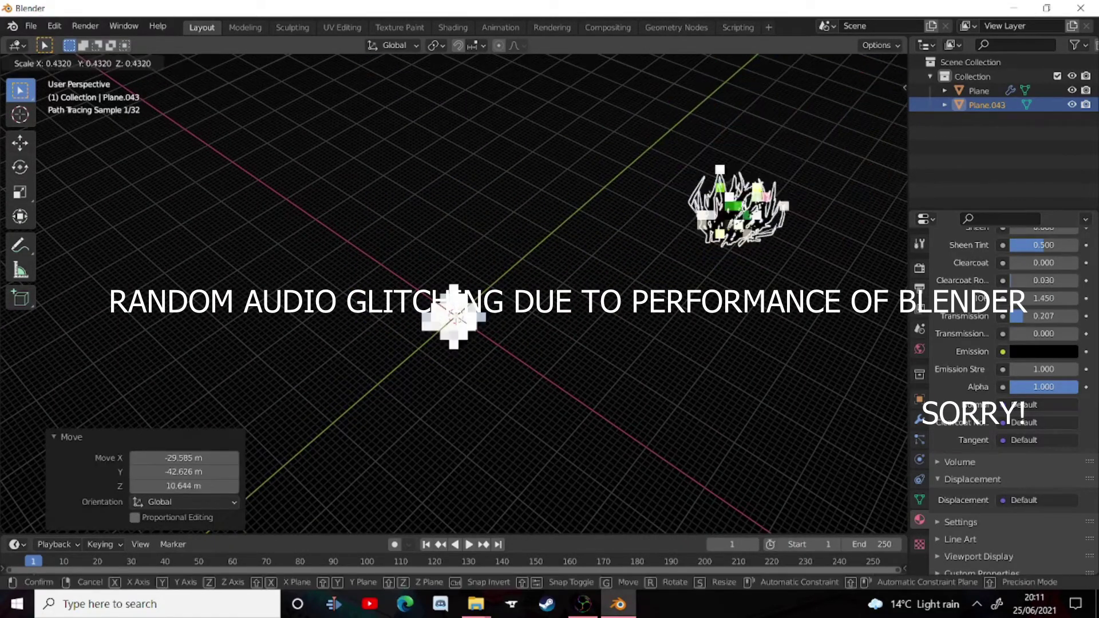
pyautogui.click(535, 338)
pyautogui.scroll(4, 515, 321)
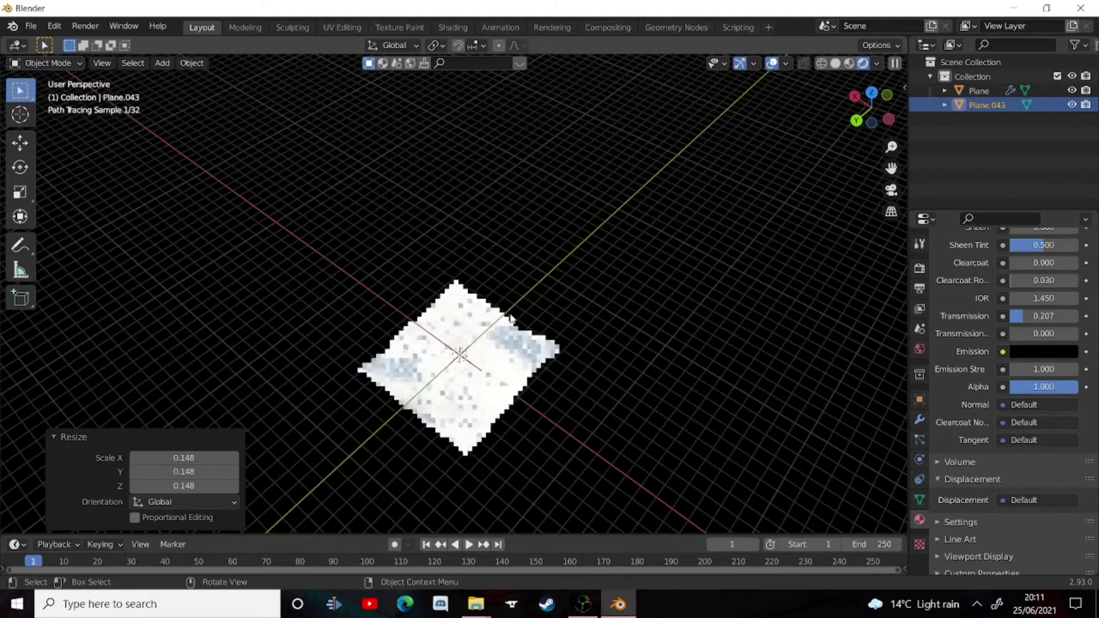
# Give the rolling plane a new material with a dark orange-brown base colour and Roughness 1.0
pyautogui.click(483, 359)
pyautogui.scroll(2, 544, 405)
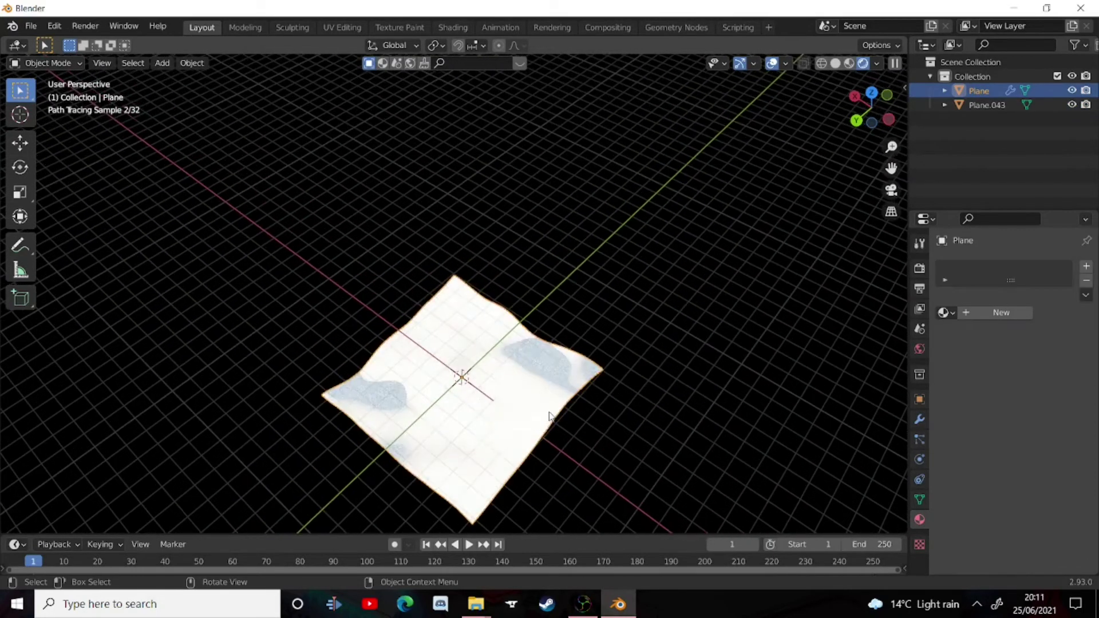
pyautogui.click(1001, 312)
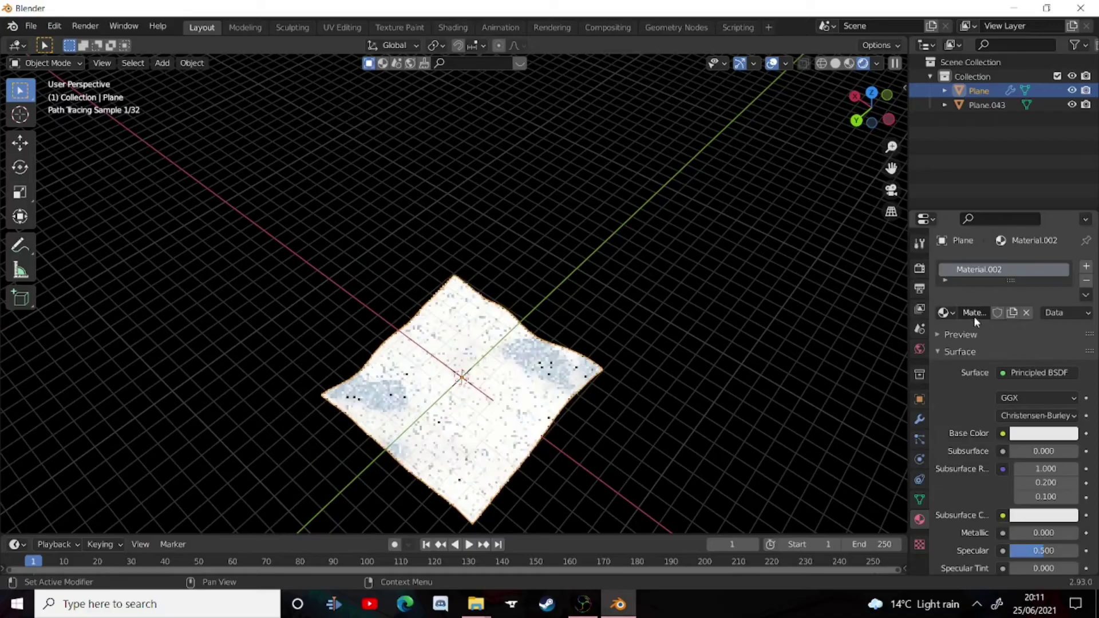
pyautogui.click(1022, 435)
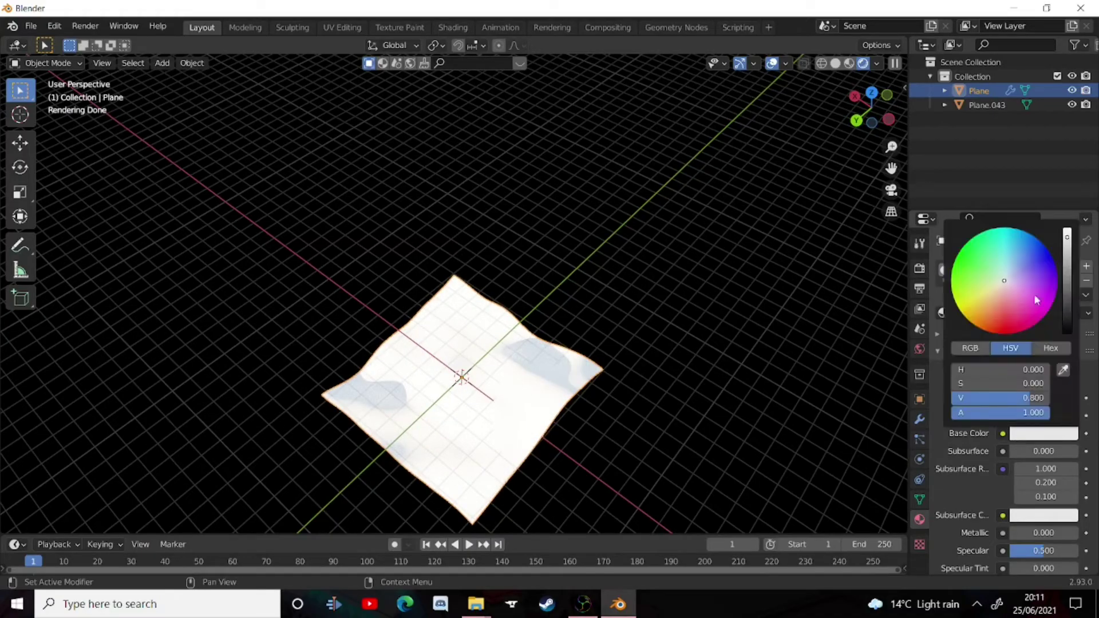
pyautogui.moveTo(1066, 296); pyautogui.dragTo(1066, 323)
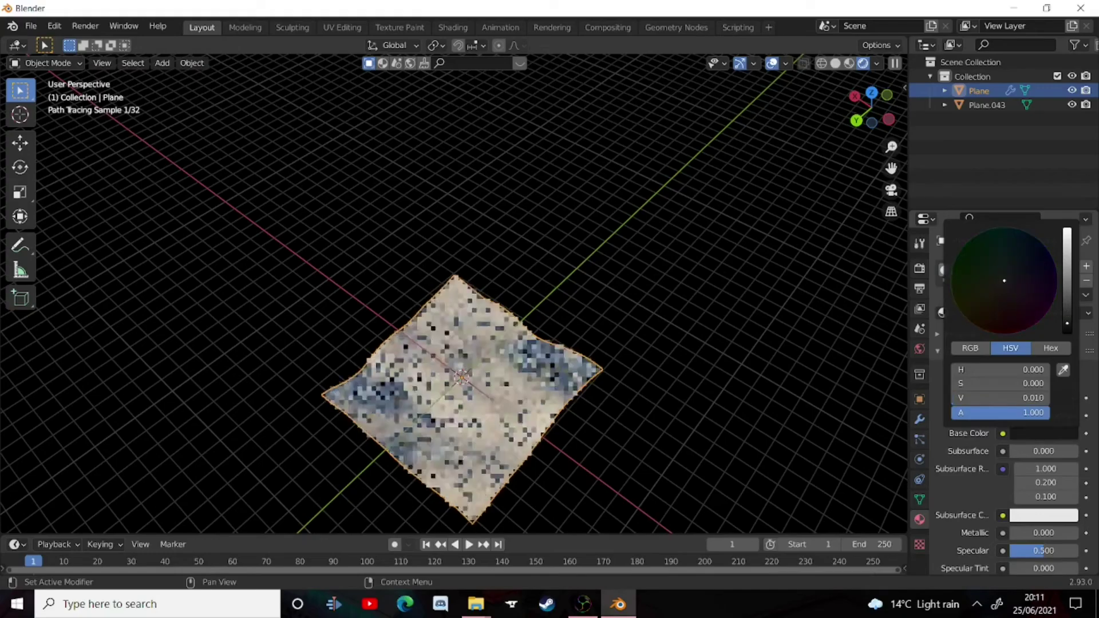
pyautogui.click(1068, 308)
pyautogui.moveTo(978, 294); pyautogui.dragTo(976, 320)
pyautogui.scroll(3, 490, 296)
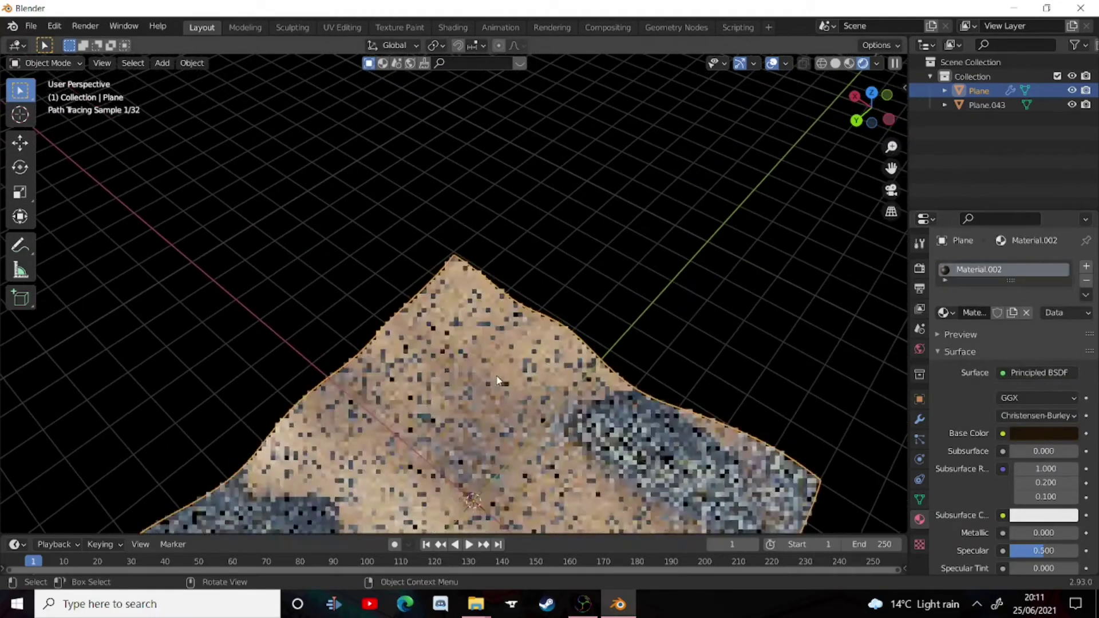
pyautogui.scroll(-4, 1019, 538)
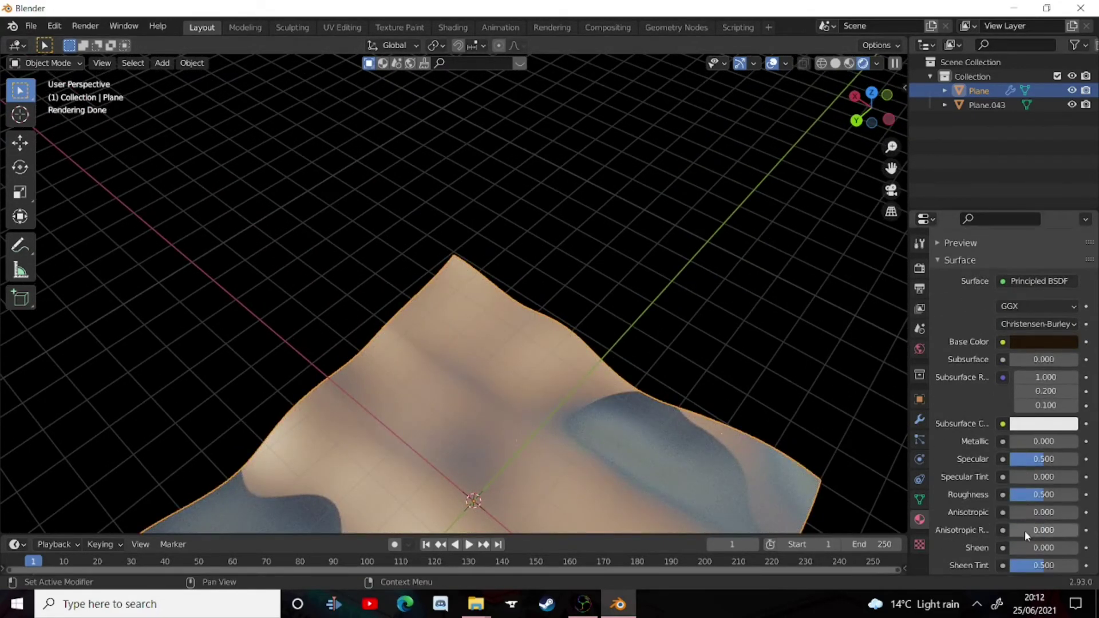
pyautogui.moveTo(1023, 495); pyautogui.dragTo(1078, 496)
pyautogui.scroll(-4, 553, 401)
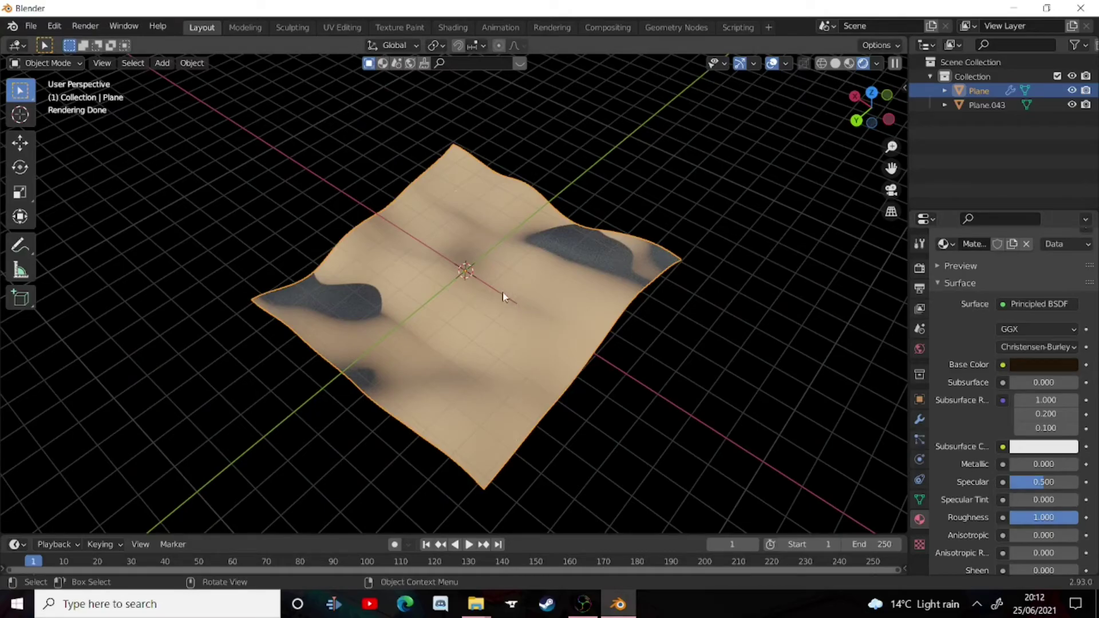
# Add a particle system to the plane and set its type to Hair: 1000 strands, 4 m long
pyautogui.click(921, 440)
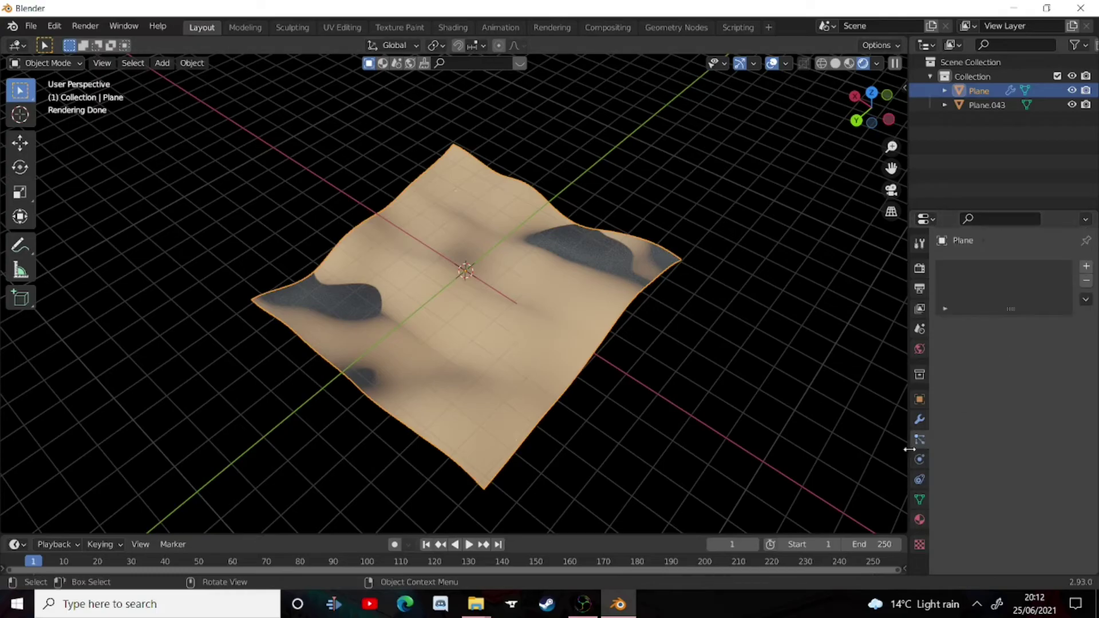
pyautogui.click(1085, 267)
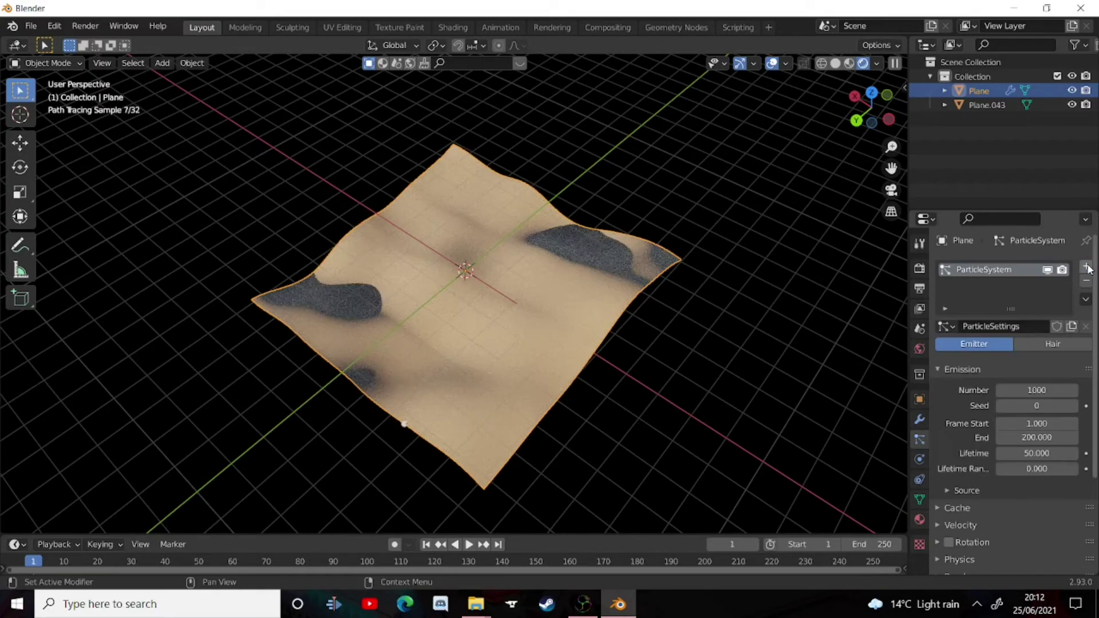
pyautogui.click(1030, 342)
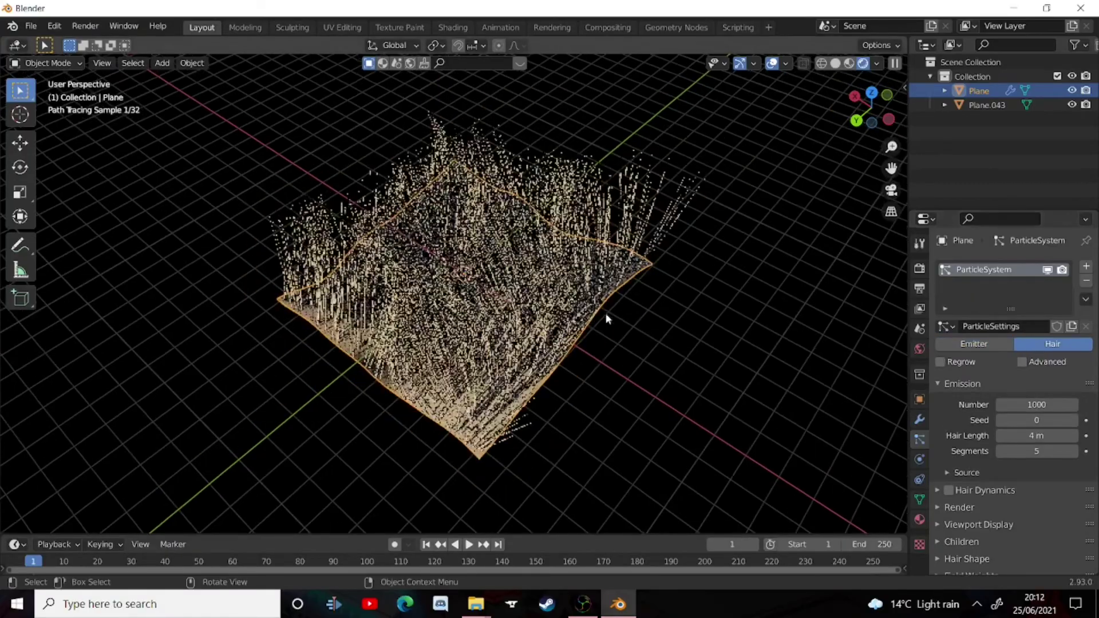
pyautogui.scroll(8, 614, 318)
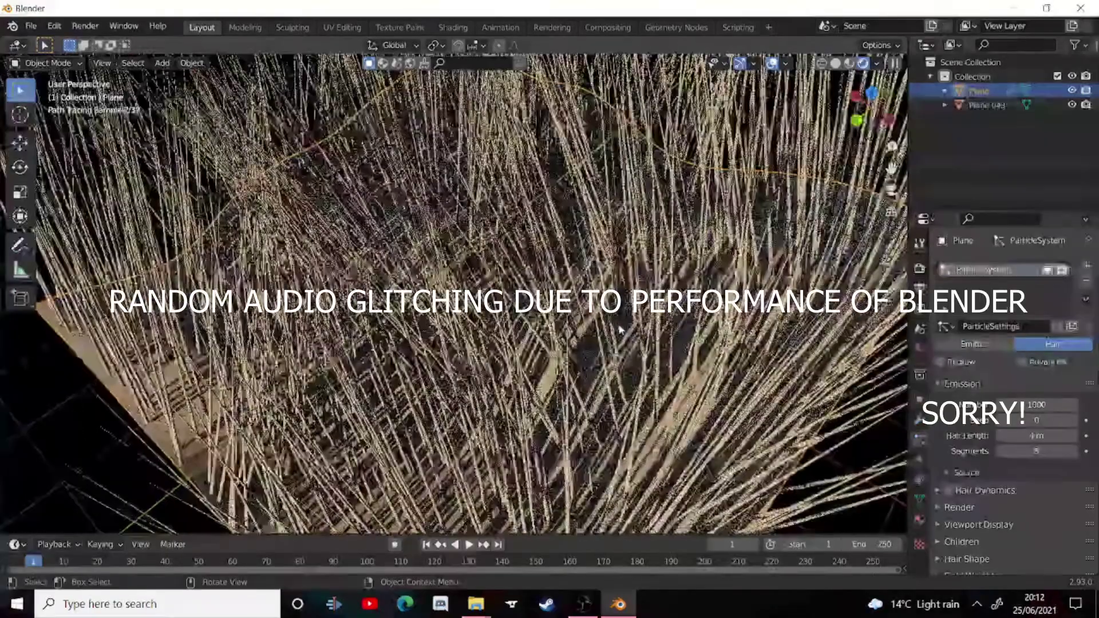
pyautogui.scroll(-8, 619, 329)
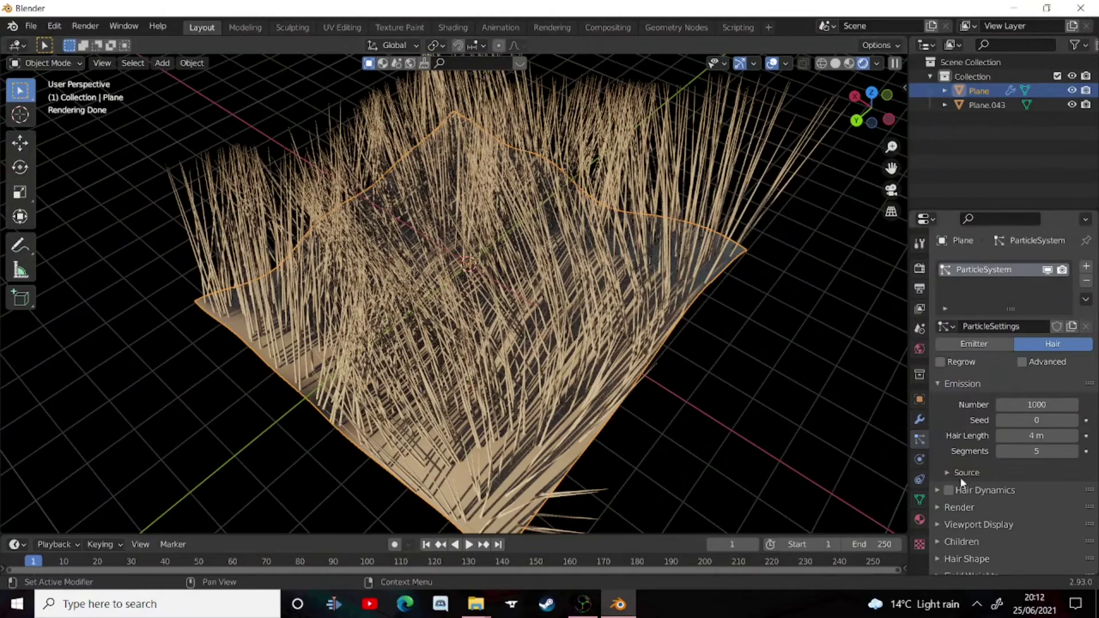
# Set the hair to render as Object, instancing the Plane.043 grass tuft at scale 0.050
pyautogui.click(953, 507)
pyautogui.scroll(-3, 985, 487)
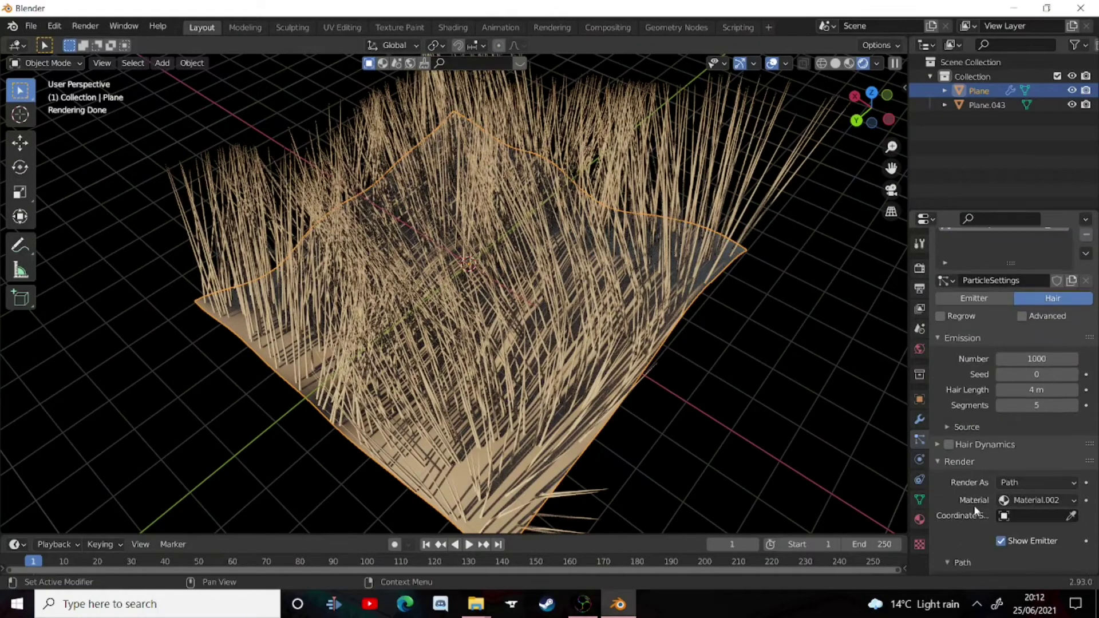
pyautogui.click(1018, 460)
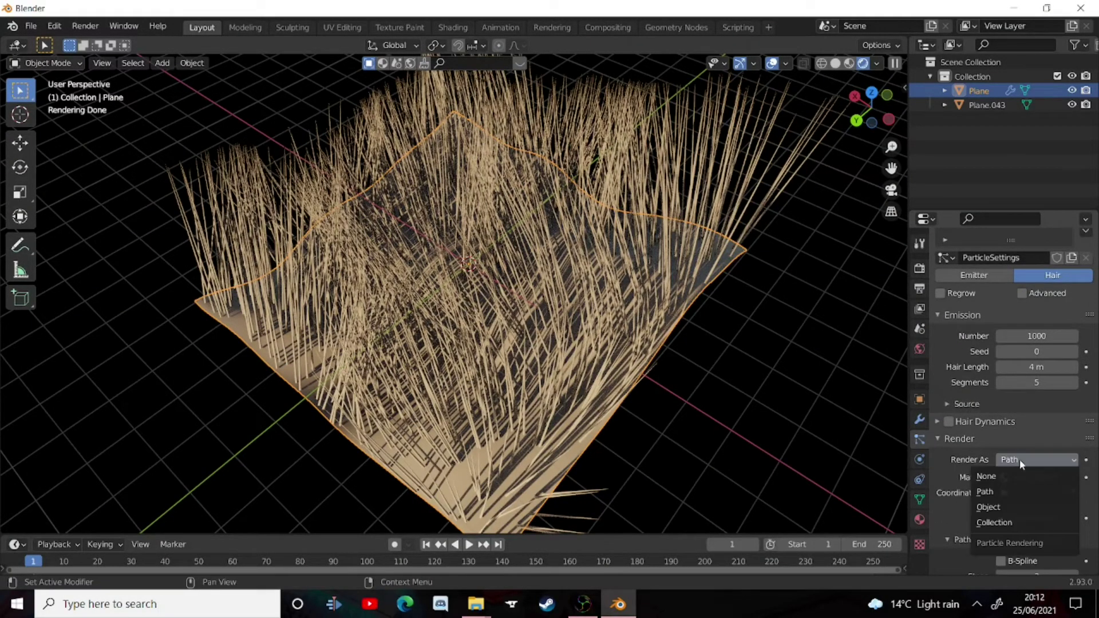
pyautogui.click(993, 507)
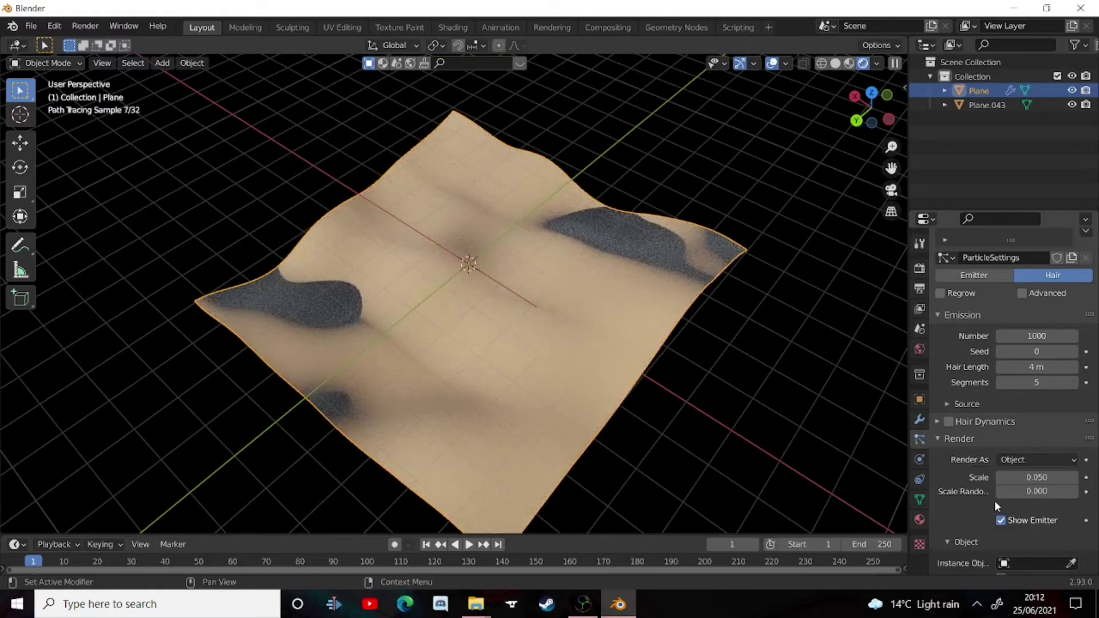
pyautogui.scroll(-5, 993, 499)
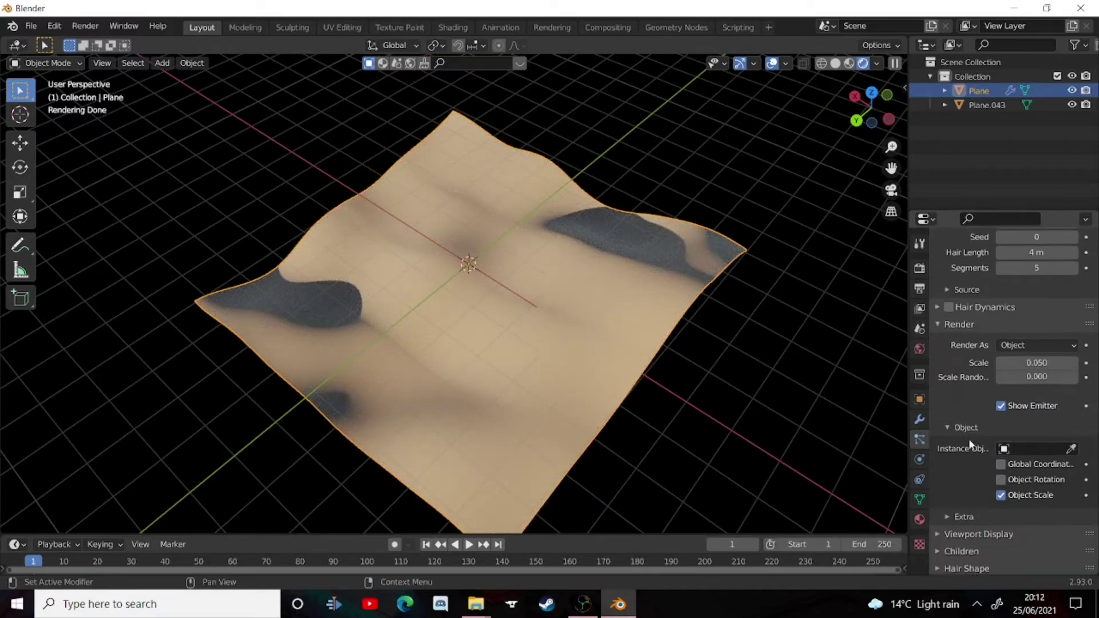
pyautogui.click(1042, 449)
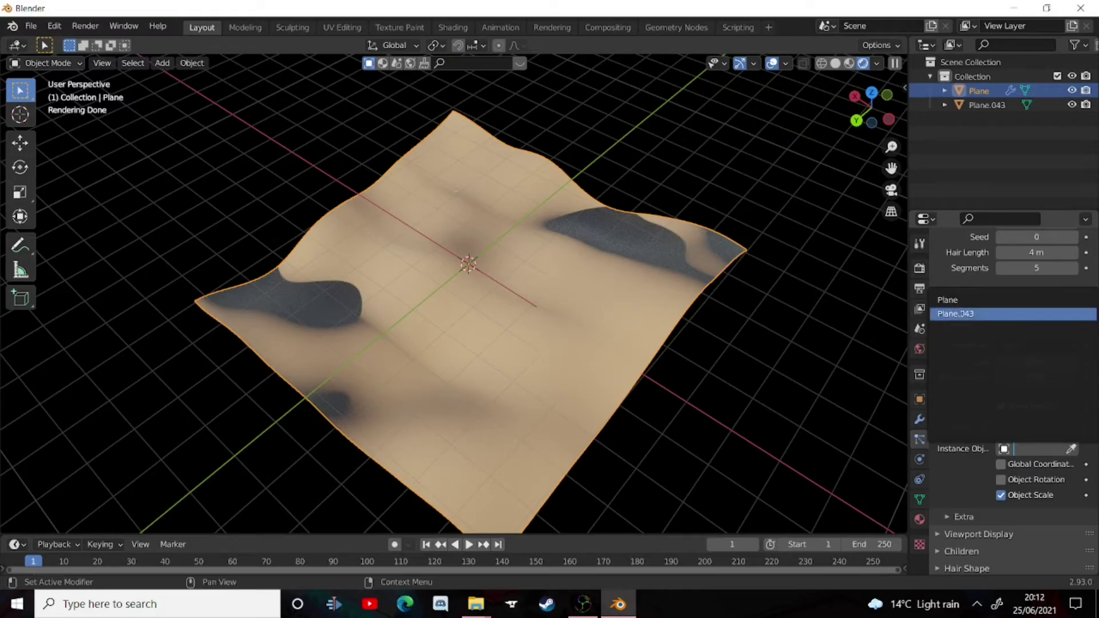
pyautogui.click(962, 315)
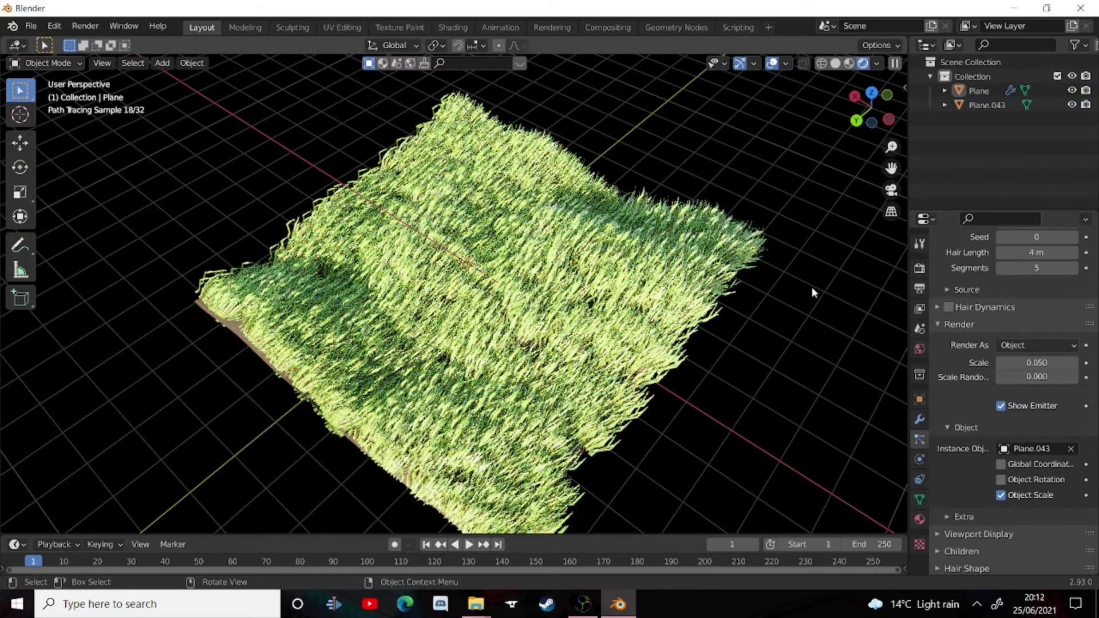
pyautogui.scroll(-10, 799, 280)
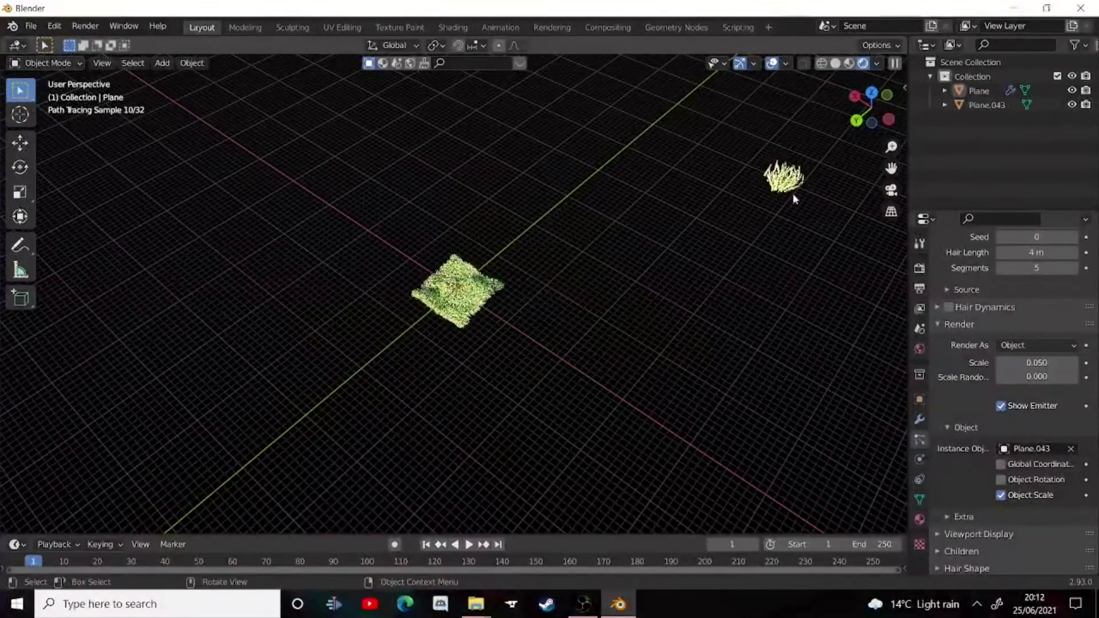
pyautogui.scroll(6, 748, 329)
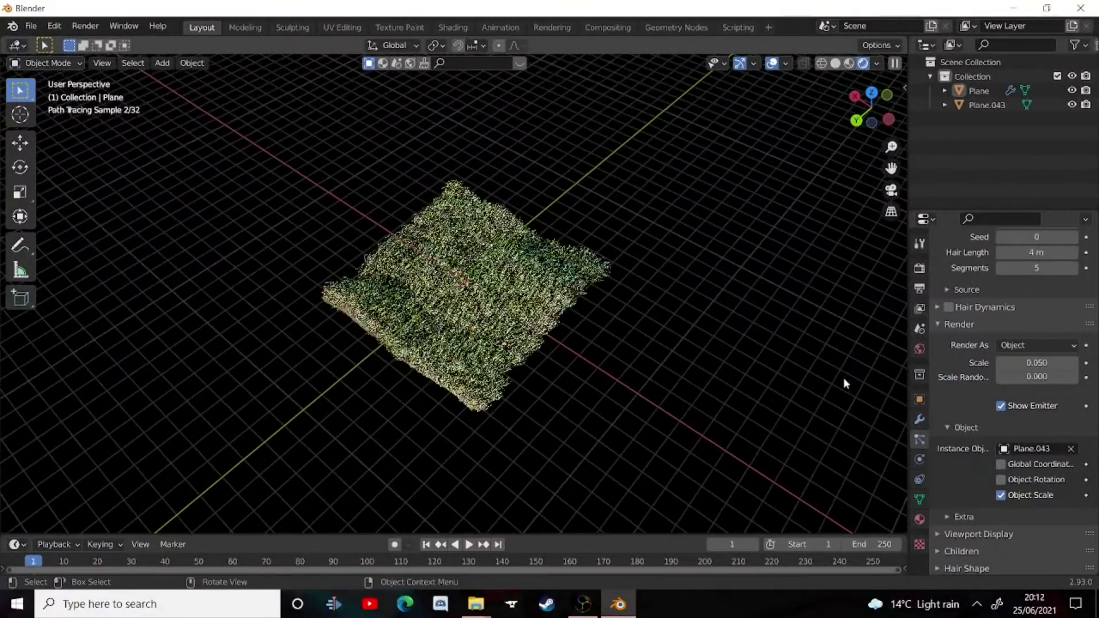
# Enable Object Rotation for the instances and rotate the Plane.043 tuft -67.2° in Back view
pyautogui.click(1001, 480)
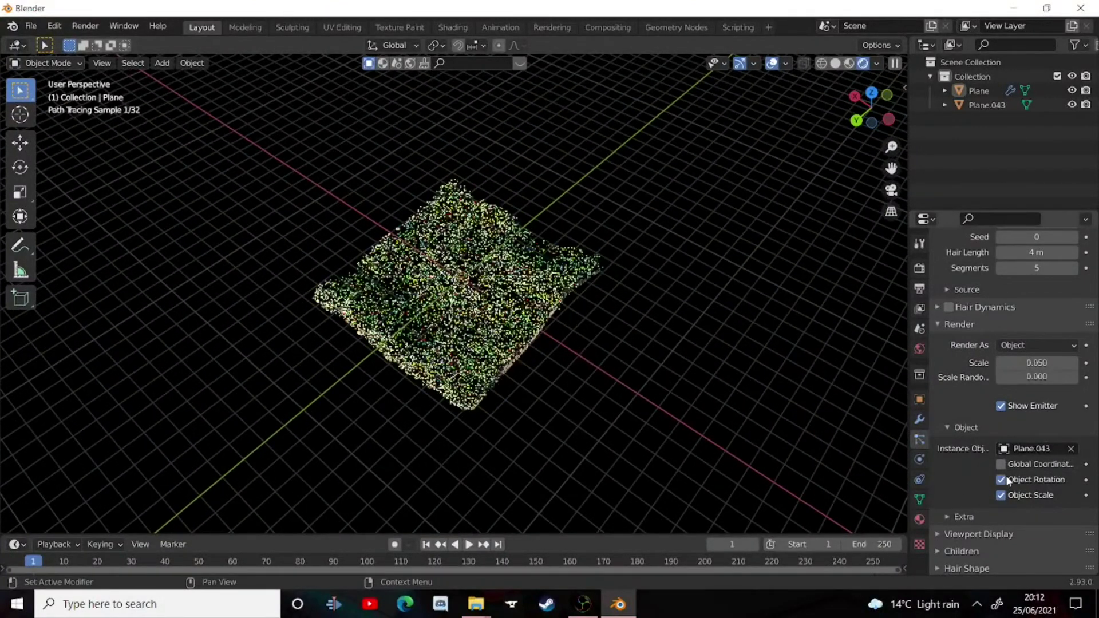
pyautogui.scroll(2, 685, 392)
pyautogui.moveTo(686, 392); pyautogui.dragTo(756, 315, button='middle')
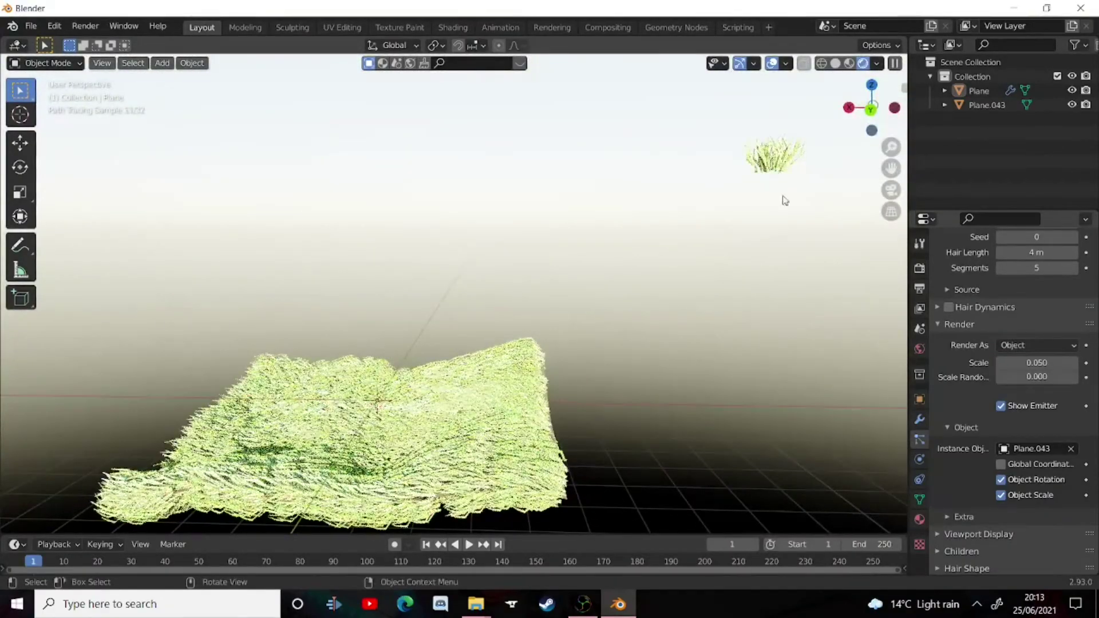
pyautogui.click(792, 150)
pyautogui.click(870, 109)
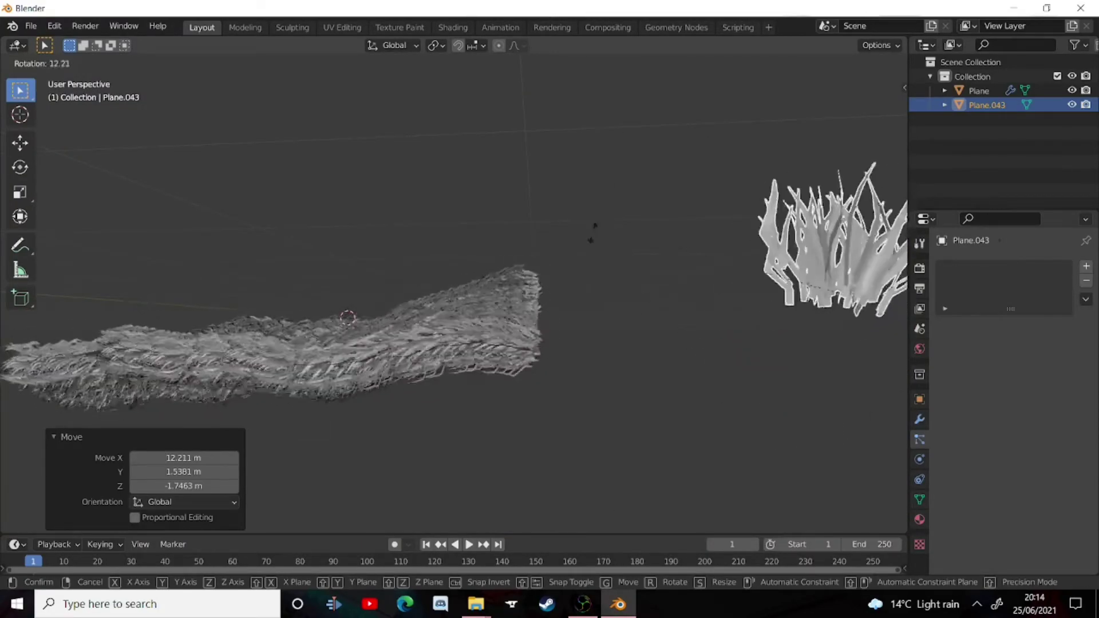
pyautogui.click(702, 90)
# Preview the grass field in Rendered shading and hide the source tuft
pyautogui.moveTo(702, 91)
pyautogui.mouseDown(button='middle')
pyautogui.moveTo(499, 279)
pyautogui.moveTo(513, 315)
pyautogui.moveTo(499, 228)
pyautogui.moveTo(520, 517)
pyautogui.moveTo(625, 454)
pyautogui.moveTo(657, 36)
pyautogui.moveTo(765, 153)
pyautogui.moveTo(750, 209)
pyautogui.moveTo(613, 344)
pyautogui.mouseUp(button='middle')
pyautogui.scroll(7, 511, 307)
pyautogui.scroll(-8, 511, 308)
pyautogui.click(879, 64)
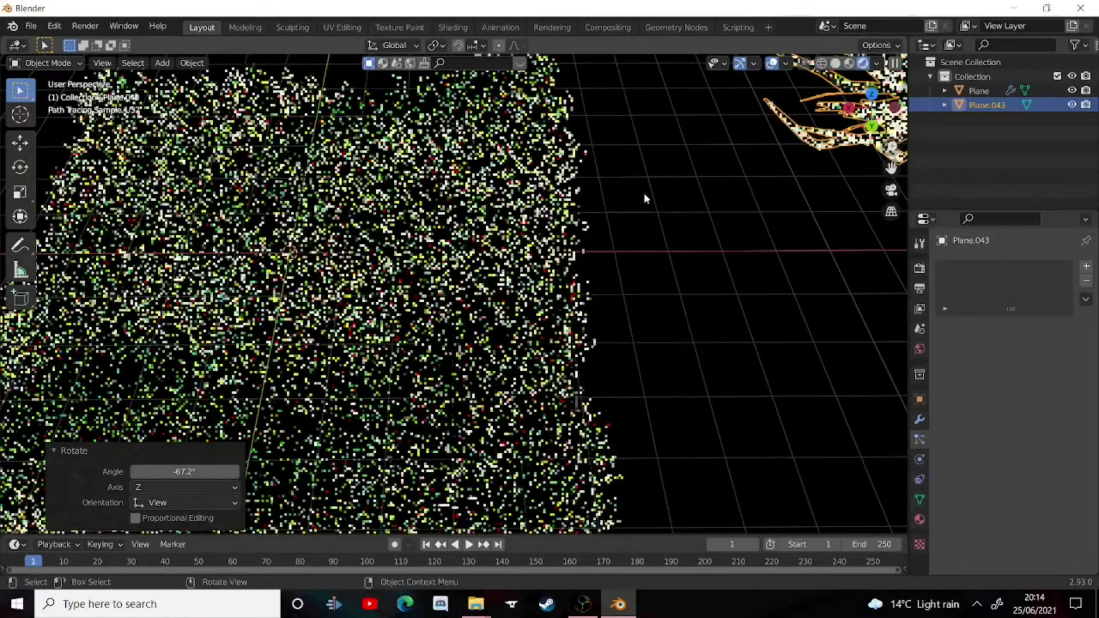
pyautogui.scroll(-6, 606, 182)
pyautogui.press('h')
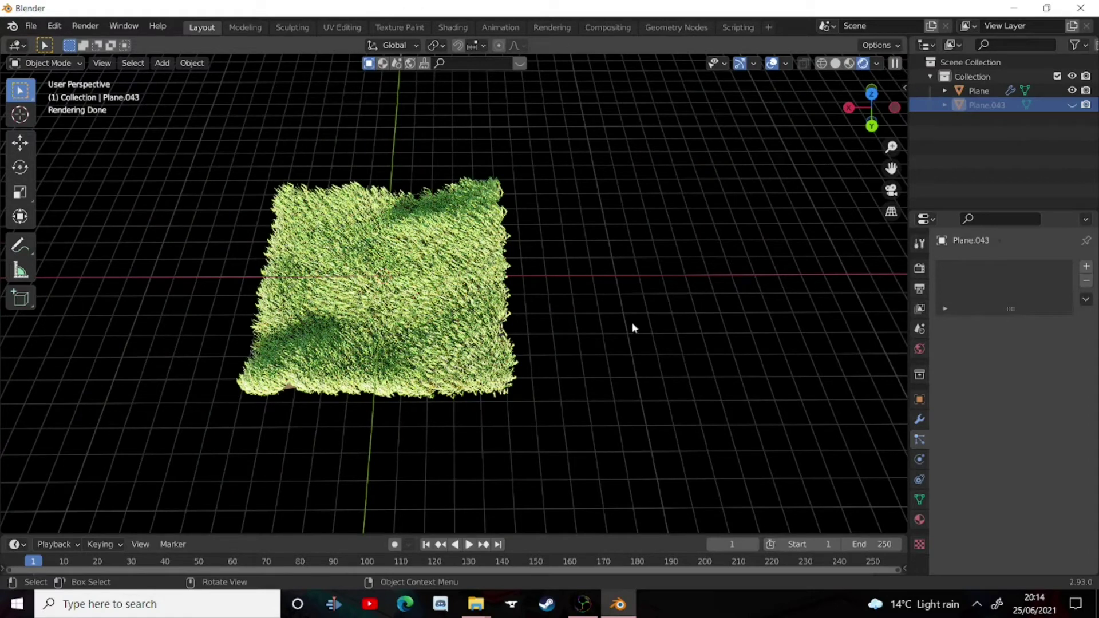
# Raise Material.001's Subsurface to 0.413 and orbit to check the softer grass
pyautogui.click(918, 518)
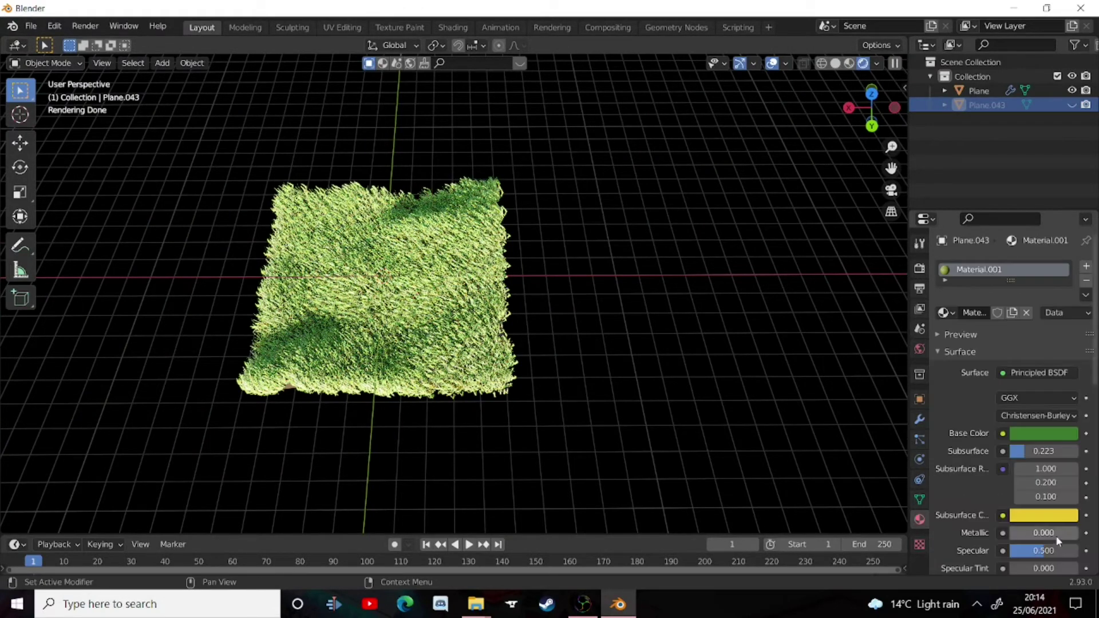
pyautogui.moveTo(1035, 458); pyautogui.dragTo(1048, 458)
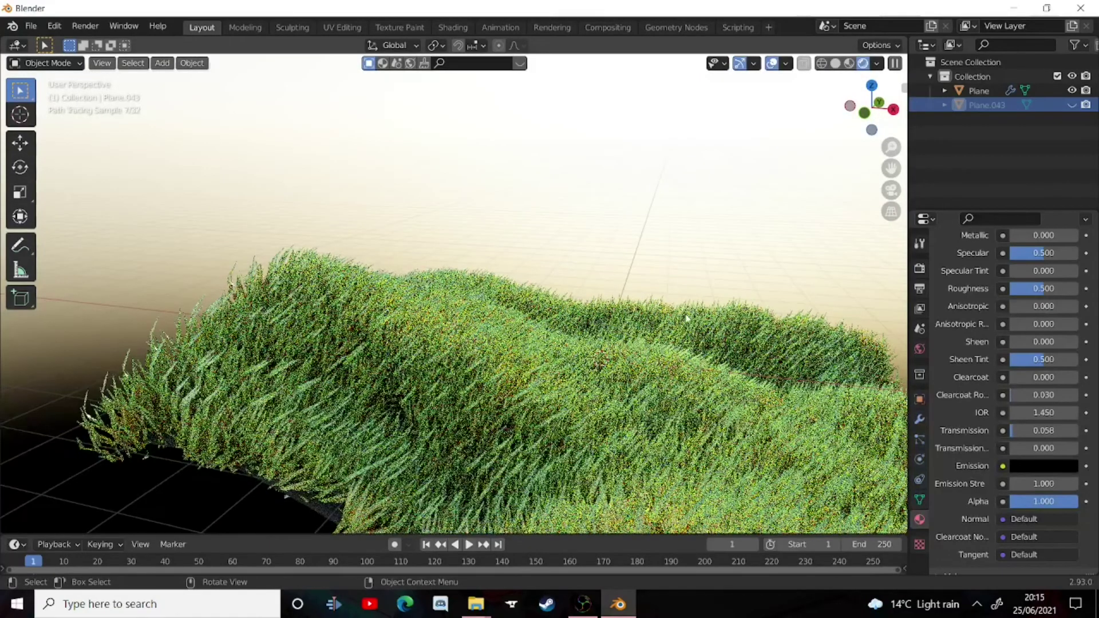
pyautogui.scroll(-6, 669, 340)
pyautogui.moveTo(624, 362)
pyautogui.mouseDown(button='middle')
pyautogui.moveTo(526, 392)
pyautogui.moveTo(412, 388)
pyautogui.mouseUp(button='middle')
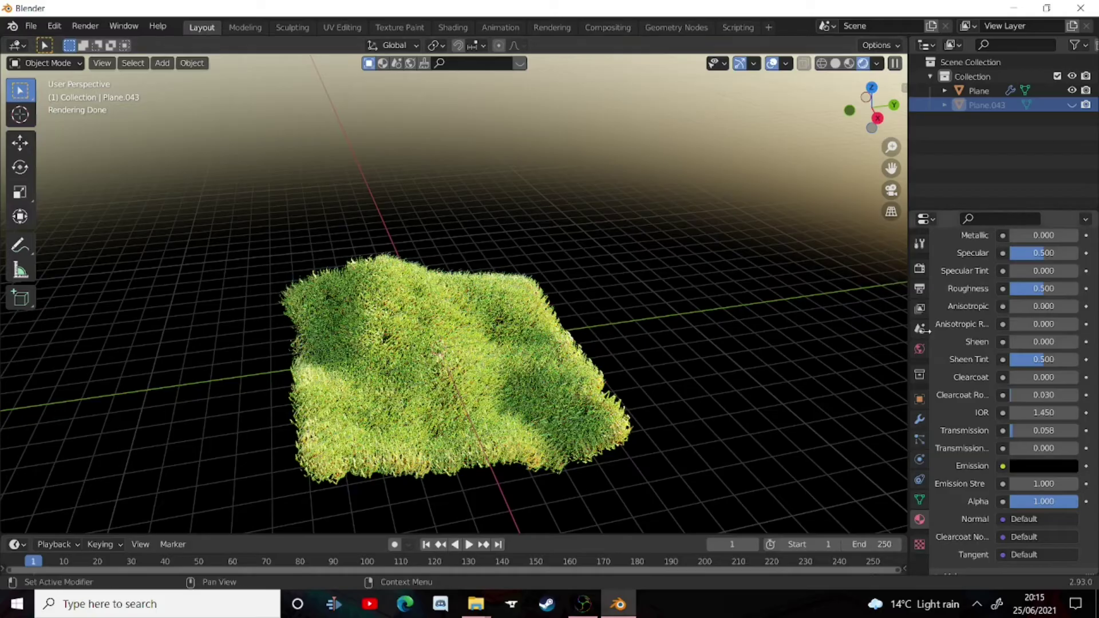
# Add a vertex group to the grass tuft object
pyautogui.click(918, 440)
pyautogui.click(918, 498)
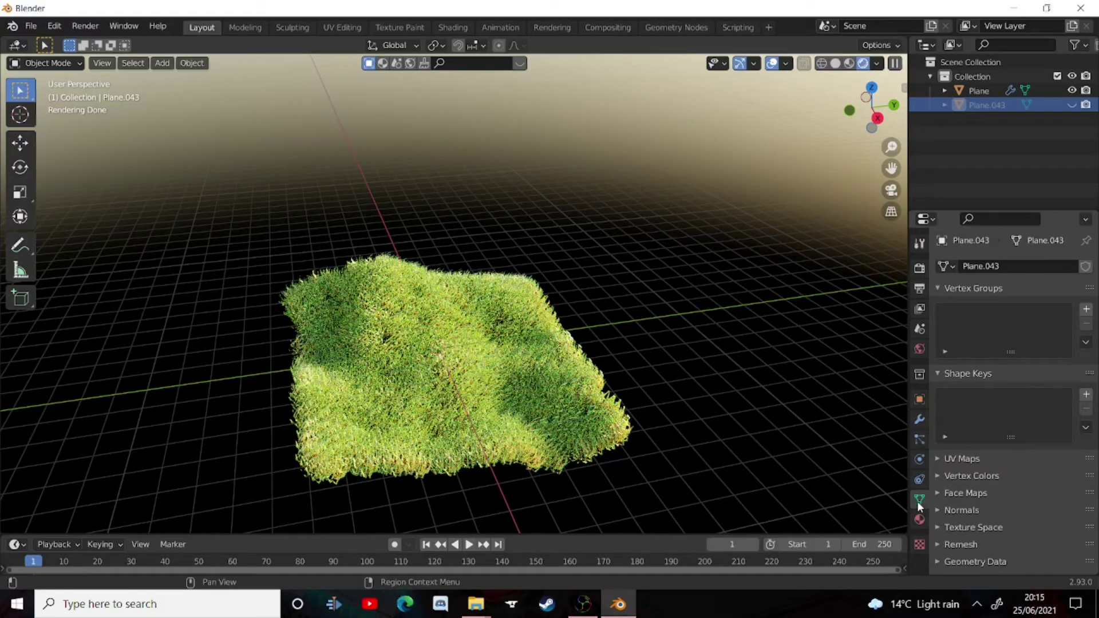
pyautogui.click(1086, 310)
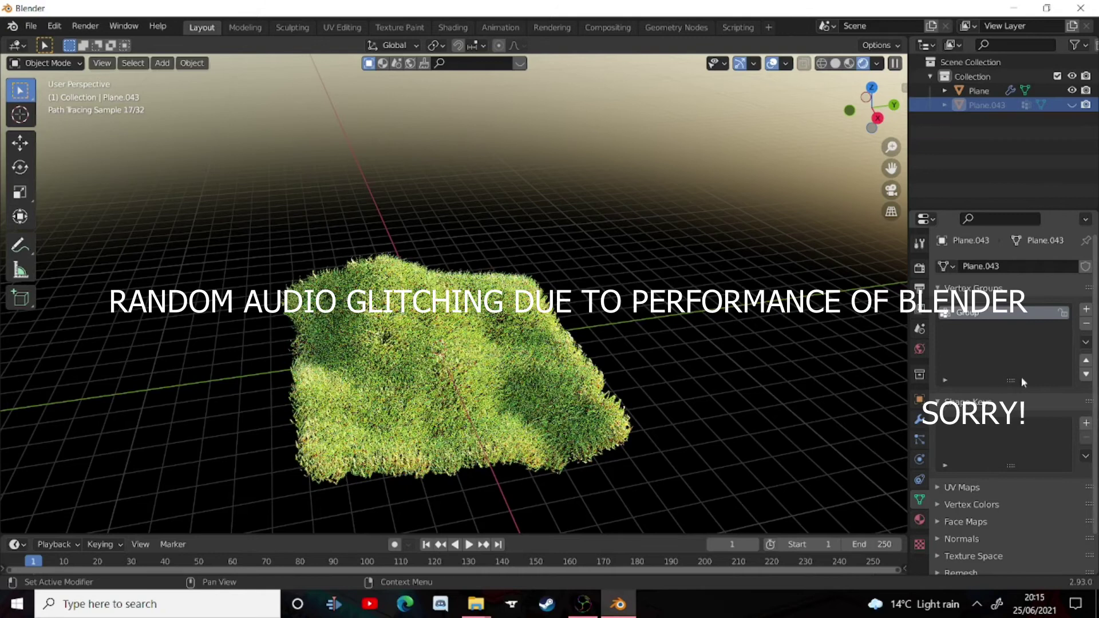
pyautogui.click(921, 442)
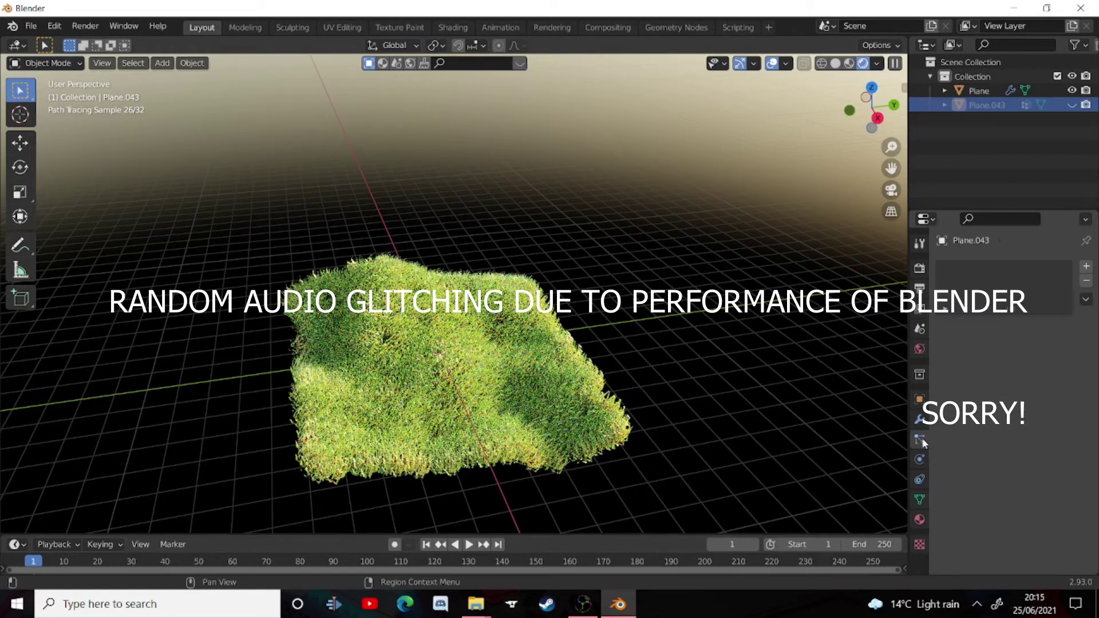
# Select the grass emitter plane and add a vertex group named Group
pyautogui.click(582, 393)
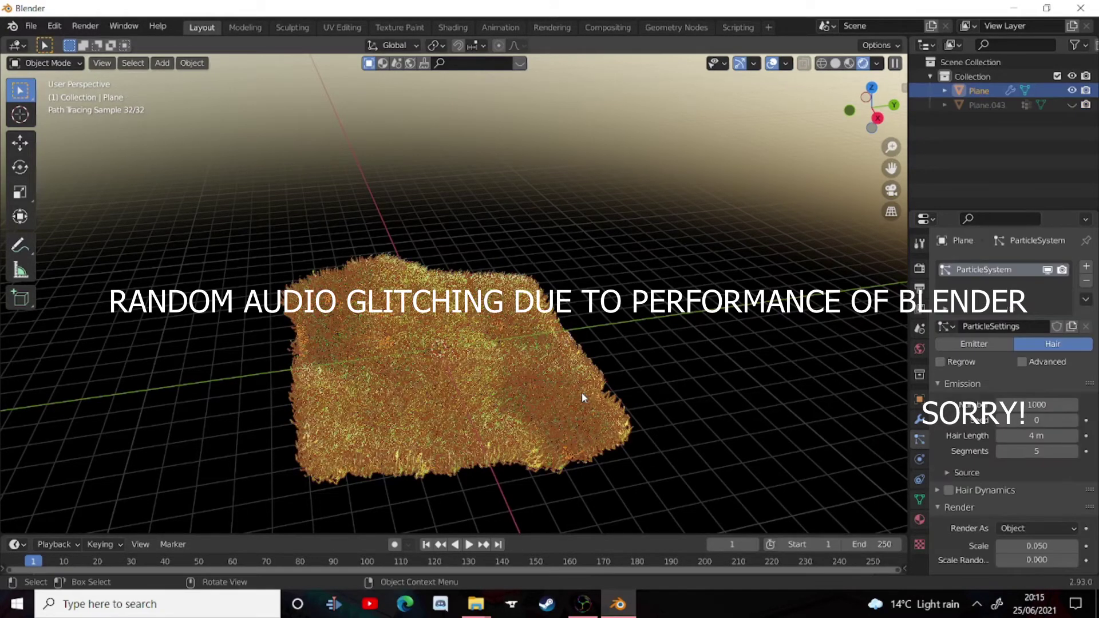
pyautogui.click(920, 500)
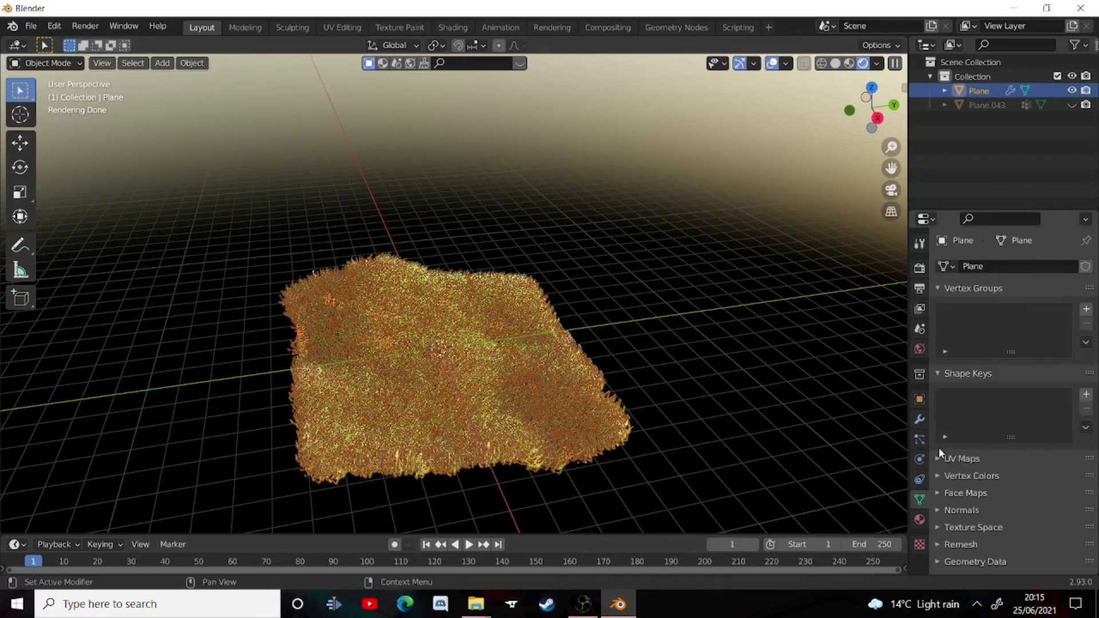
pyautogui.click(1087, 313)
# Assign Group as the hair particles' Density vertex group, then deselect the plane
pyautogui.click(919, 440)
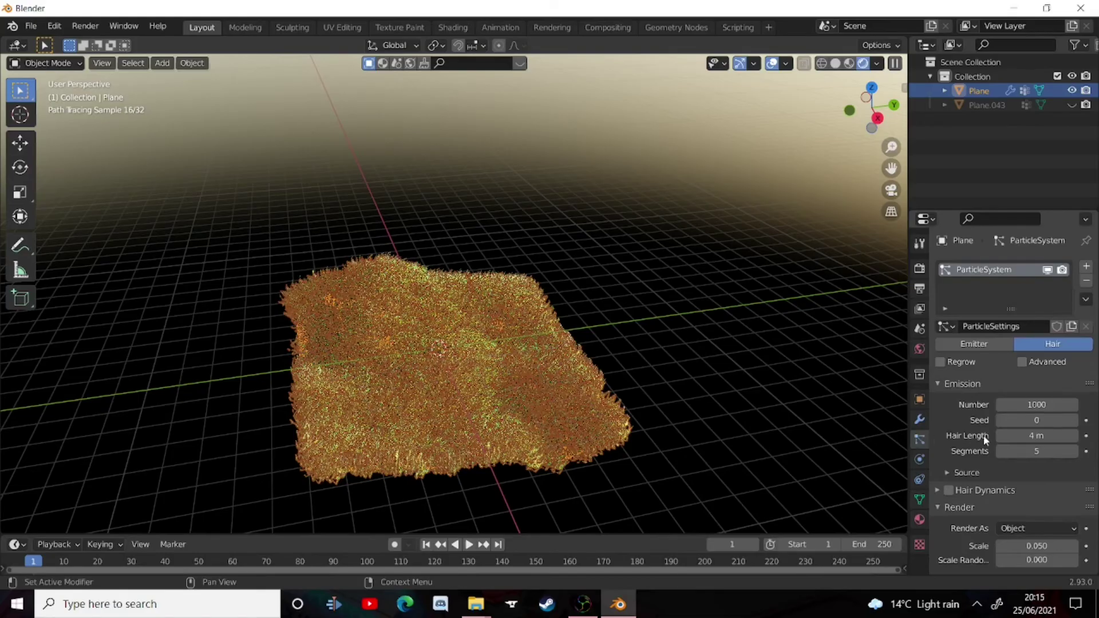
pyautogui.scroll(-10, 1003, 437)
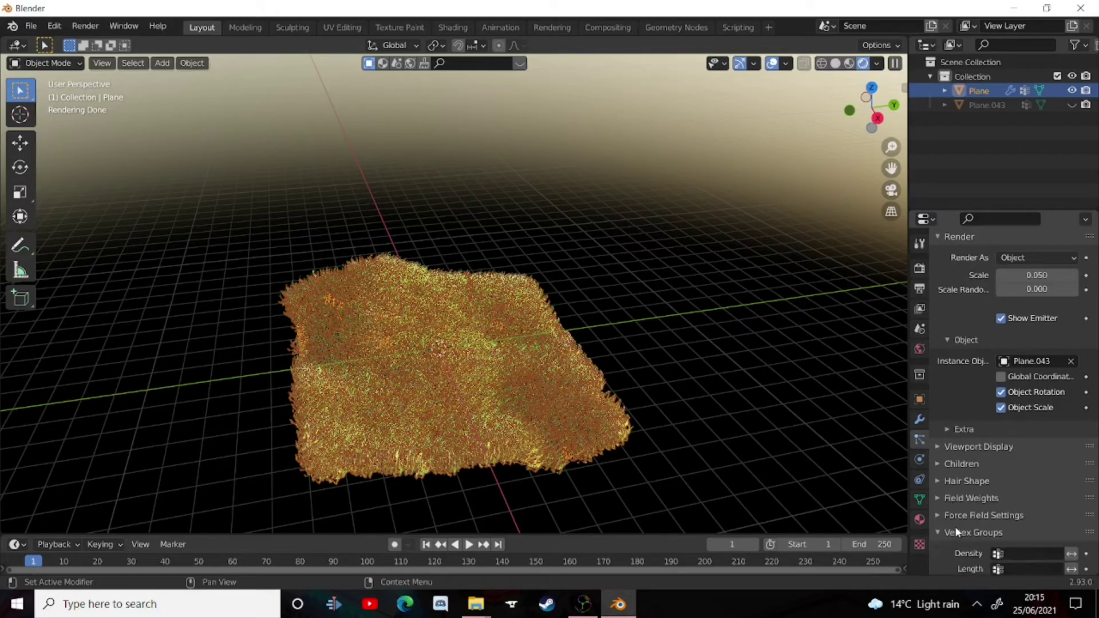
pyautogui.click(954, 532)
pyautogui.scroll(-5, 955, 527)
pyautogui.click(1014, 423)
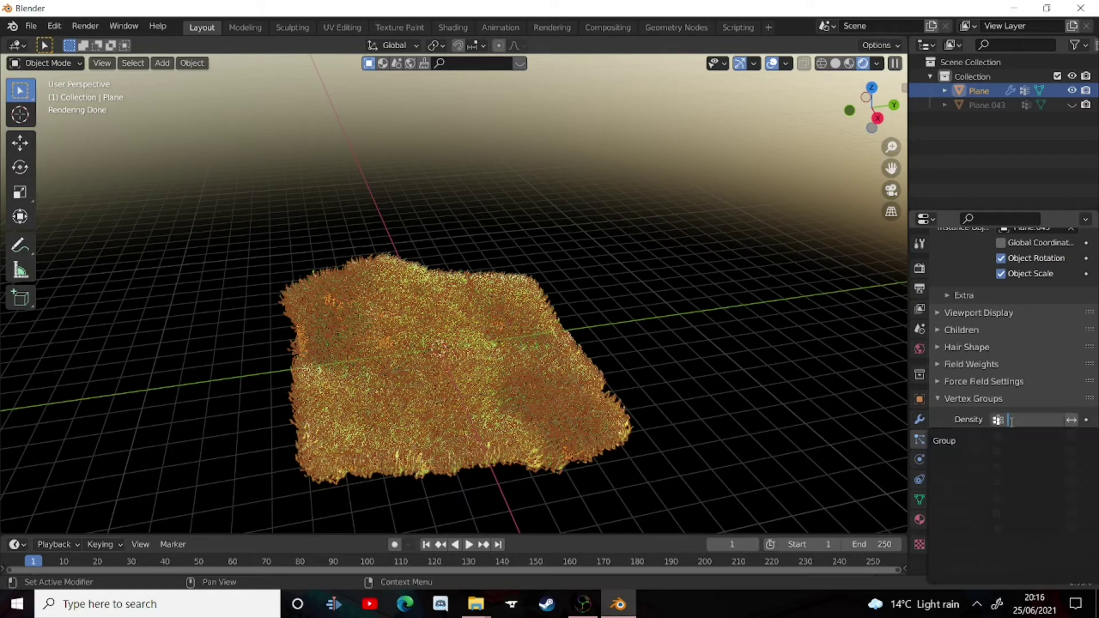
pyautogui.click(977, 443)
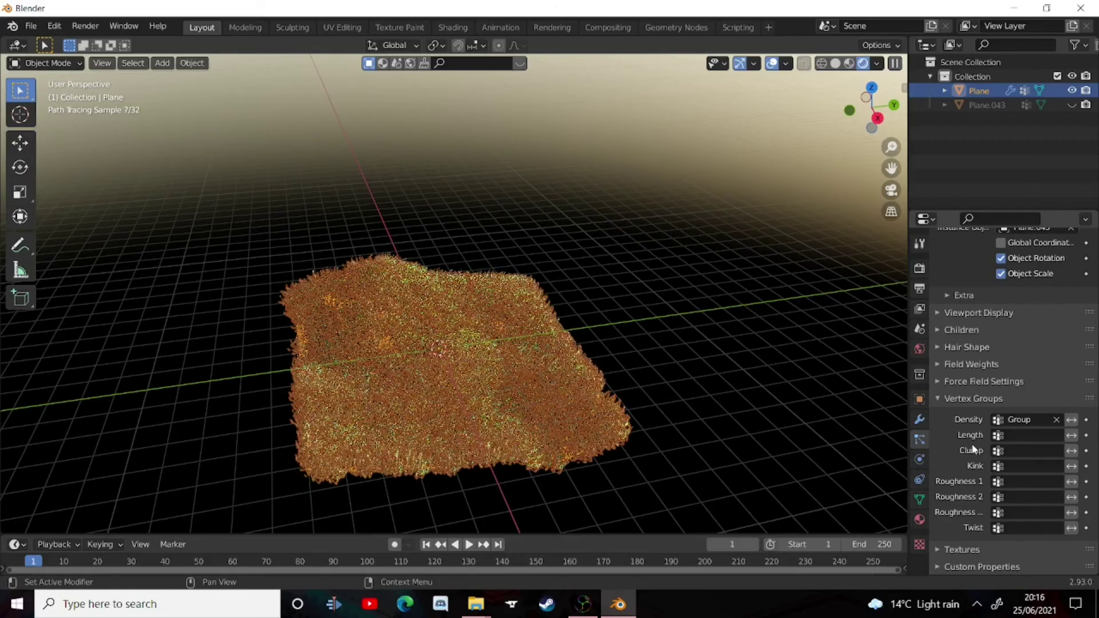
pyautogui.click(730, 384)
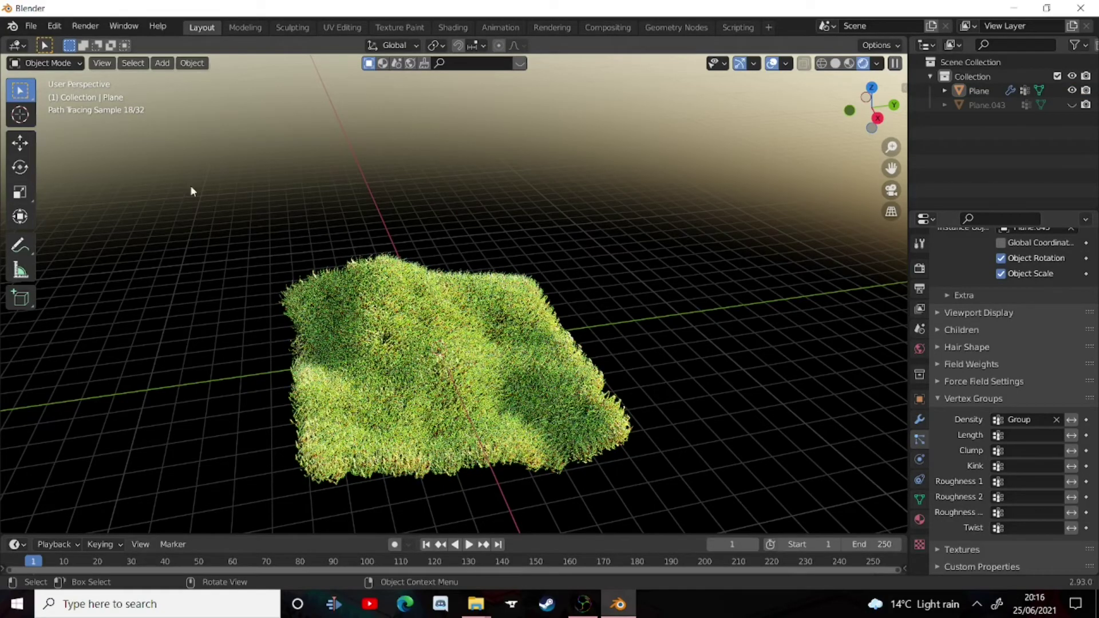
# Switch to Solid shading and put the plane into Weight Paint mode
pyautogui.click(836, 62)
pyautogui.scroll(5, 620, 216)
pyautogui.moveTo(621, 216); pyautogui.dragTo(606, 261, button='middle')
pyautogui.scroll(-5, 606, 261)
pyautogui.click(35, 64)
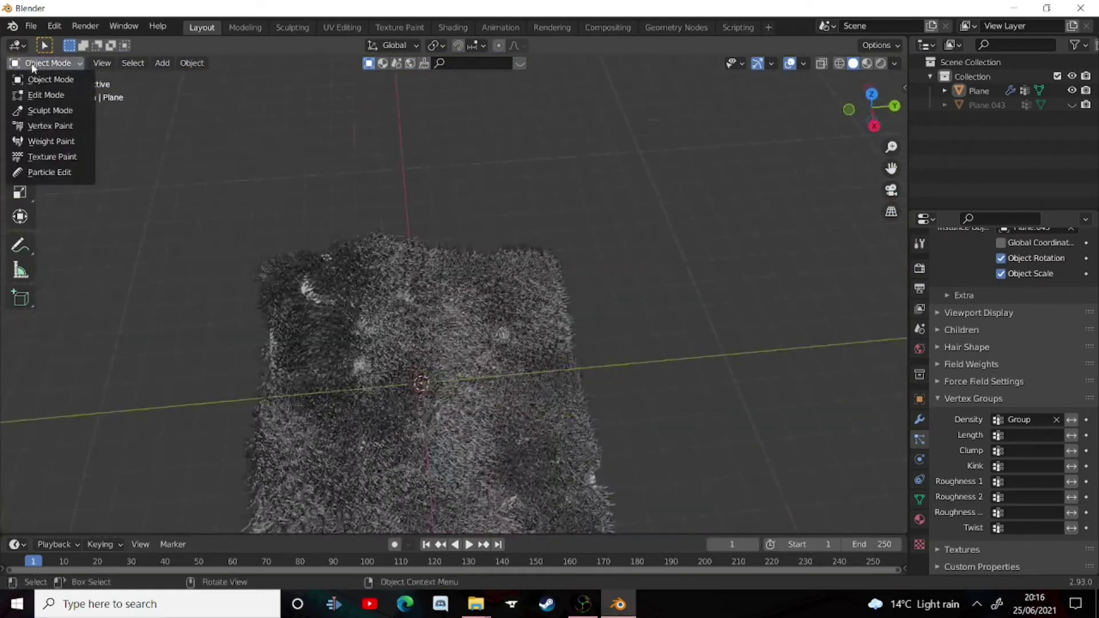
pyautogui.click(45, 143)
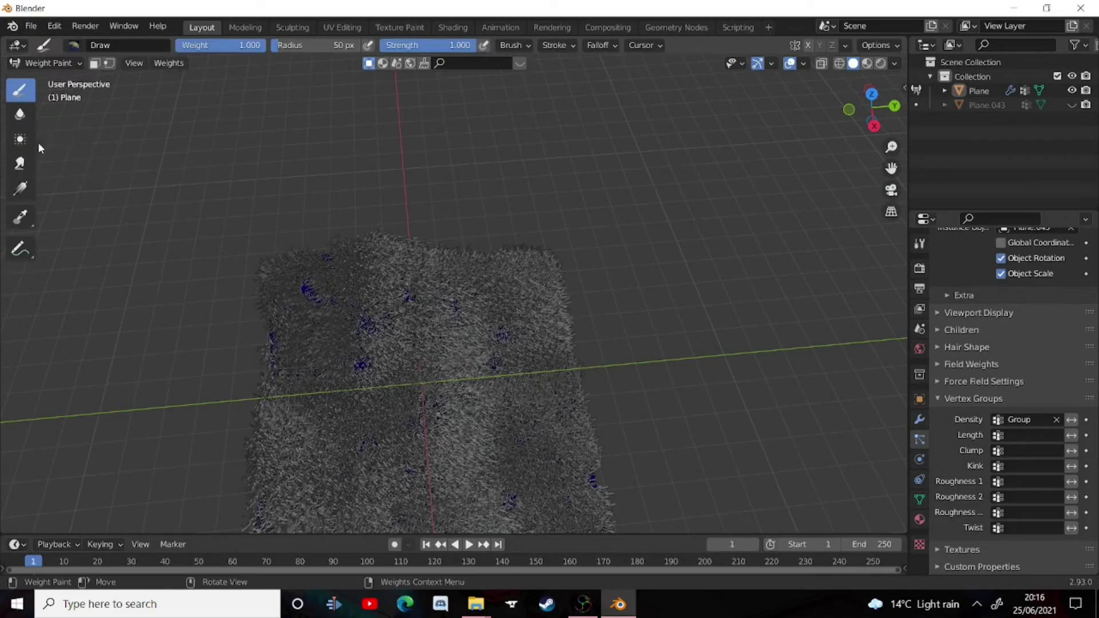
# Paint a curved weight stroke on the plane, then re-enter Weight Paint mode
pyautogui.moveTo(400, 259)
pyautogui.mouseDown()
pyautogui.moveTo(401, 303)
pyautogui.moveTo(489, 435)
pyautogui.moveTo(525, 380)
pyautogui.moveTo(515, 338)
pyautogui.moveTo(452, 412)
pyautogui.moveTo(337, 292)
pyautogui.moveTo(403, 416)
pyautogui.mouseUp()
pyautogui.scroll(-4, 571, 473)
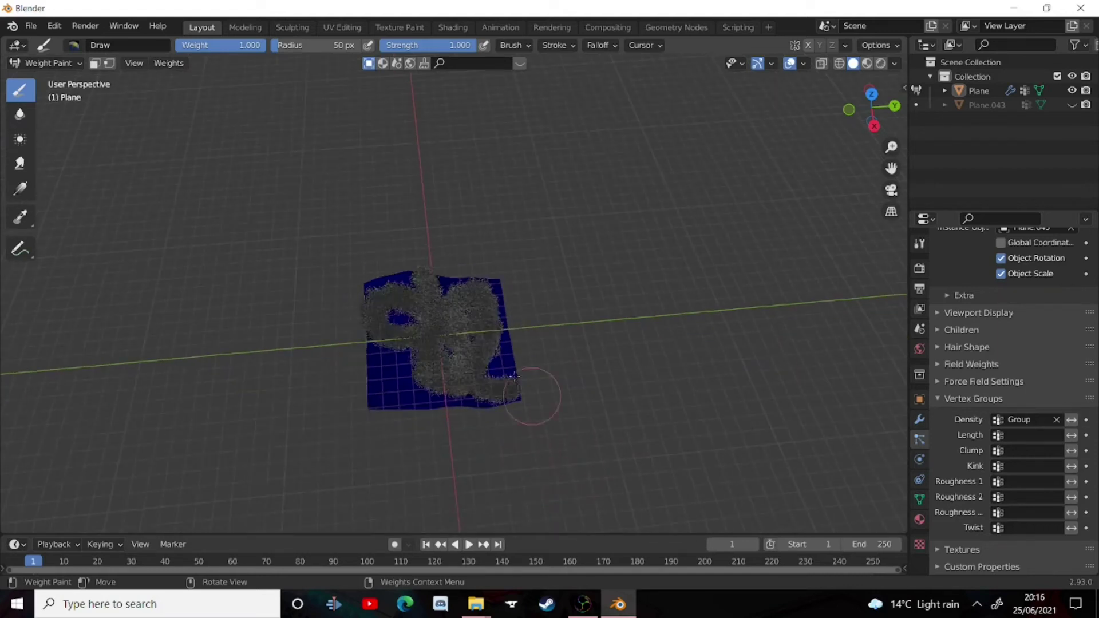
pyautogui.scroll(1, 503, 364)
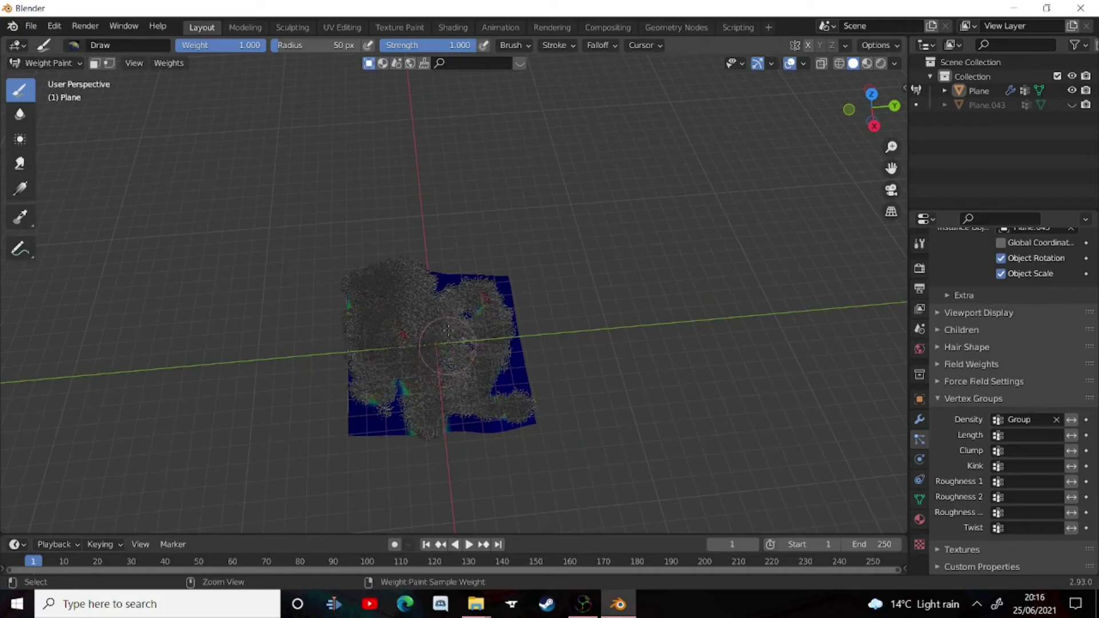
pyautogui.hotkey('ctrl', 'Tab')
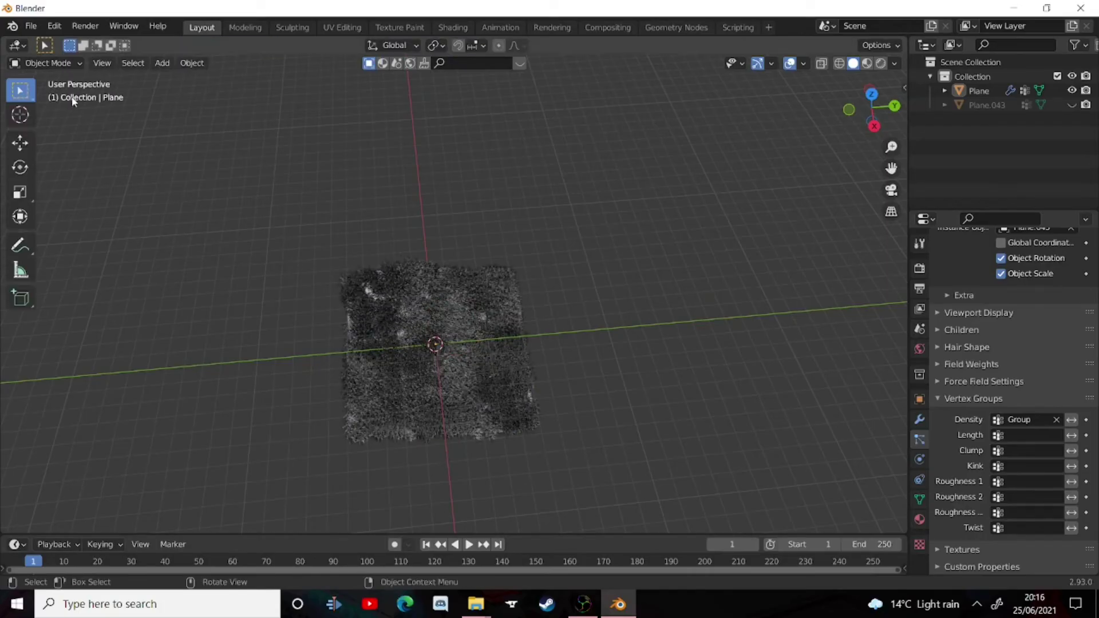
pyautogui.click(46, 64)
pyautogui.click(32, 141)
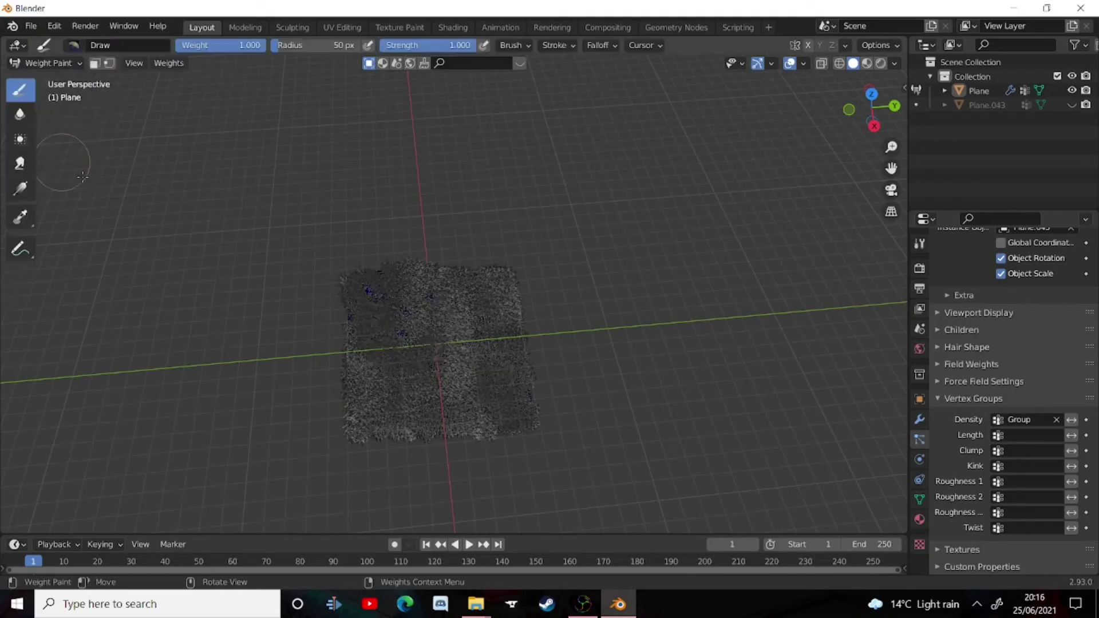
# Paint more weight strokes (eyes, smile, nose, upper edge) so hair covers most of the plane
pyautogui.moveTo(464, 286); pyautogui.dragTo(468, 338)
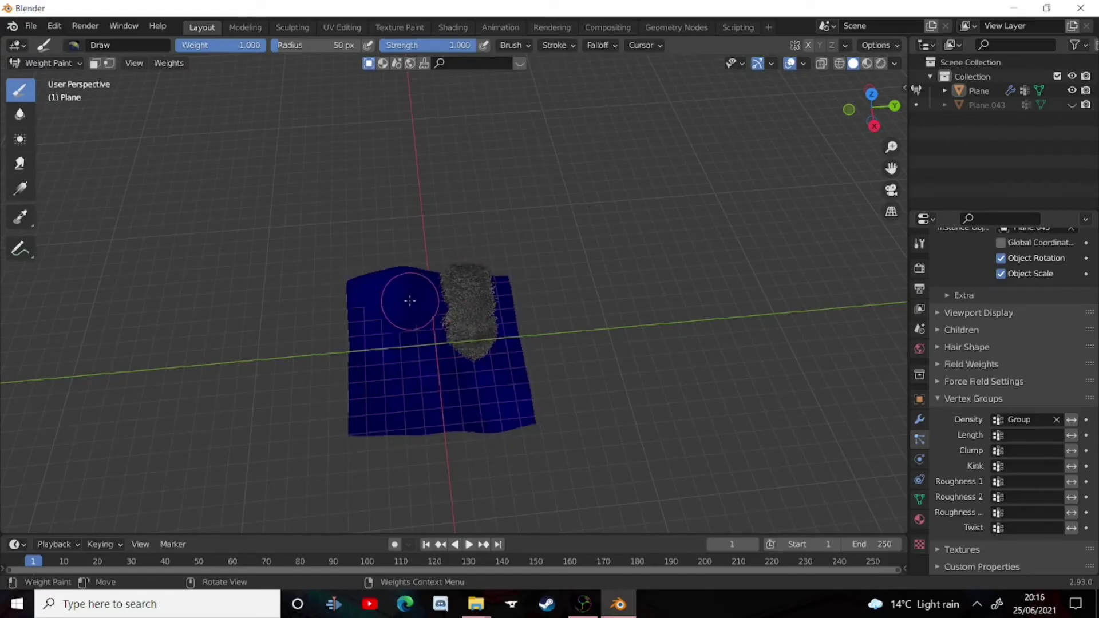
pyautogui.moveTo(410, 300); pyautogui.dragTo(408, 334)
pyautogui.moveTo(375, 372)
pyautogui.mouseDown()
pyautogui.moveTo(395, 403)
pyautogui.moveTo(492, 409)
pyautogui.moveTo(514, 383)
pyautogui.mouseUp()
pyautogui.scroll(4, 621, 304)
pyautogui.moveTo(616, 324); pyautogui.dragTo(573, 266, button='middle')
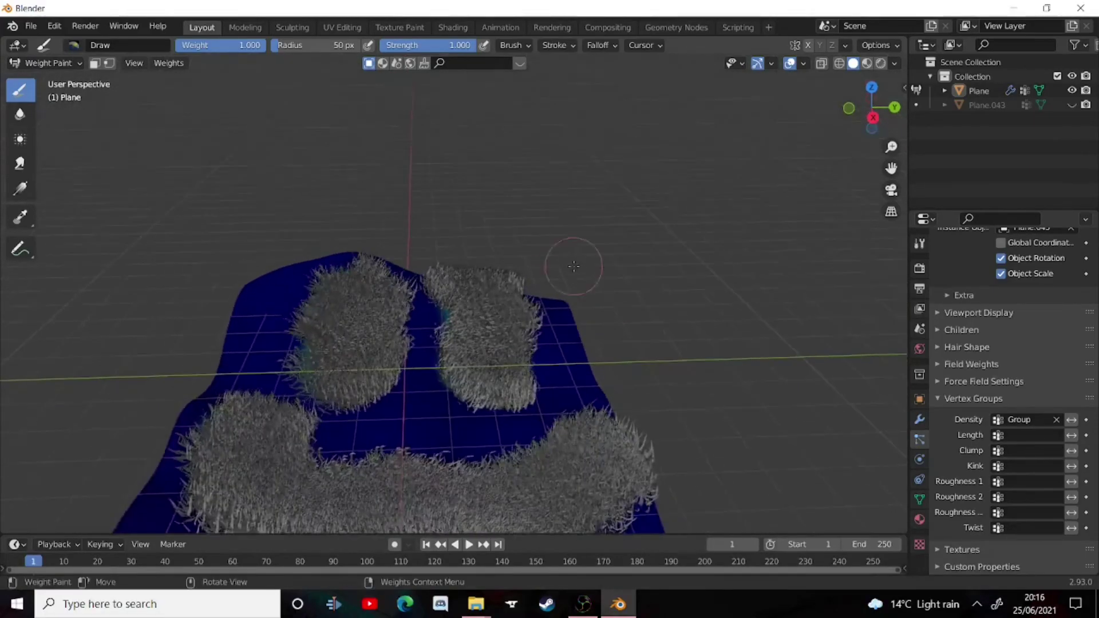
pyautogui.click(416, 411)
pyautogui.moveTo(416, 412); pyautogui.dragTo(419, 487, button='middle')
pyautogui.moveTo(424, 356)
pyautogui.mouseDown()
pyautogui.moveTo(417, 315)
pyautogui.moveTo(445, 394)
pyautogui.moveTo(445, 369)
pyautogui.moveTo(485, 361)
pyautogui.moveTo(492, 306)
pyautogui.moveTo(442, 277)
pyautogui.mouseUp()
pyautogui.scroll(-4, 435, 375)
pyautogui.scroll(-2, 437, 374)
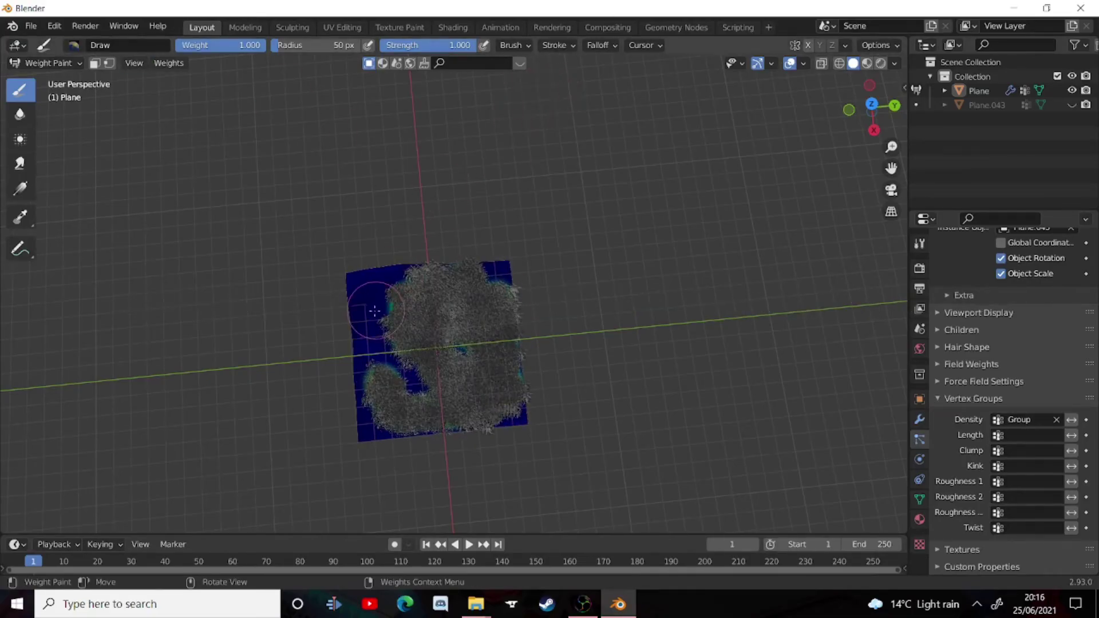
pyautogui.moveTo(367, 275)
pyautogui.mouseDown()
pyautogui.moveTo(435, 269)
pyautogui.moveTo(361, 253)
pyautogui.mouseUp()
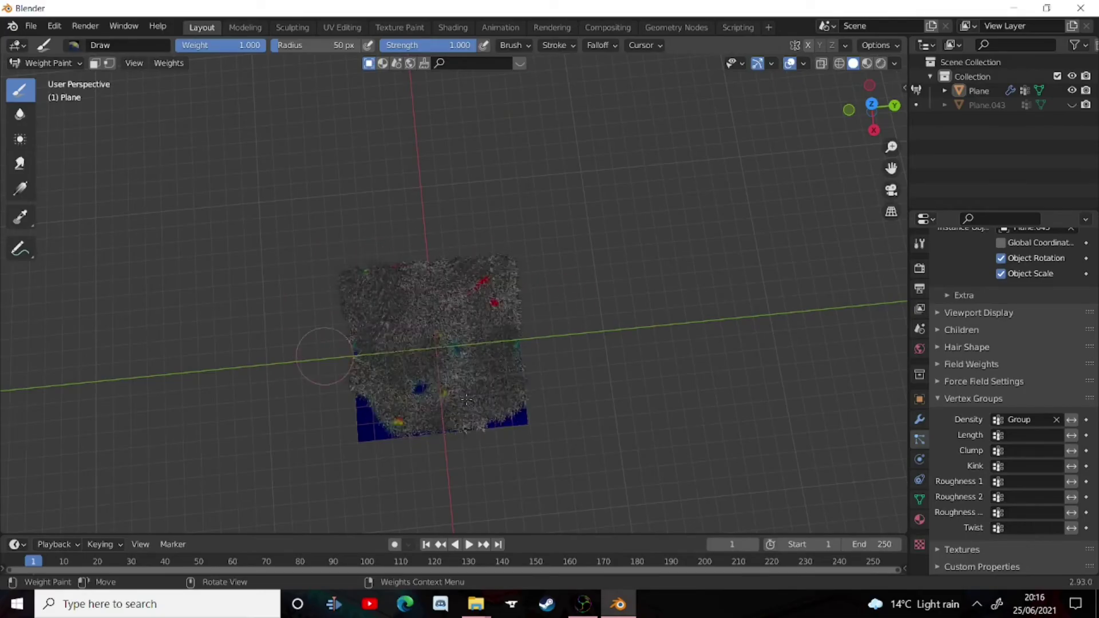
pyautogui.scroll(-6, 461, 401)
pyautogui.scroll(12, 452, 364)
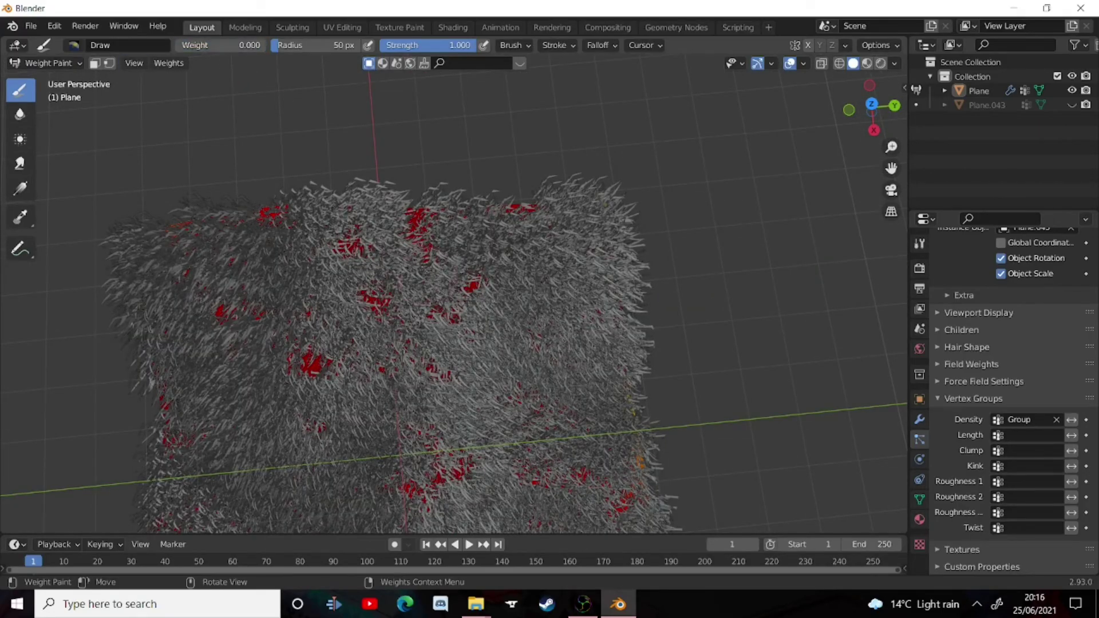
# Paint a zero-weight stripe up the plane's middle to clear a bare path
pyautogui.moveTo(441, 250)
pyautogui.mouseDown()
pyautogui.moveTo(438, 301)
pyautogui.moveTo(458, 320)
pyautogui.moveTo(443, 475)
pyautogui.mouseUp()
pyautogui.scroll(-6, 437, 324)
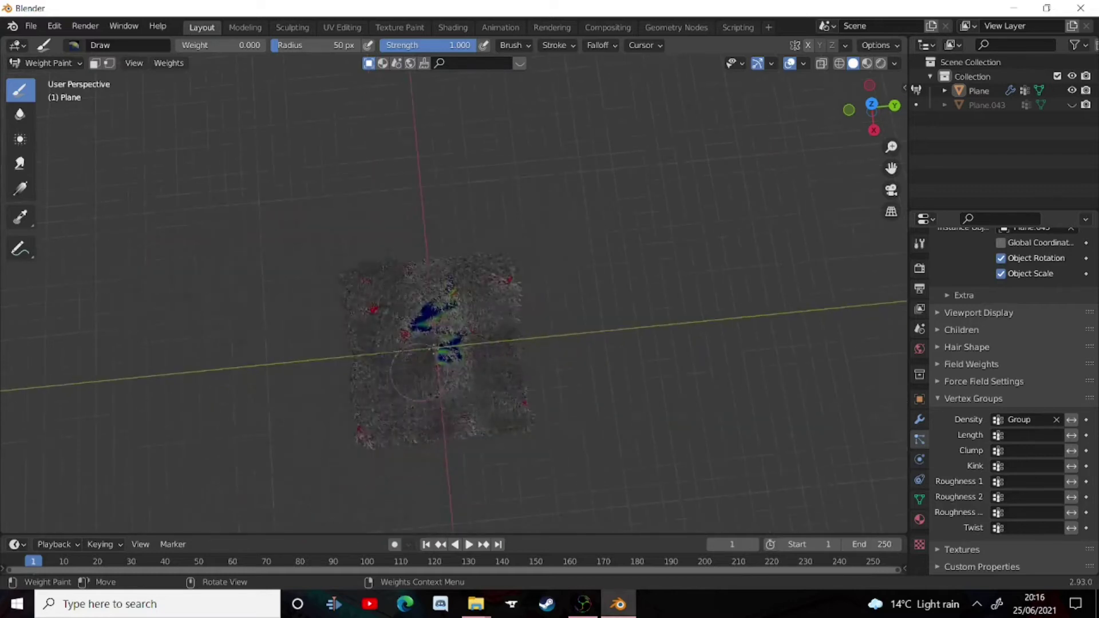
pyautogui.moveTo(423, 424)
pyautogui.mouseDown()
pyautogui.moveTo(441, 275)
pyautogui.moveTo(440, 342)
pyautogui.mouseUp()
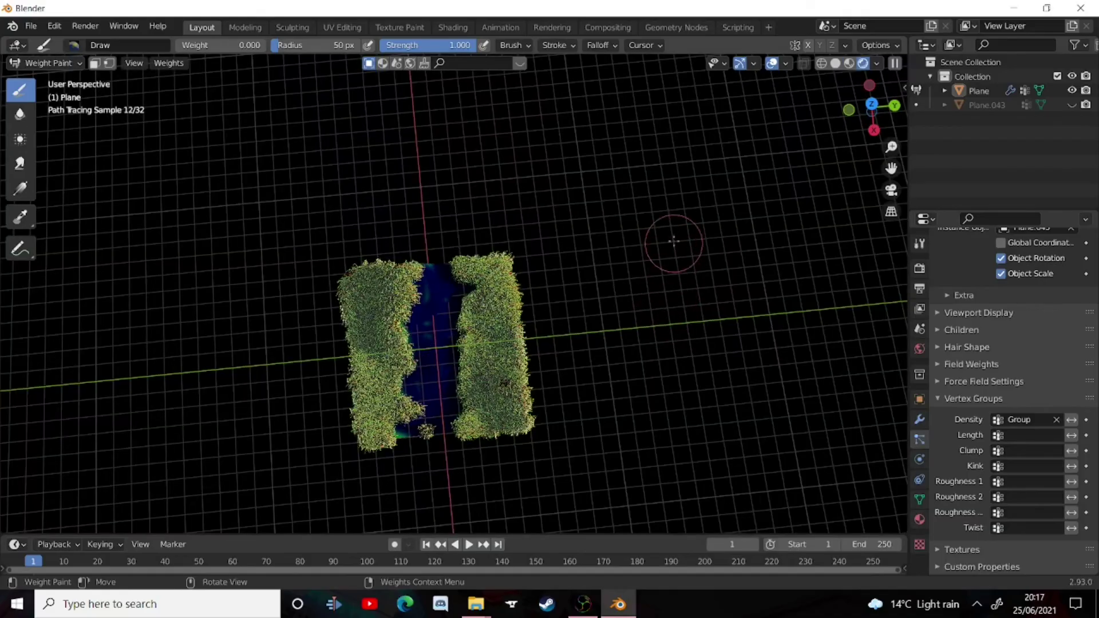
pyautogui.scroll(2, 654, 275)
pyautogui.moveTo(655, 274); pyautogui.dragTo(677, 226, button='middle')
pyautogui.click(47, 63)
pyautogui.click(41, 78)
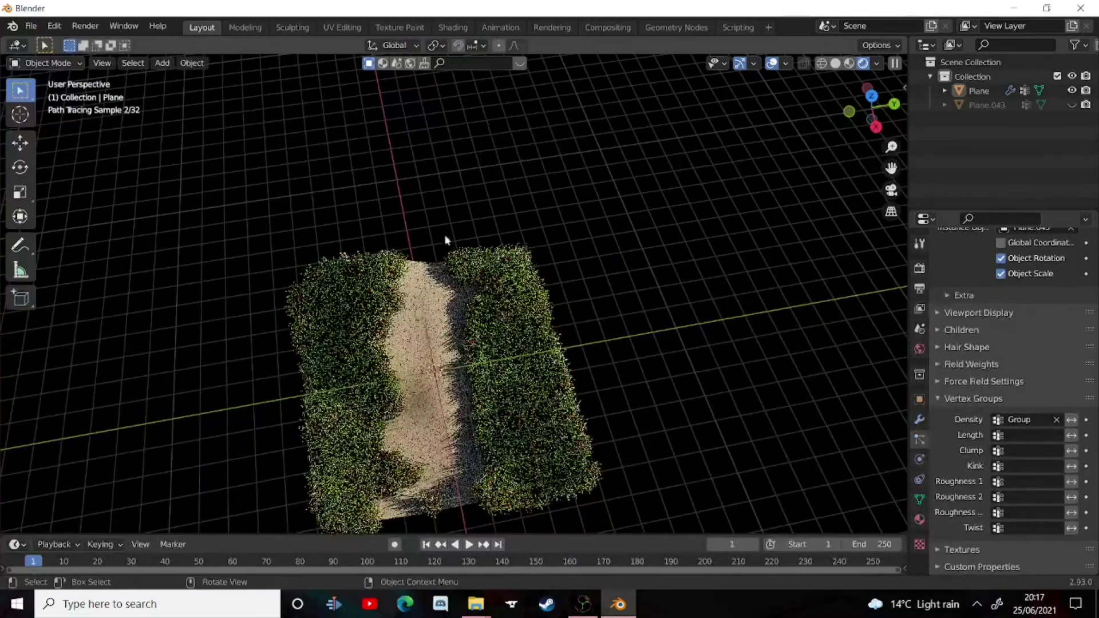
pyautogui.moveTo(658, 245); pyautogui.dragTo(611, 221, button='middle')
pyautogui.scroll(6, 617, 232)
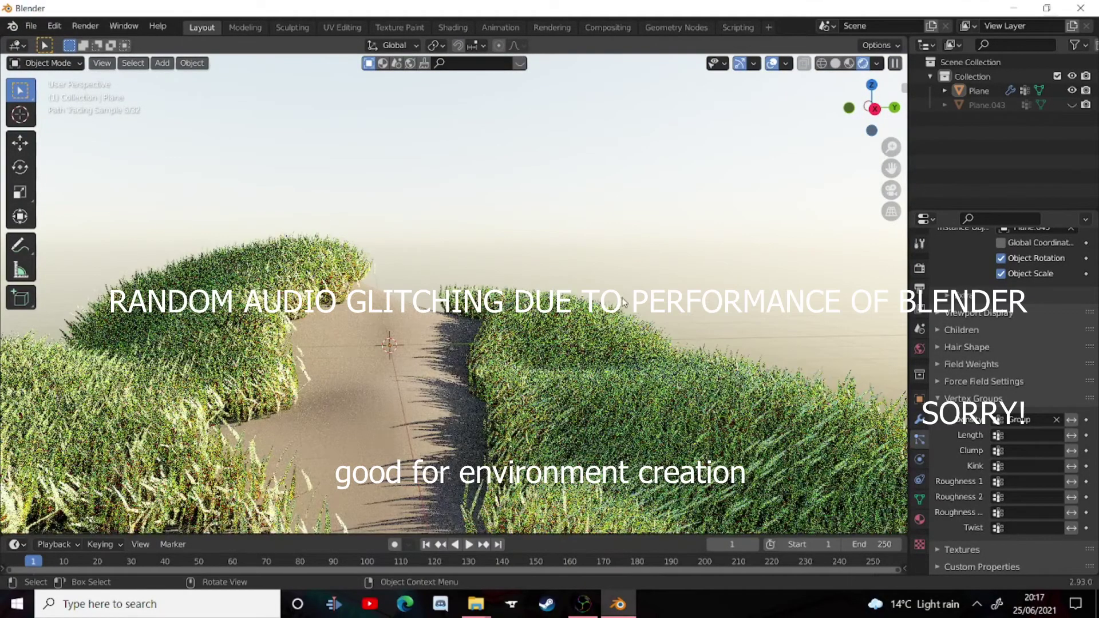
pyautogui.scroll(-5, 628, 273)
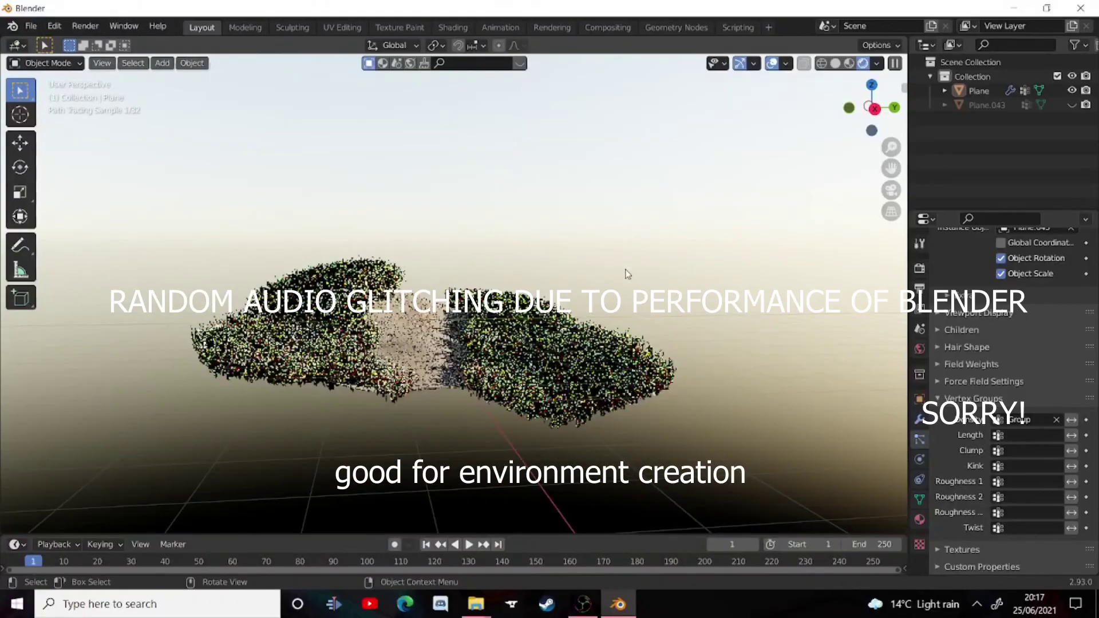
pyautogui.moveTo(627, 273)
pyautogui.mouseDown(button='middle')
pyautogui.moveTo(616, 291)
pyautogui.moveTo(641, 274)
pyautogui.mouseUp(button='middle')
pyautogui.scroll(3, 677, 246)
pyautogui.scroll(-2, 678, 246)
pyautogui.scroll(2, 774, 238)
pyautogui.scroll(15, 1042, 363)
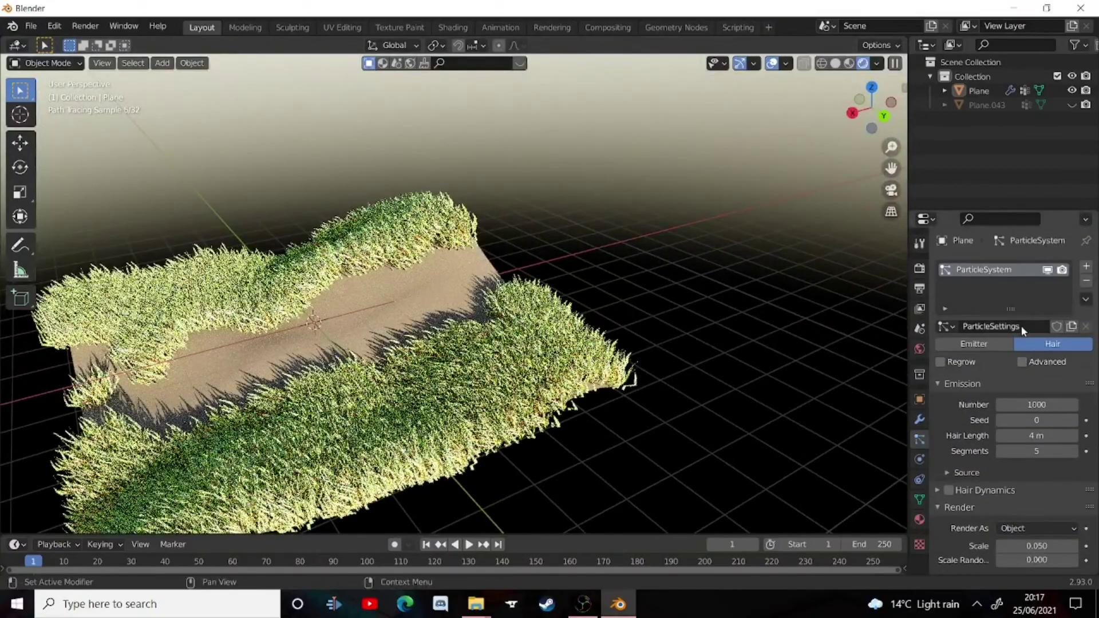
pyautogui.scroll(-5, 603, 229)
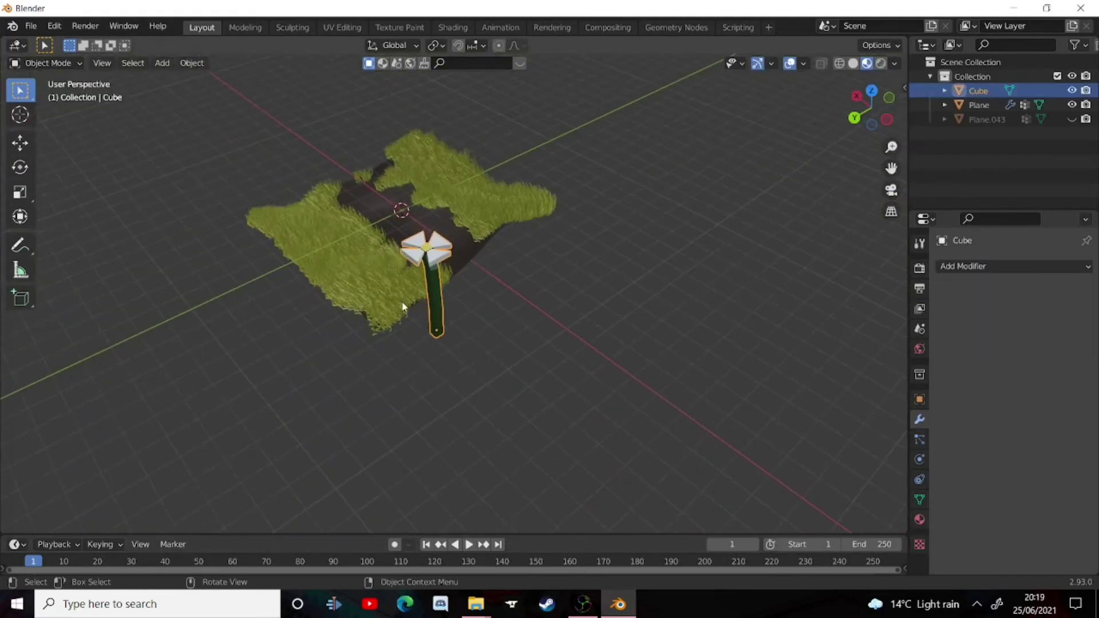
# Switch to Rendered shading, unhide Plane.043 and box-select it together with the daisy
pyautogui.scroll(3, 661, 330)
pyautogui.click(881, 62)
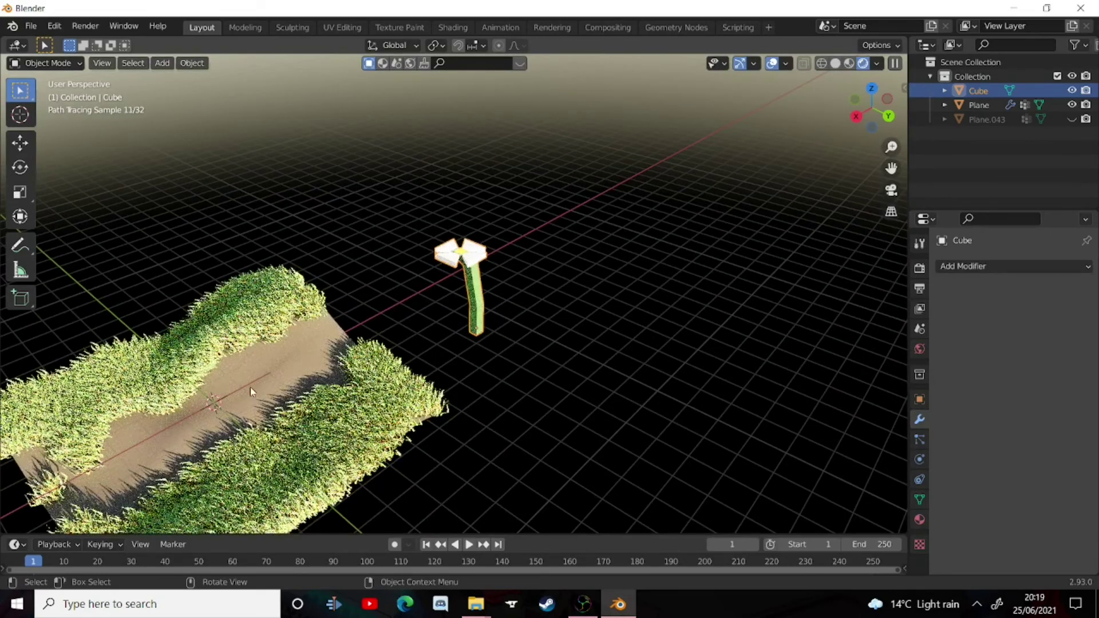
pyautogui.scroll(6, 474, 294)
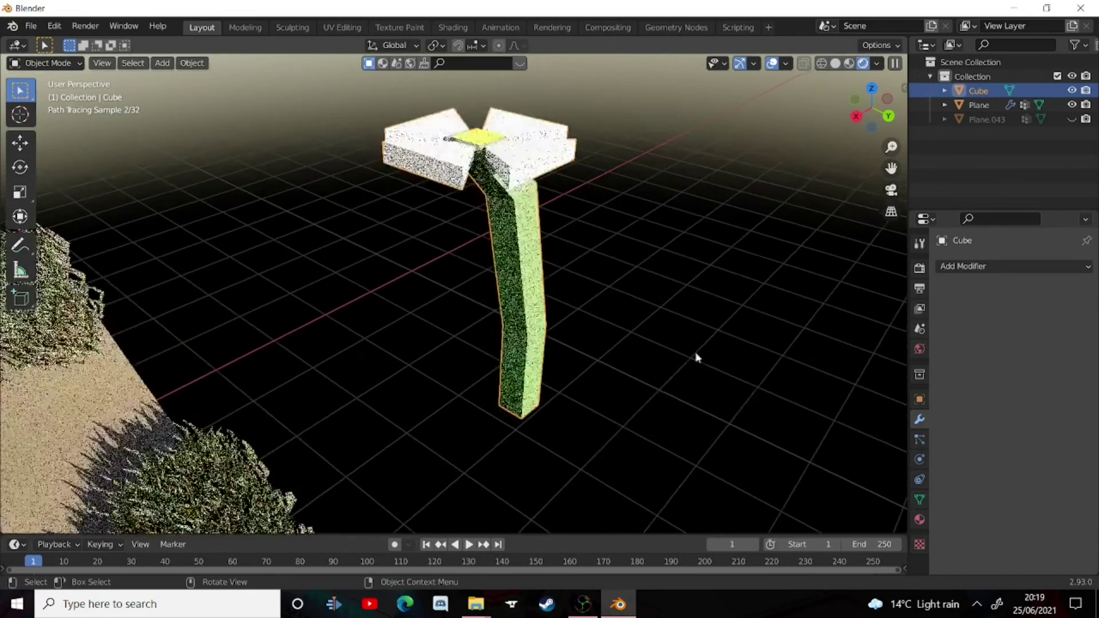
pyautogui.scroll(-3, 719, 246)
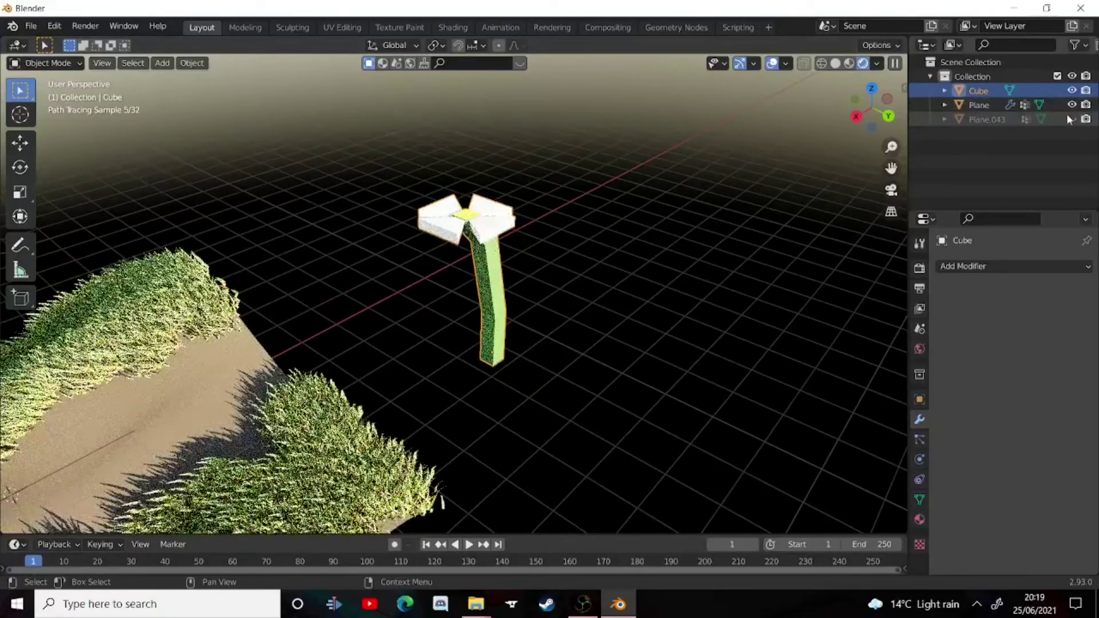
pyautogui.click(1072, 119)
pyautogui.moveTo(315, 98); pyautogui.dragTo(528, 280)
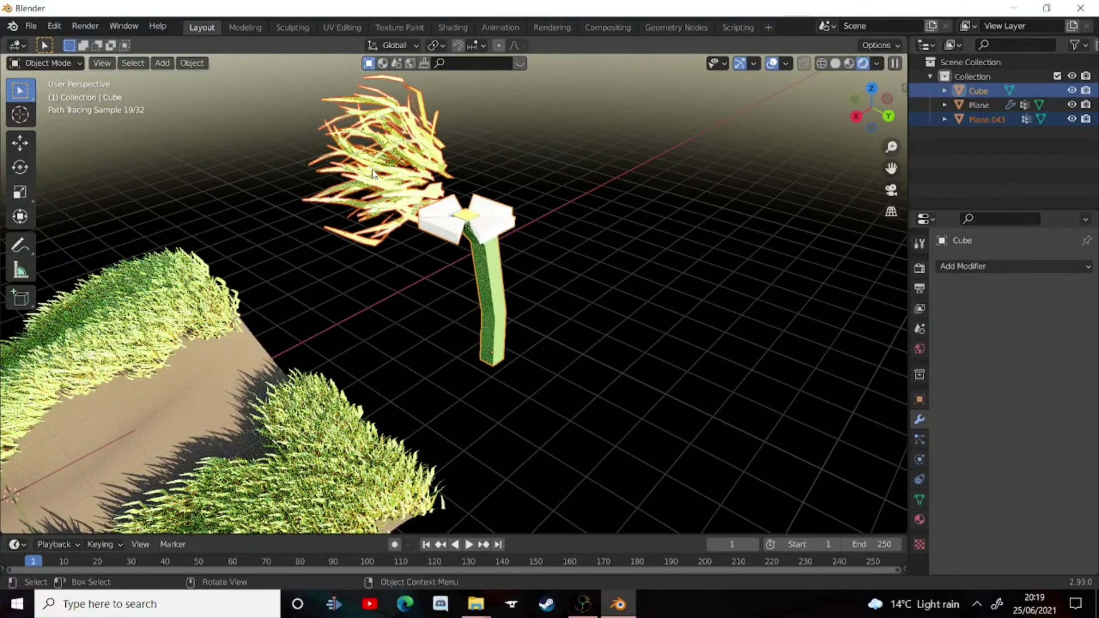
# Move the selected daisy and grass tuft into a new collection
pyautogui.press('m')
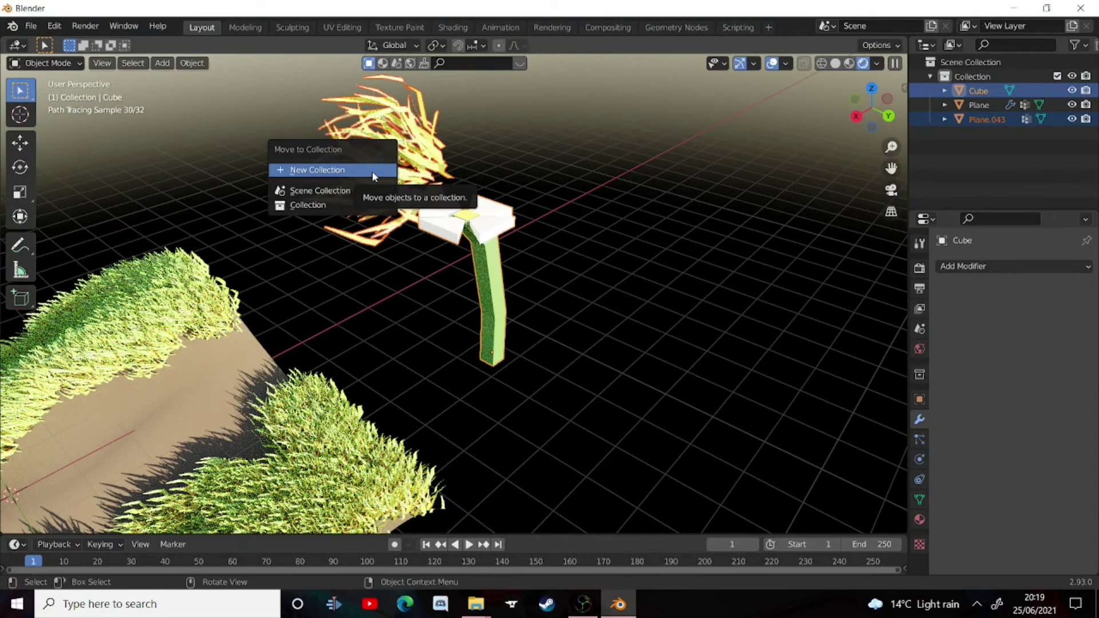
pyautogui.click(372, 171)
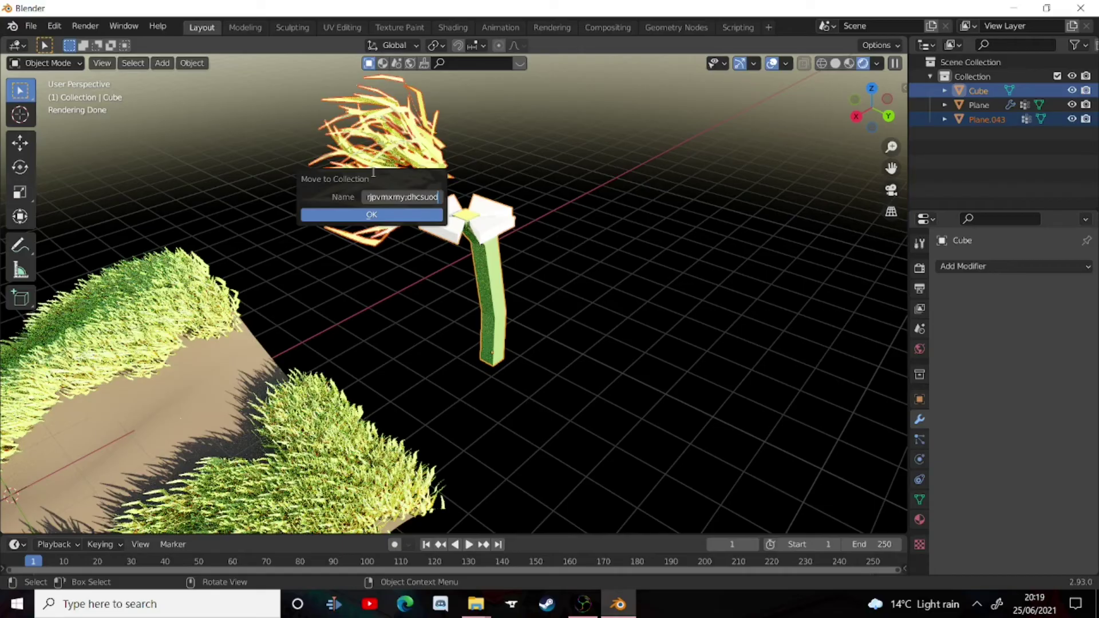
pyautogui.click(359, 215)
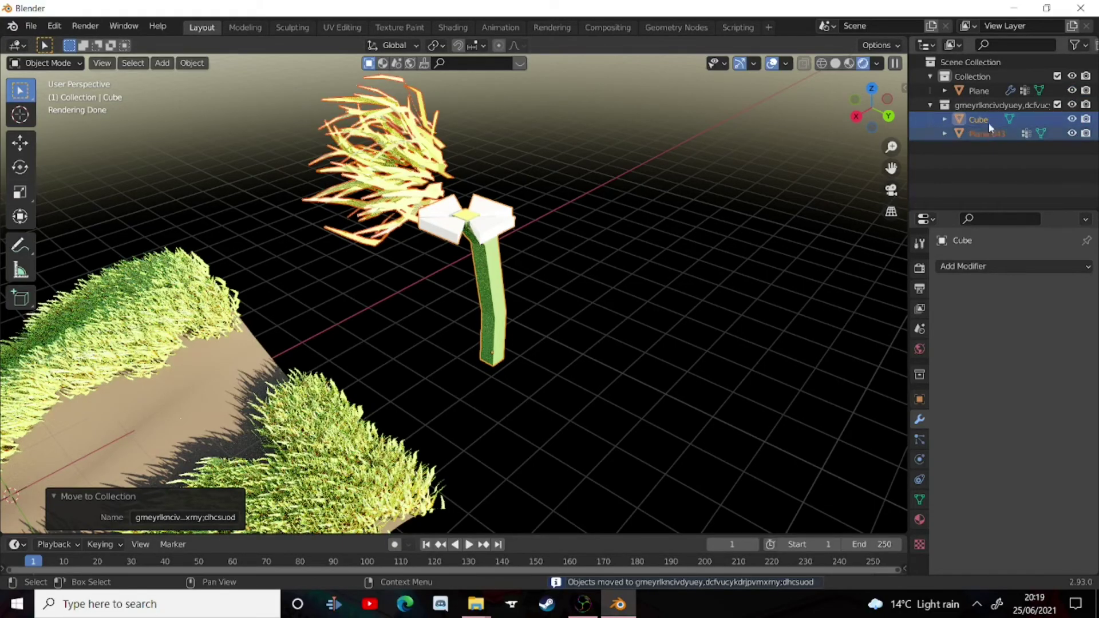
# Set the ground plane's hair to render as Collection, instancing the new daisy-and-tuft collection
pyautogui.click(919, 439)
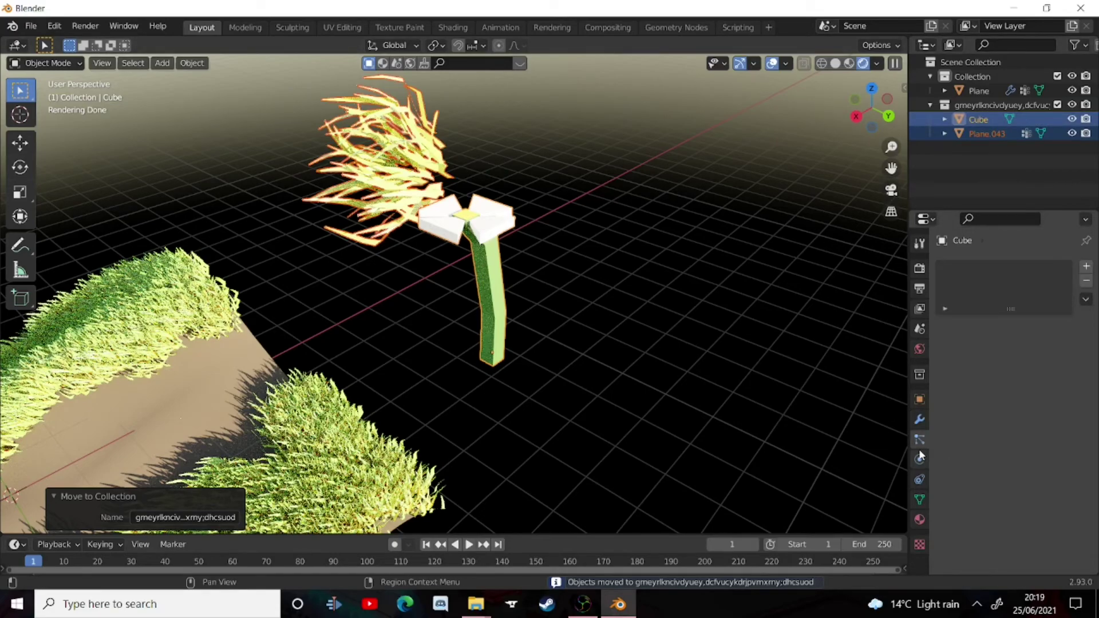
pyautogui.click(290, 402)
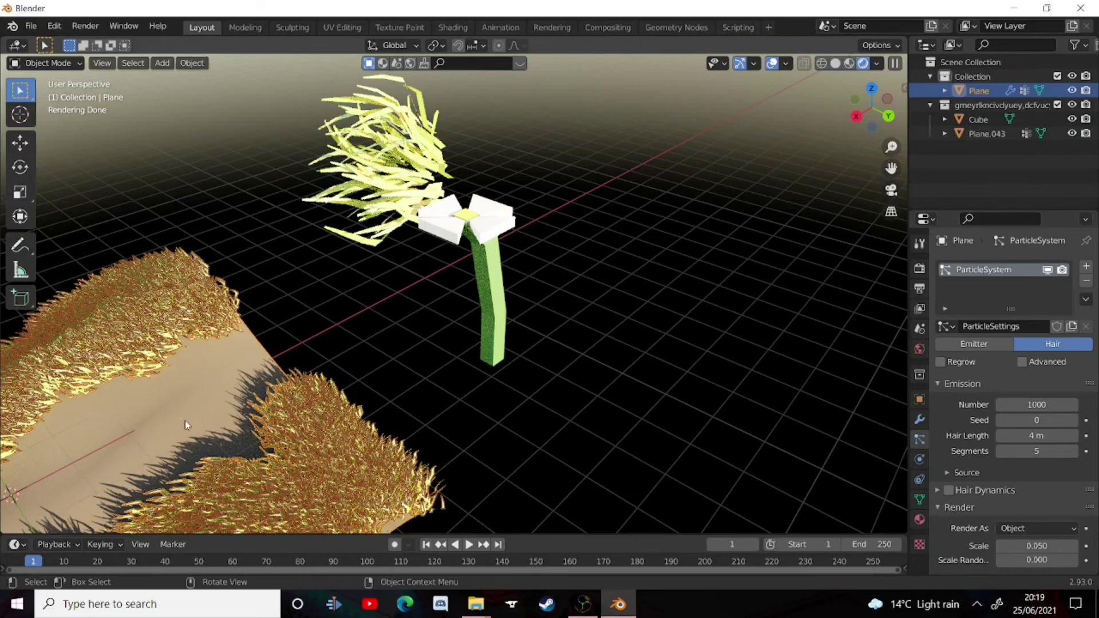
pyautogui.scroll(-5, 990, 464)
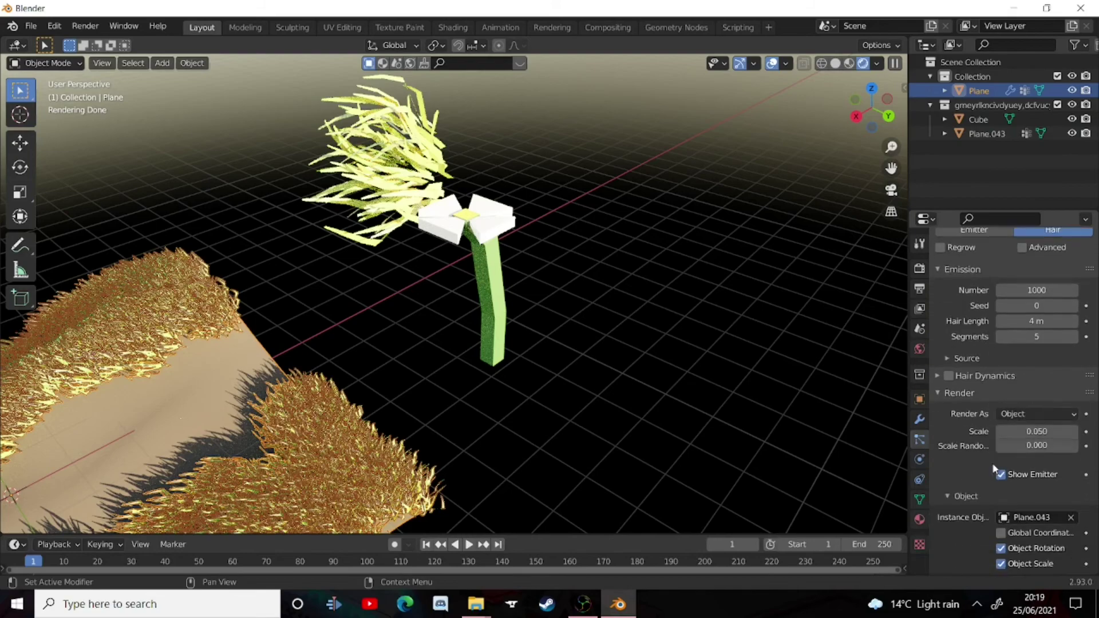
pyautogui.click(1024, 414)
pyautogui.click(1011, 473)
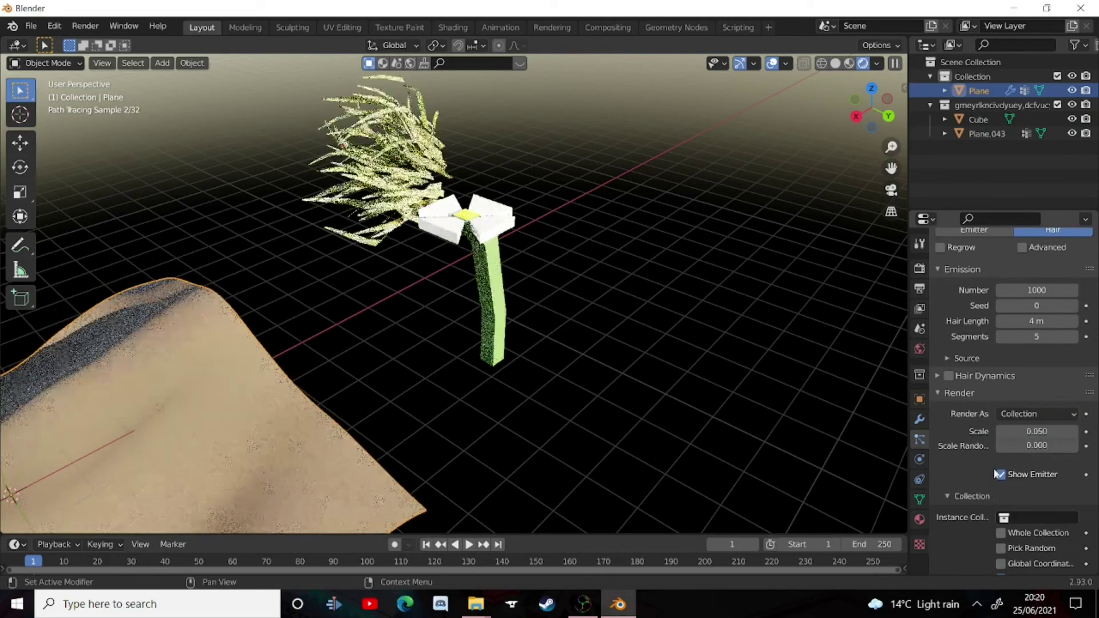
pyautogui.click(1025, 517)
pyautogui.click(973, 369)
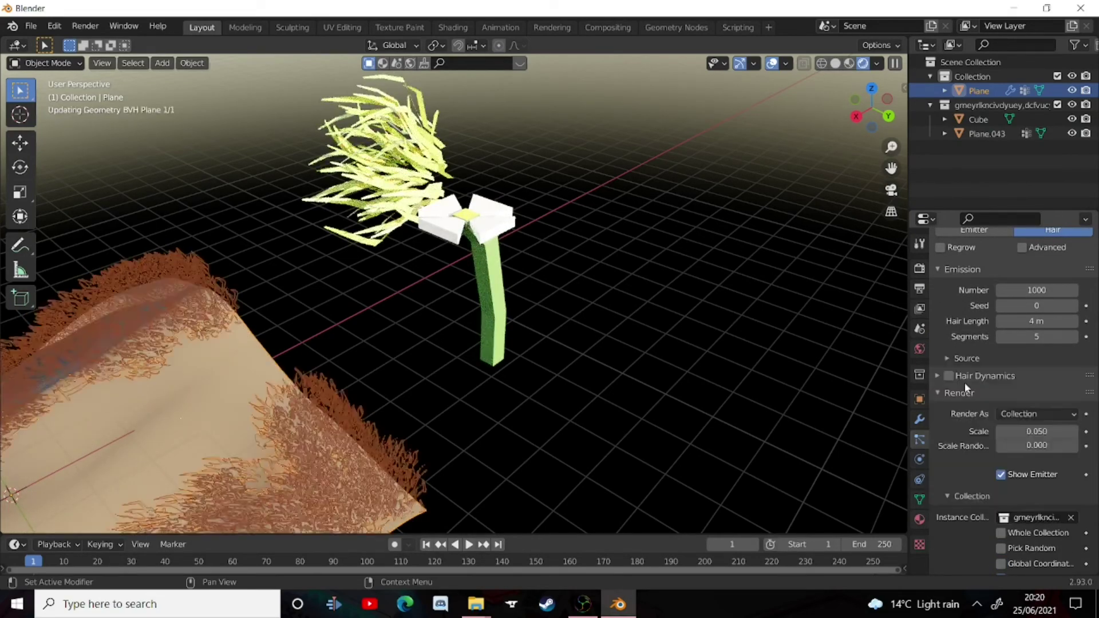
pyautogui.scroll(-2, 488, 404)
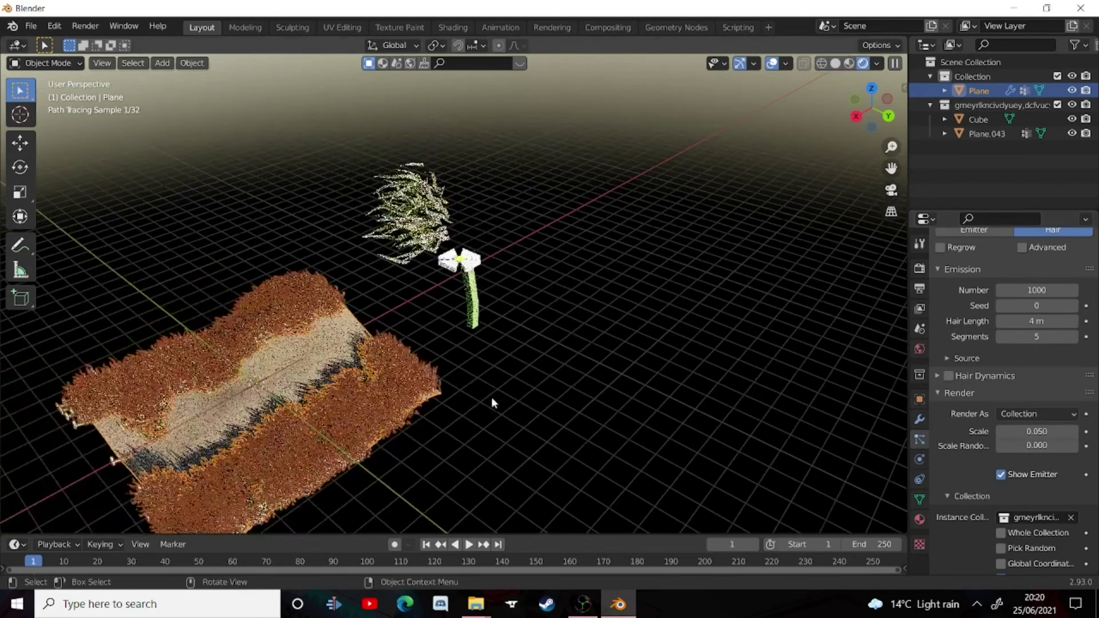
pyautogui.click(484, 404)
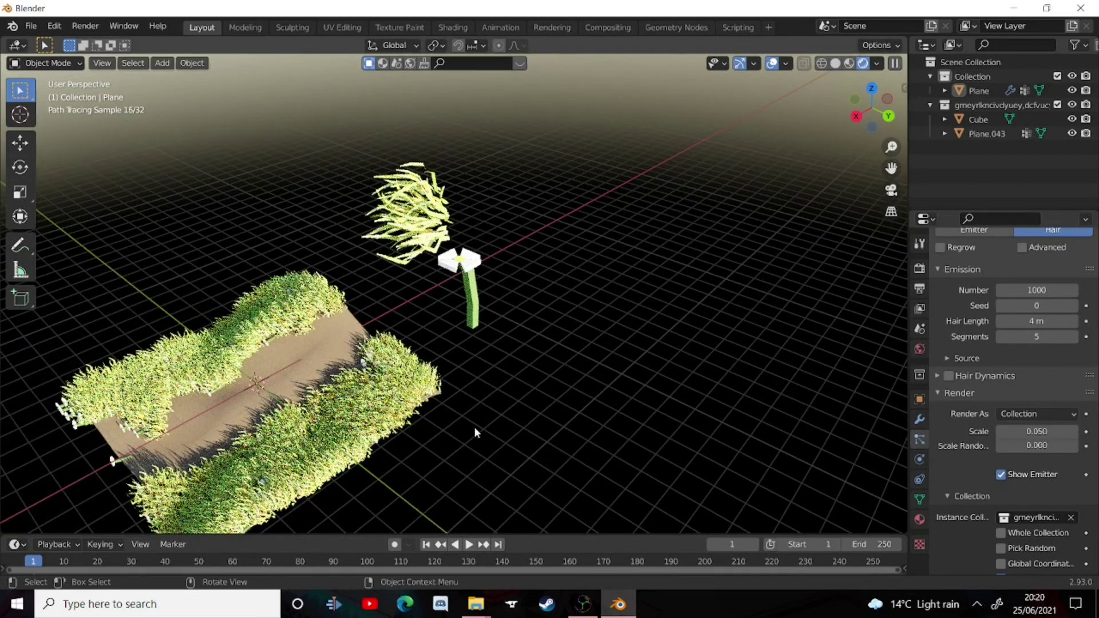
pyautogui.click(465, 266)
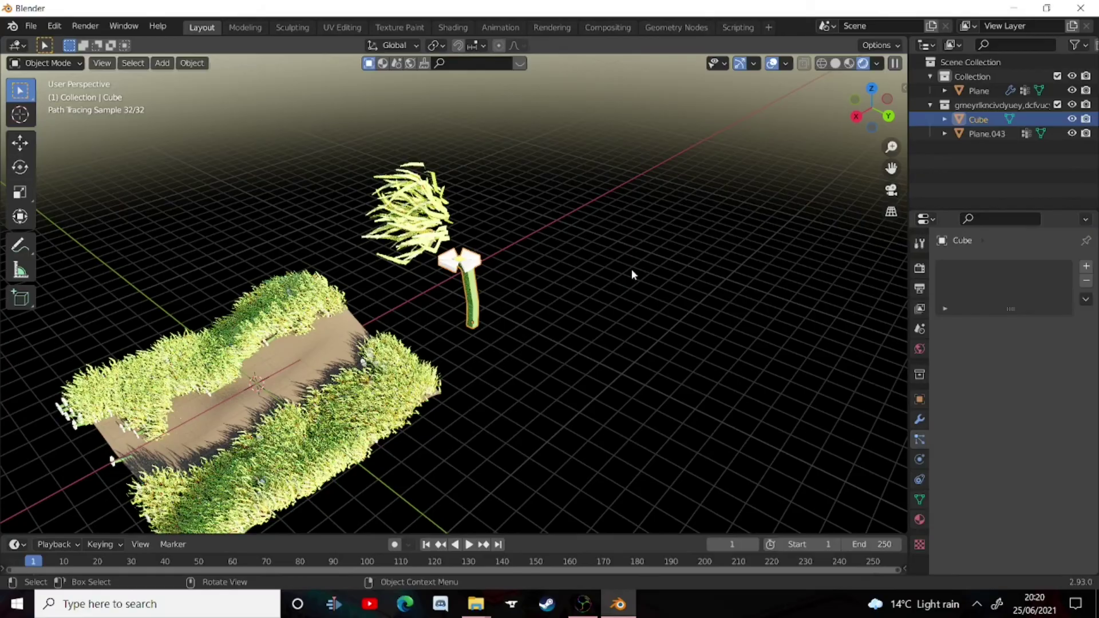
# Rotate the daisy 97.7° about the global Y axis so it stands upright in the grass
pyautogui.press('r')
pyautogui.press('y')
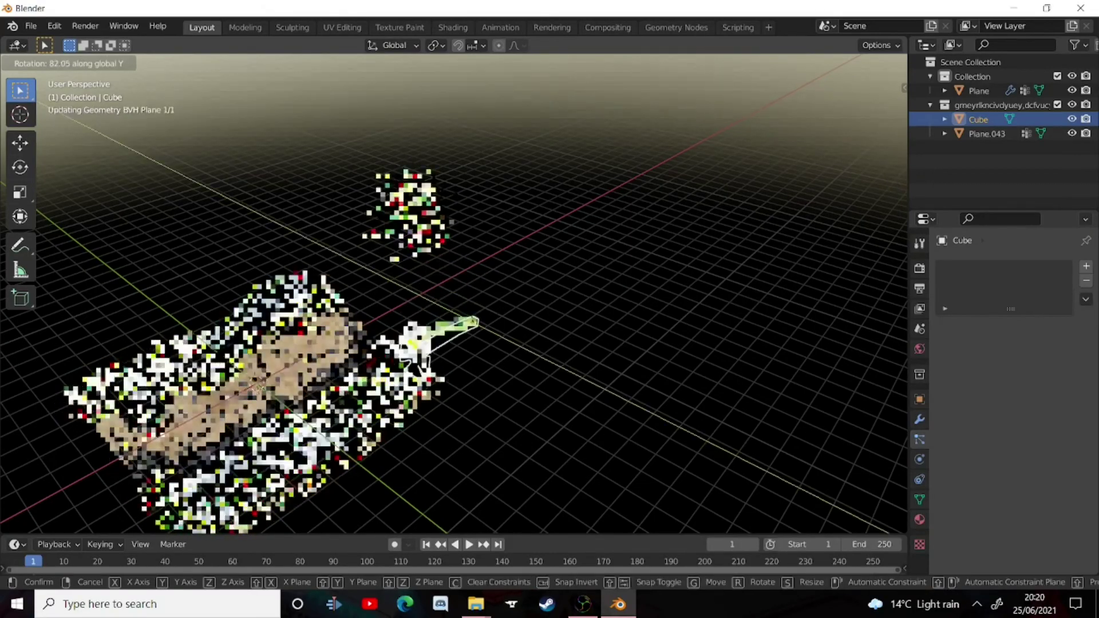
pyautogui.click(424, 329)
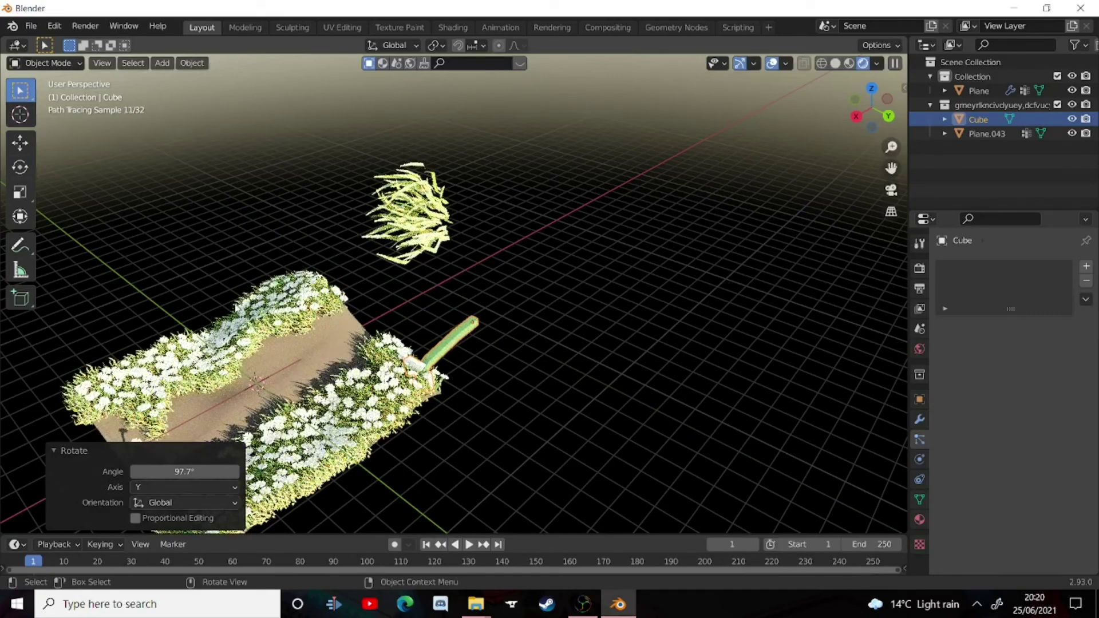
pyautogui.moveTo(427, 314)
pyautogui.mouseDown(button='middle')
pyautogui.moveTo(437, 336)
pyautogui.moveTo(422, 339)
pyautogui.mouseUp(button='middle')
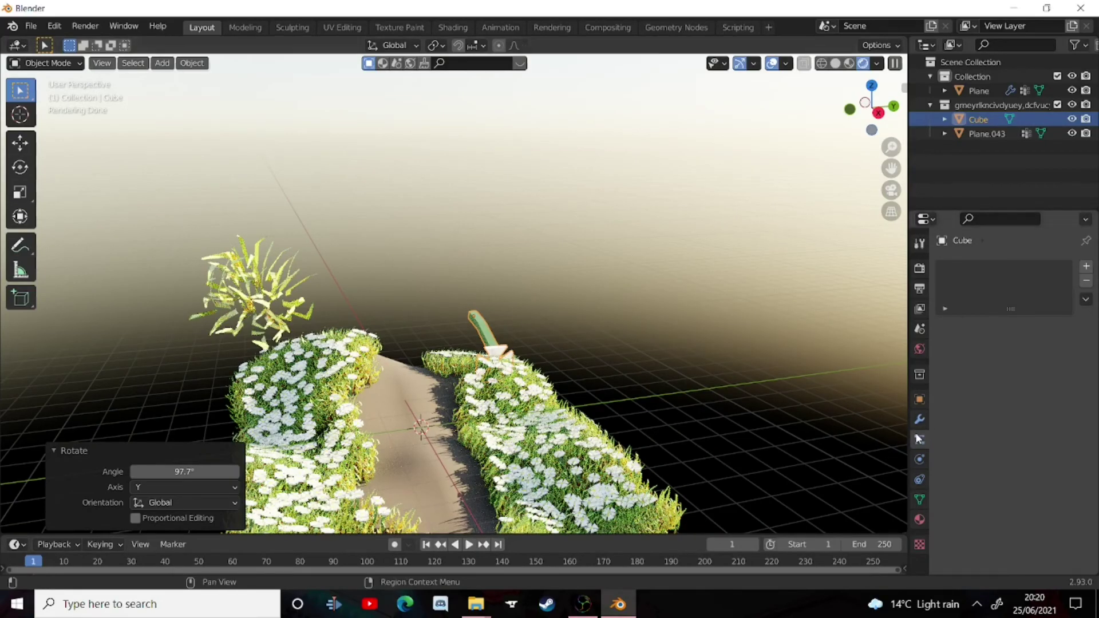
# On the Plane's hair particles, raise the Plane.043 grass tuft Use Count to 118 per daisy
pyautogui.click(442, 429)
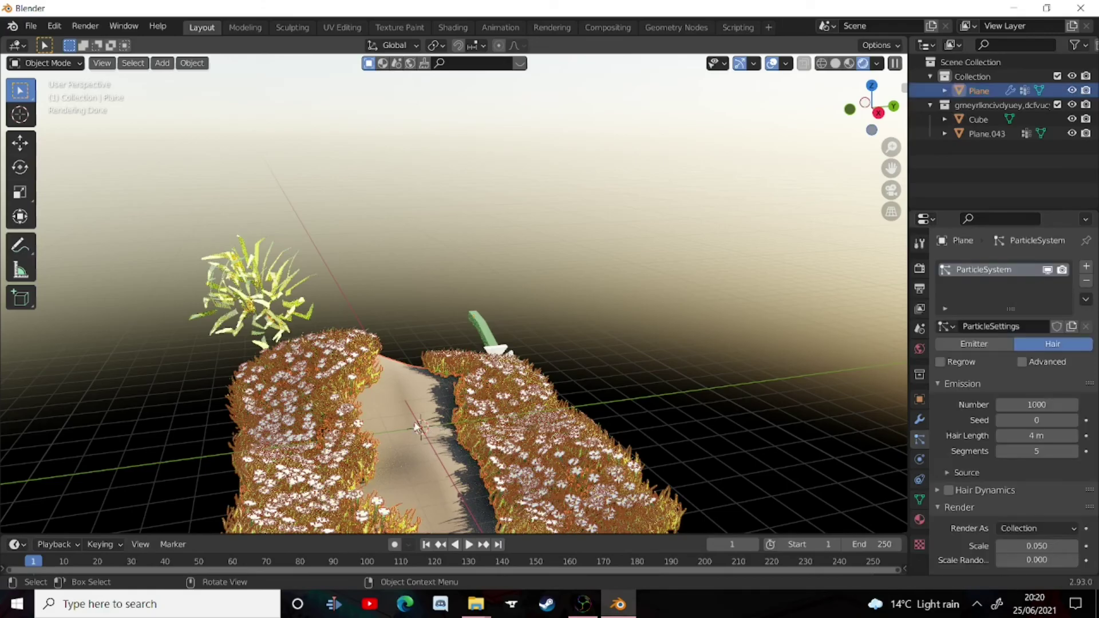
pyautogui.scroll(-5, 1035, 466)
pyautogui.scroll(-5, 1036, 471)
pyautogui.scroll(-2, 561, 342)
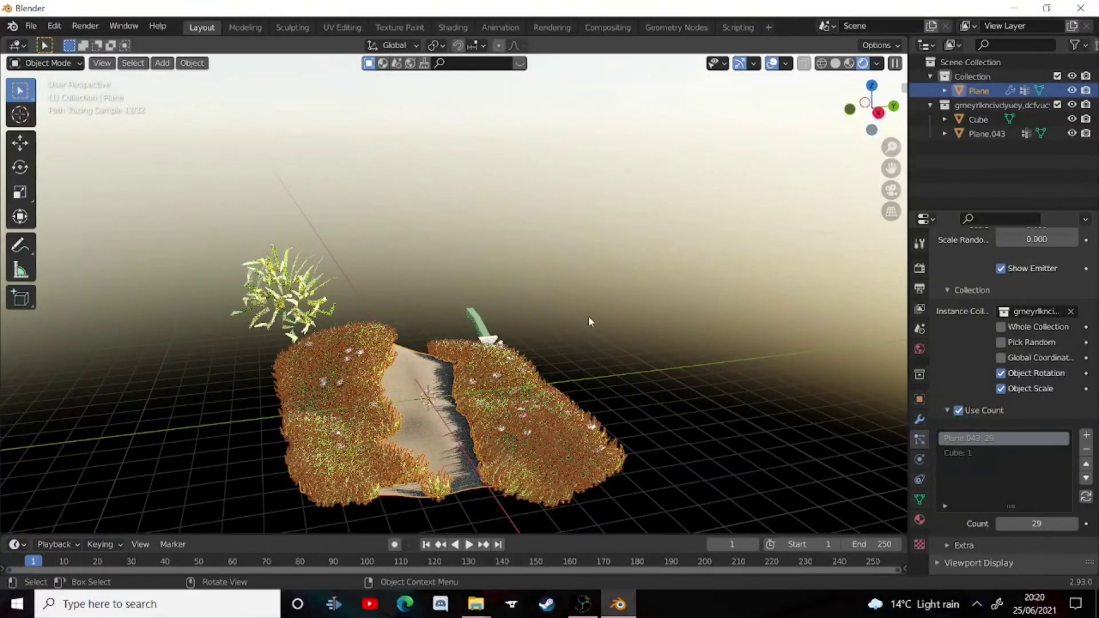
pyautogui.scroll(3, 591, 316)
pyautogui.moveTo(587, 317); pyautogui.dragTo(570, 386, button='middle')
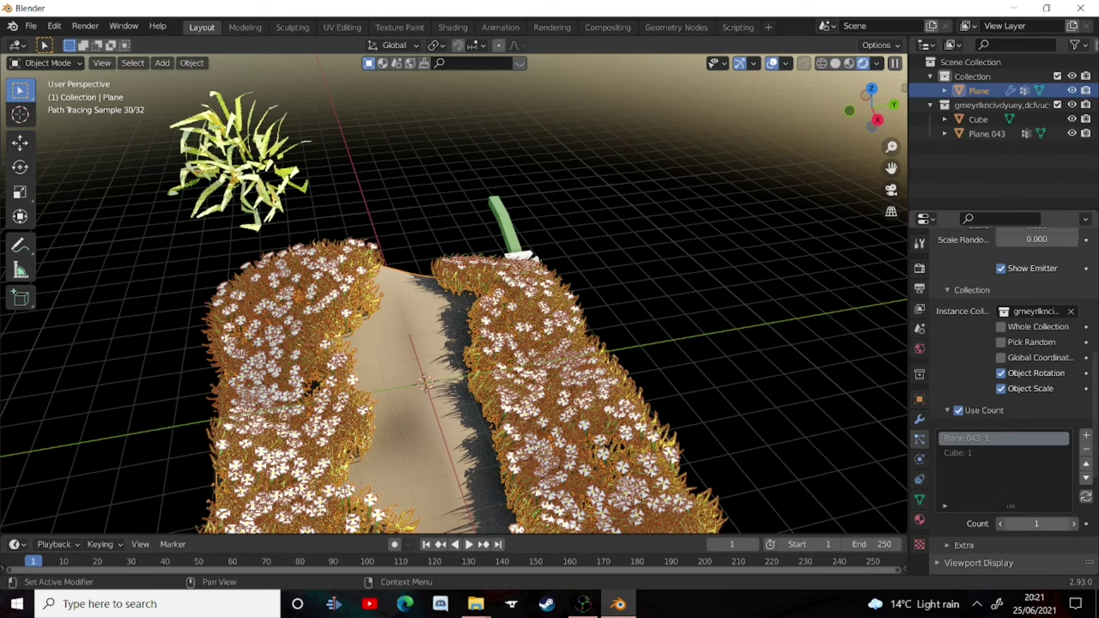
pyautogui.moveTo(1036, 524); pyautogui.dragTo(1066, 524)
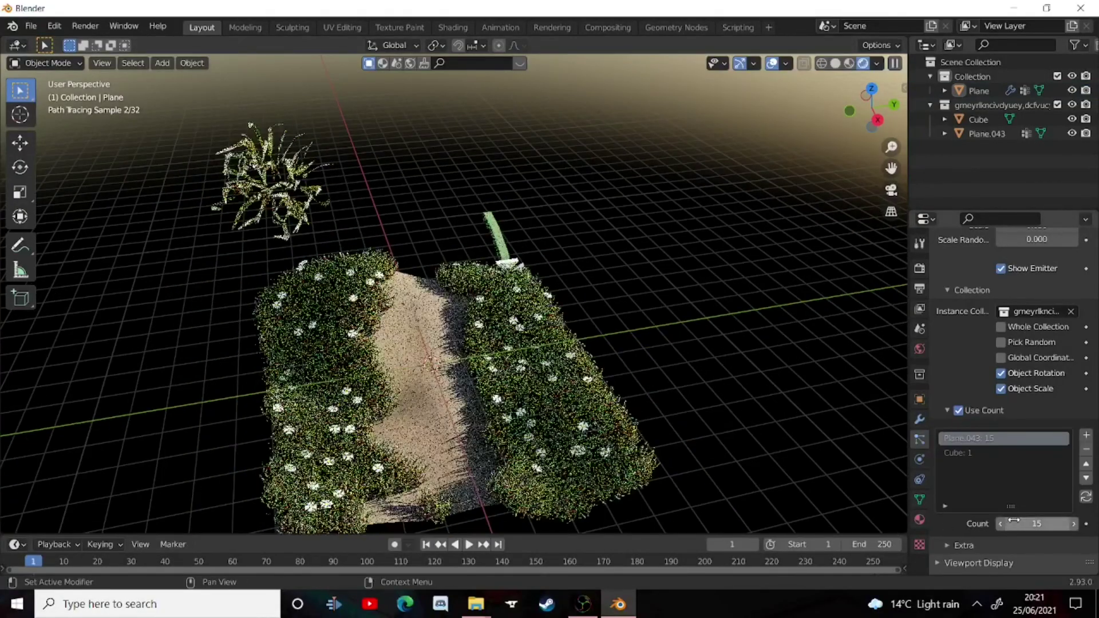
pyautogui.moveTo(1037, 524); pyautogui.dragTo(1066, 524)
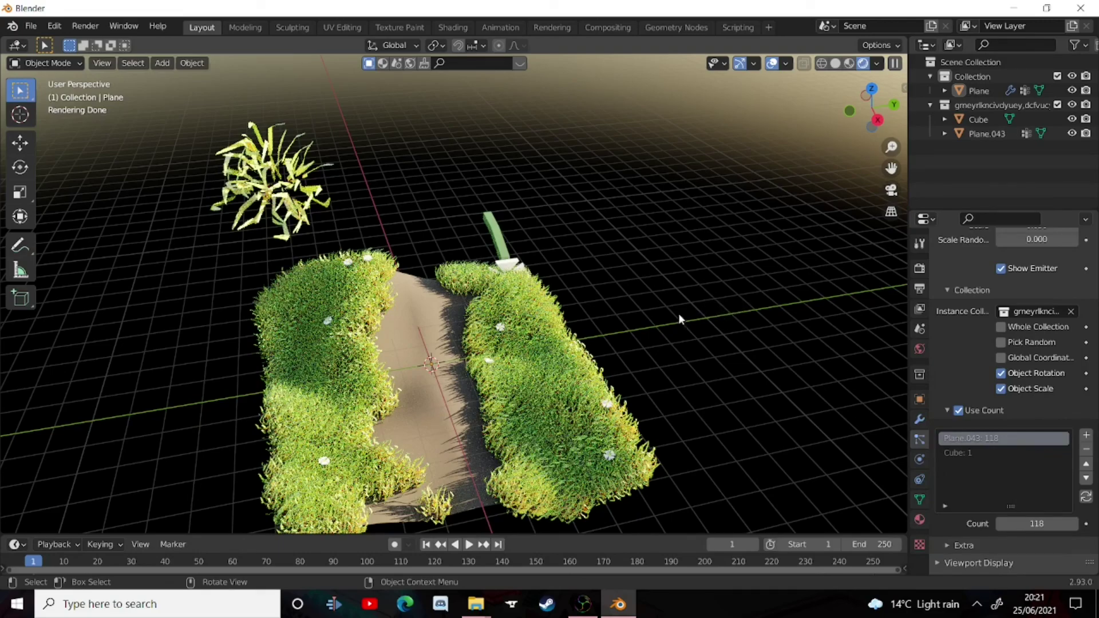
pyautogui.scroll(11, 631, 300)
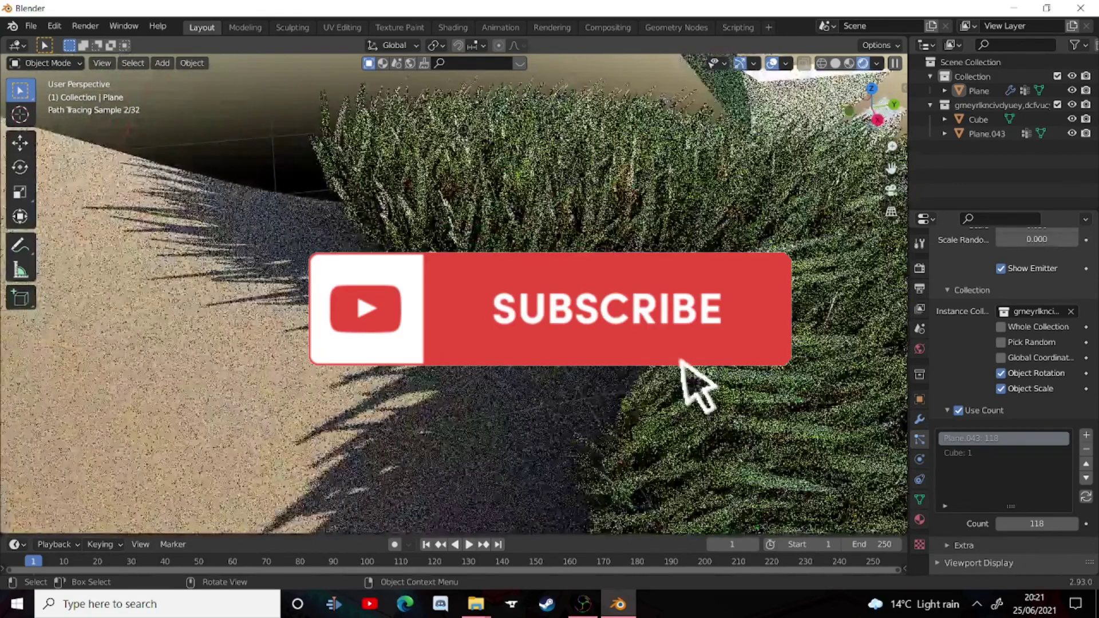
pyautogui.scroll(-8, 631, 301)
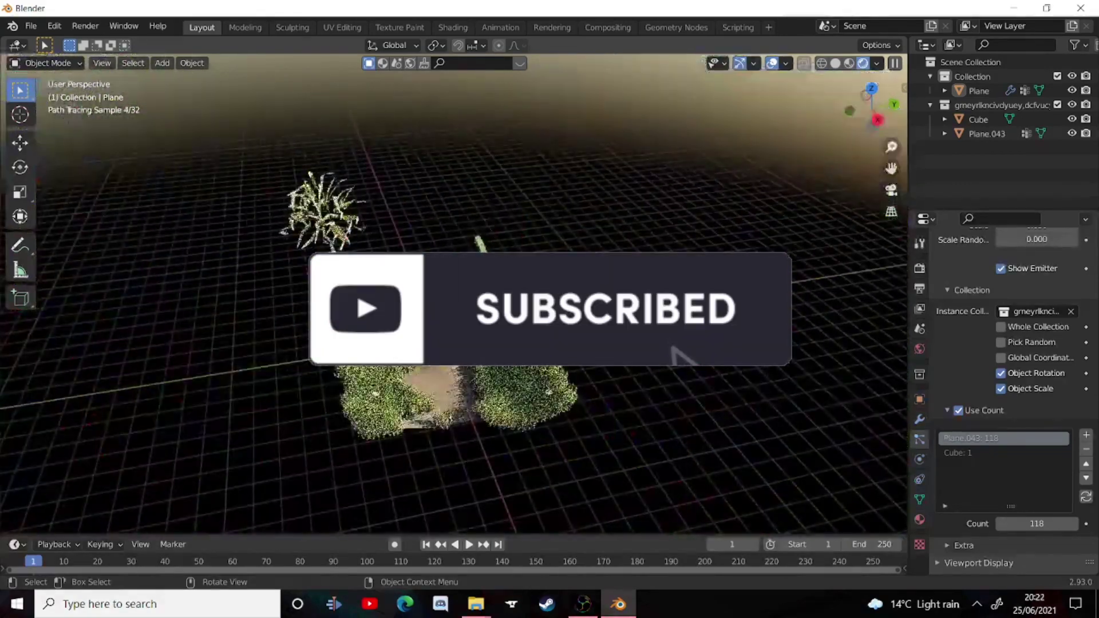